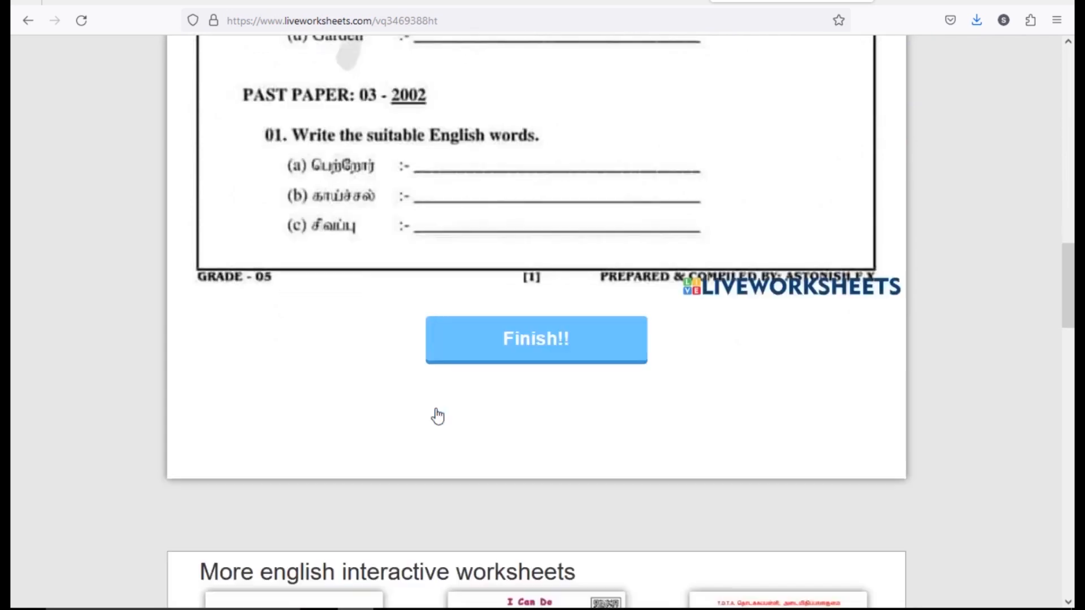
- Fill the Past Paper 01 answer boxes with Birth and the Tamil words, including சாலி
left_click(448, 238)
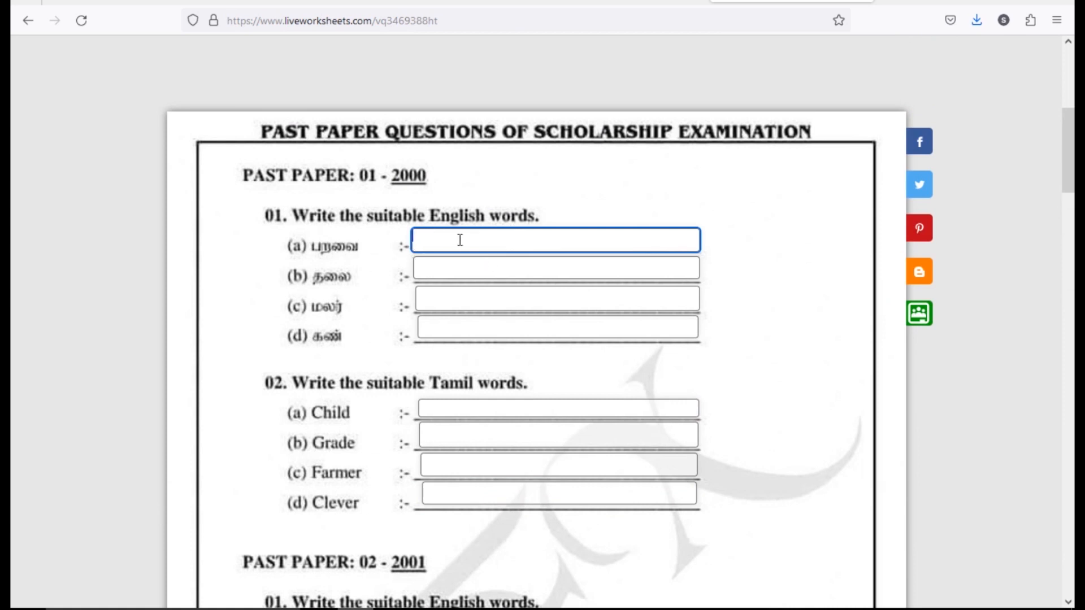
type("Birth")
type("y")
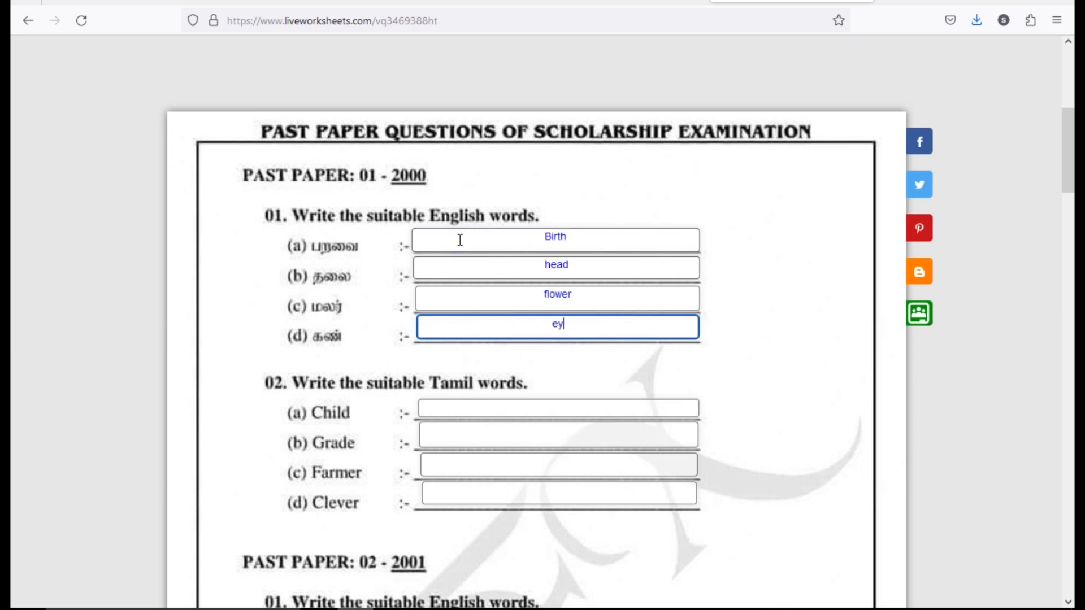
type("e")
left_click(574, 410)
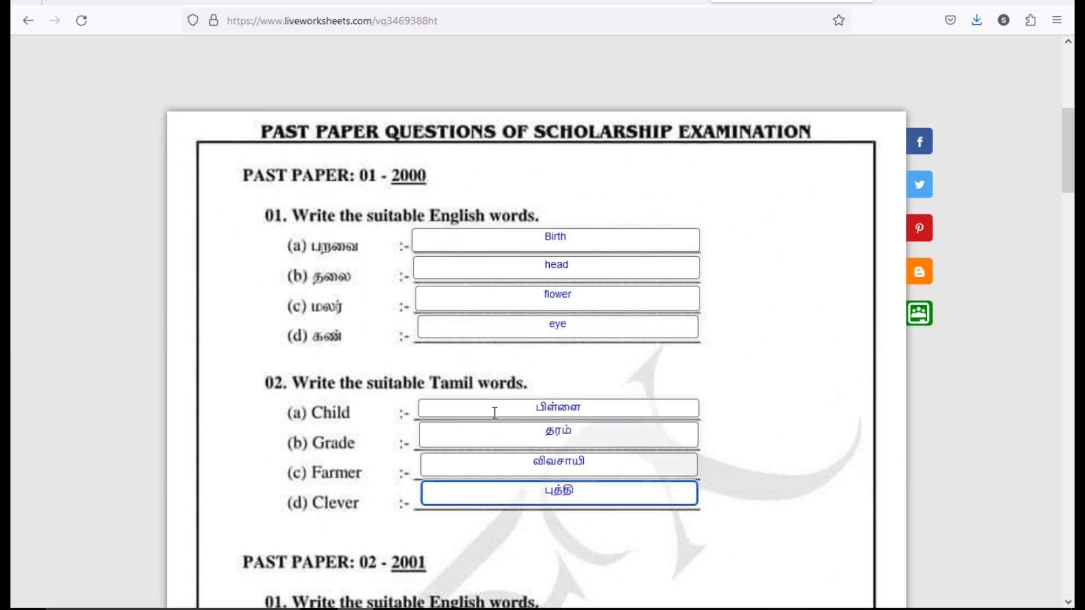
type("சாலி")
left_click(584, 423)
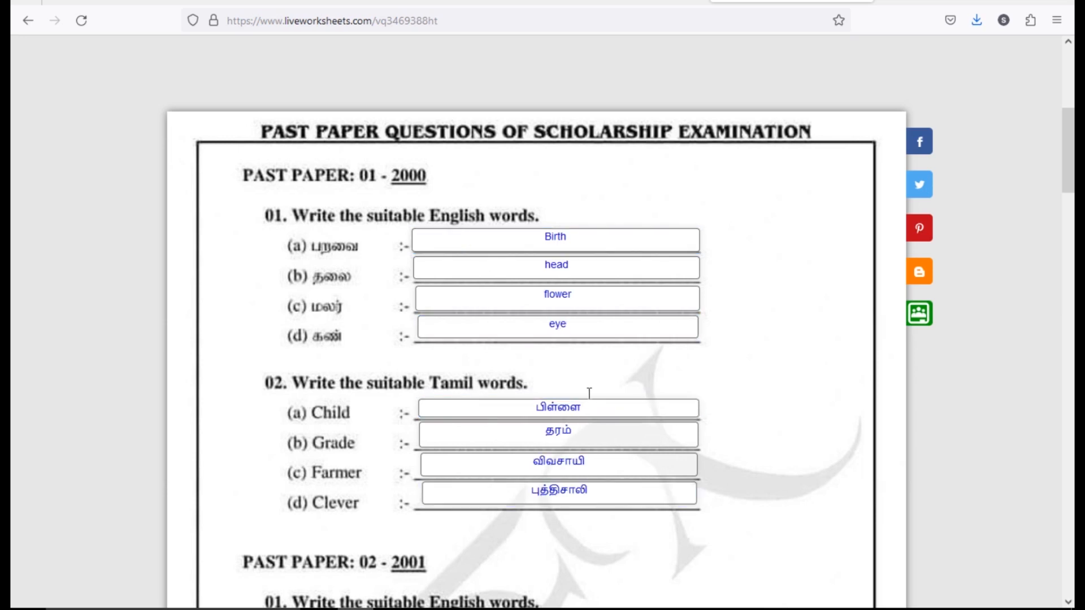
- Scroll to the bottom of the worksheet and submit it with Finish!!
scroll(593, 308, "down", 12)
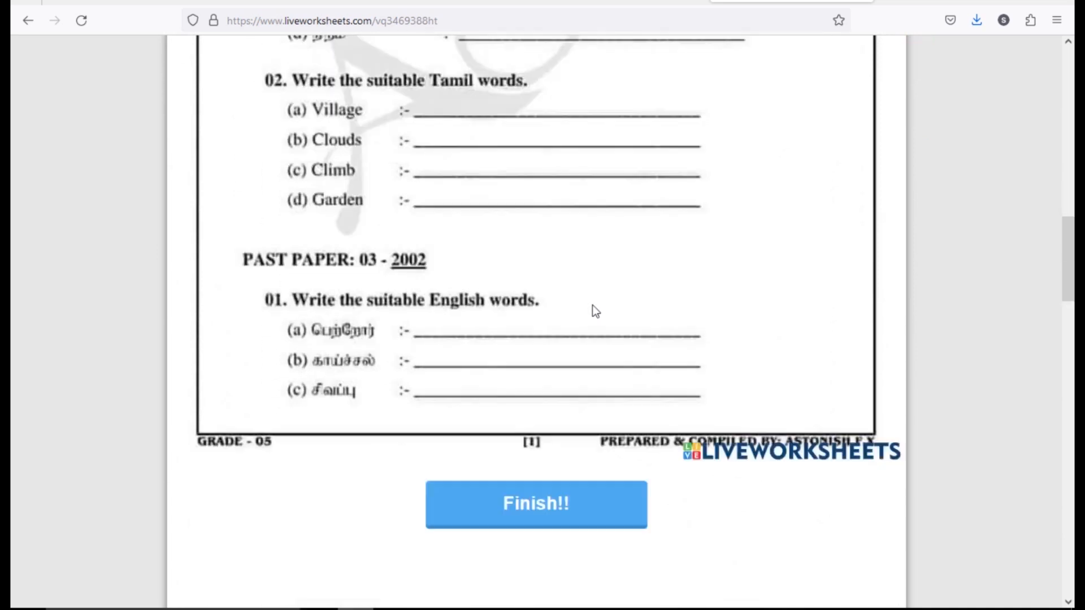
scroll(596, 308, "up", 12)
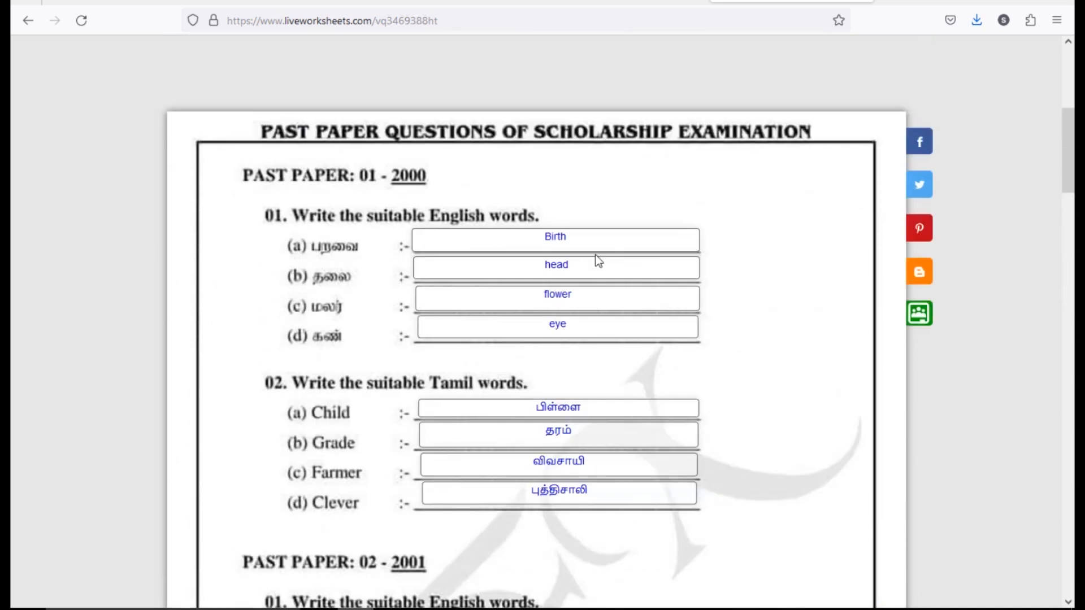
scroll(584, 282, "down", 12)
left_click(531, 435)
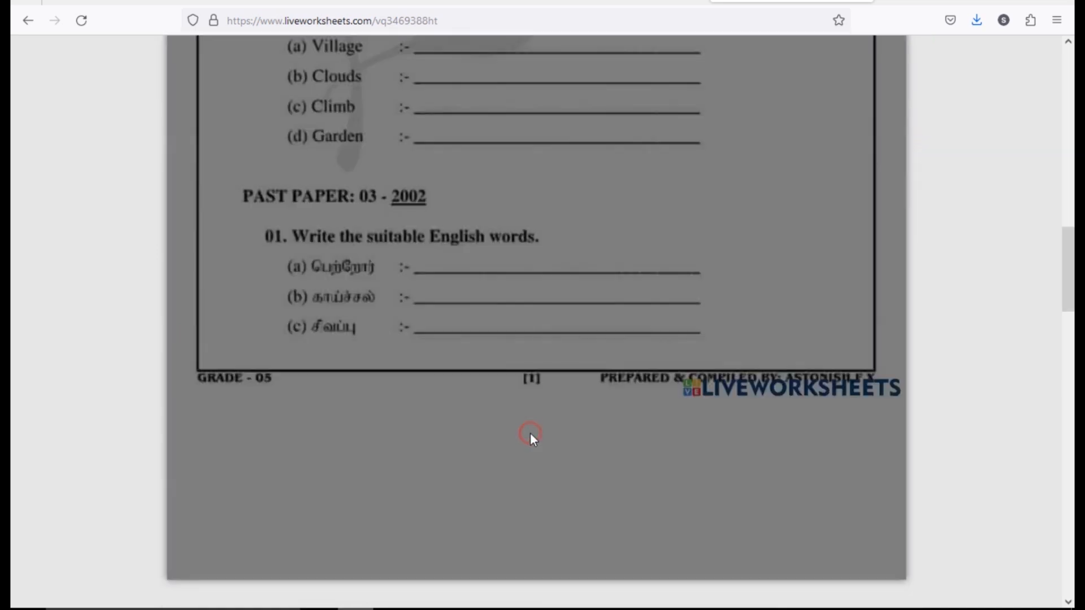
- Check the answers, getting a 9/10 score with the Child answer marked wrong
scroll(585, 398, "up", 3)
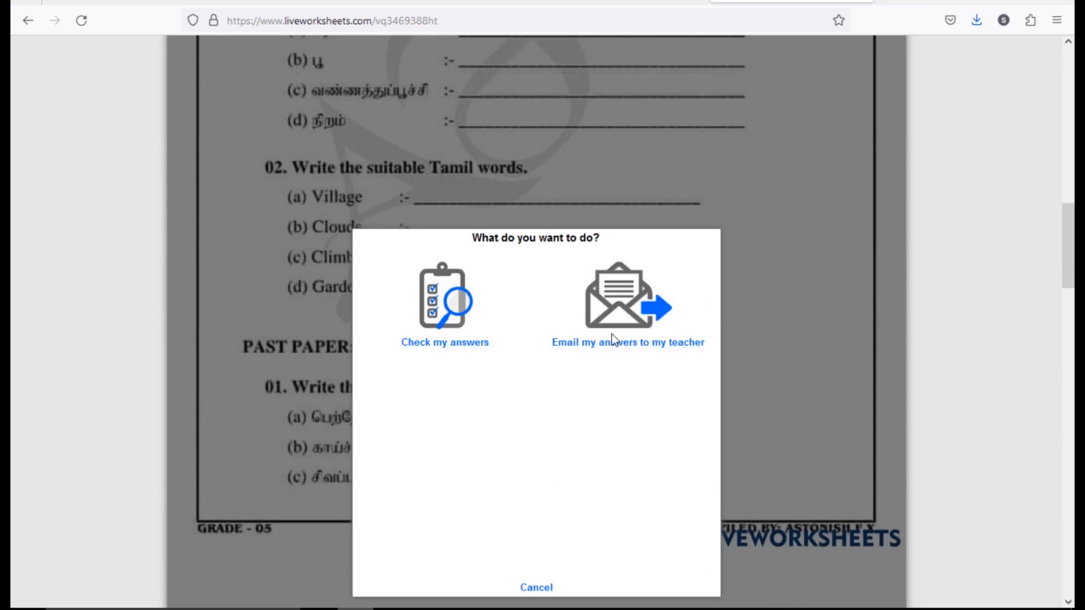
left_click(453, 313)
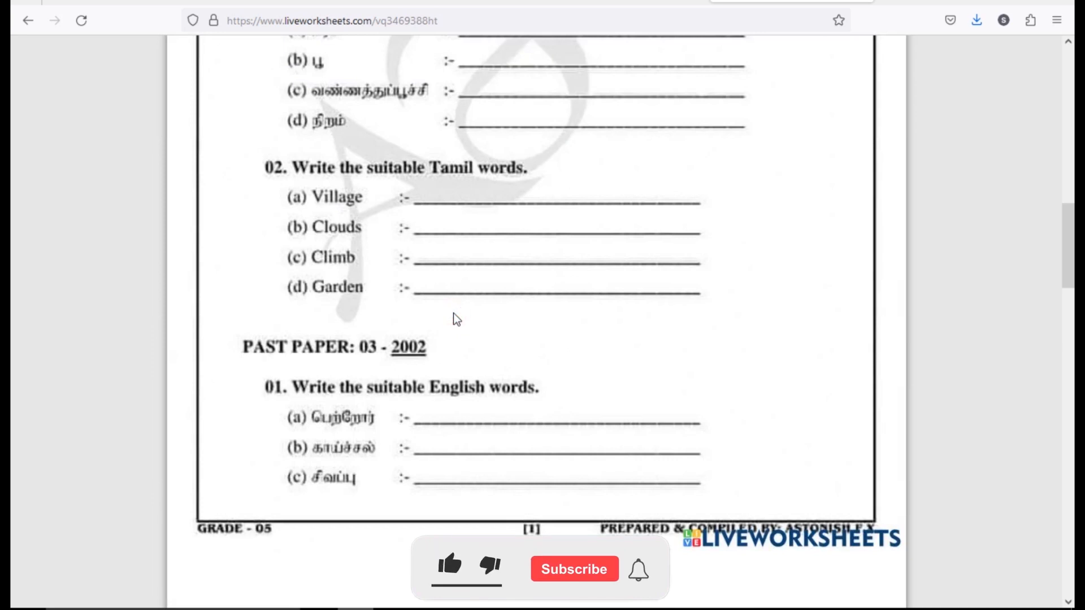
scroll(453, 313, "up", 1)
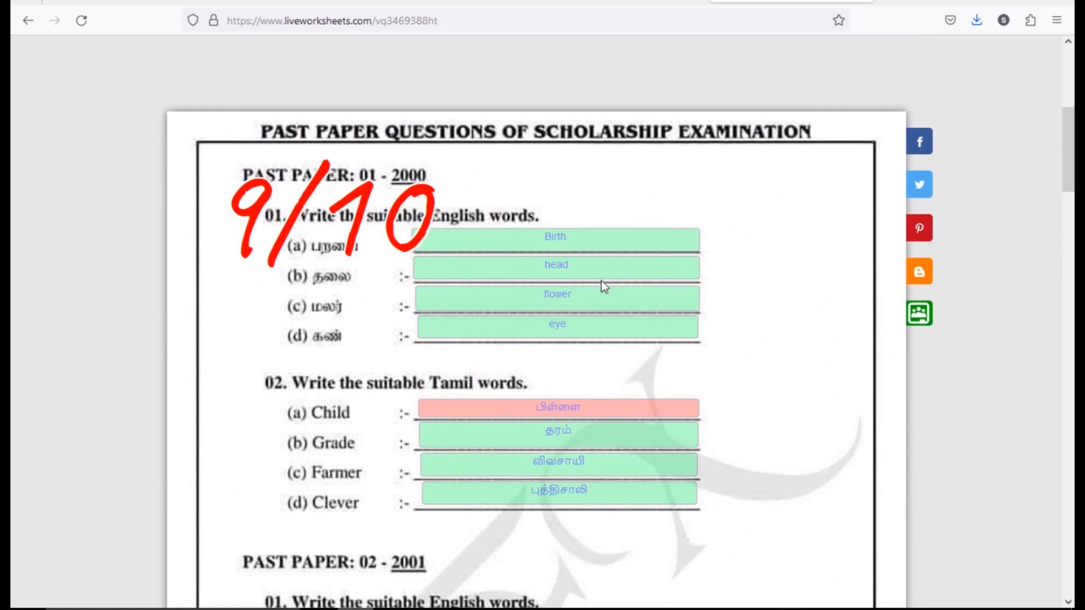
- Scroll up and down the marked worksheet to review the correct and wrong answers
scroll(602, 281, "down", 1)
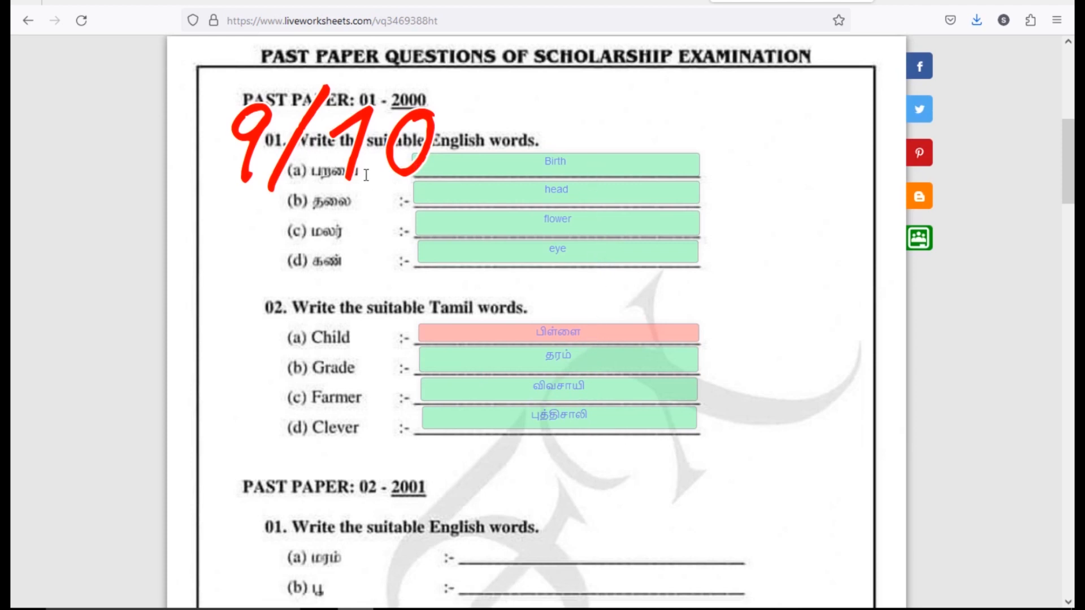
scroll(334, 205, "up", 3)
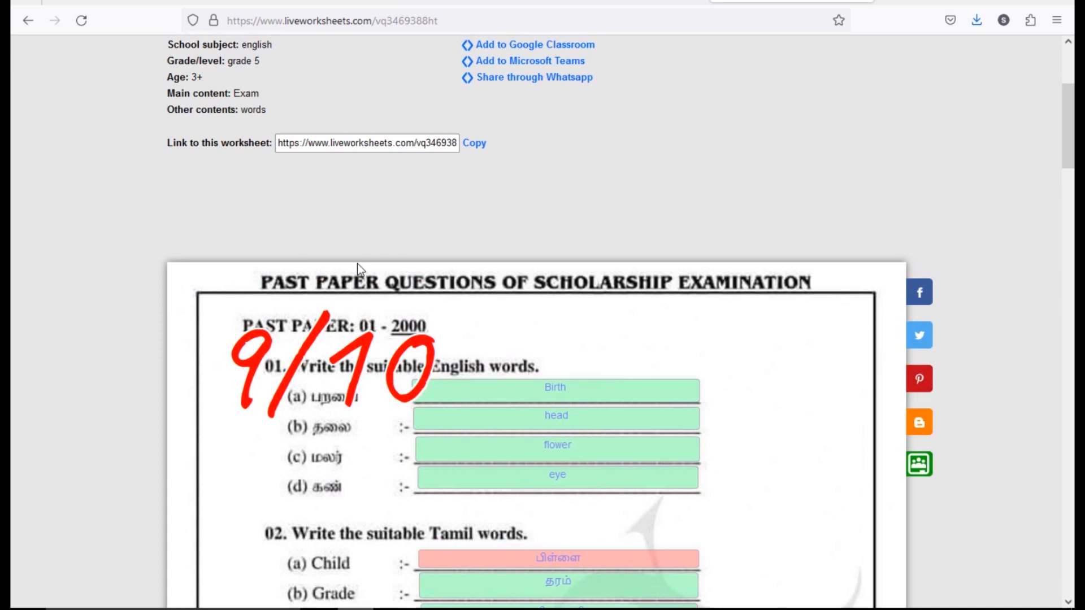
scroll(360, 265, "up", 3)
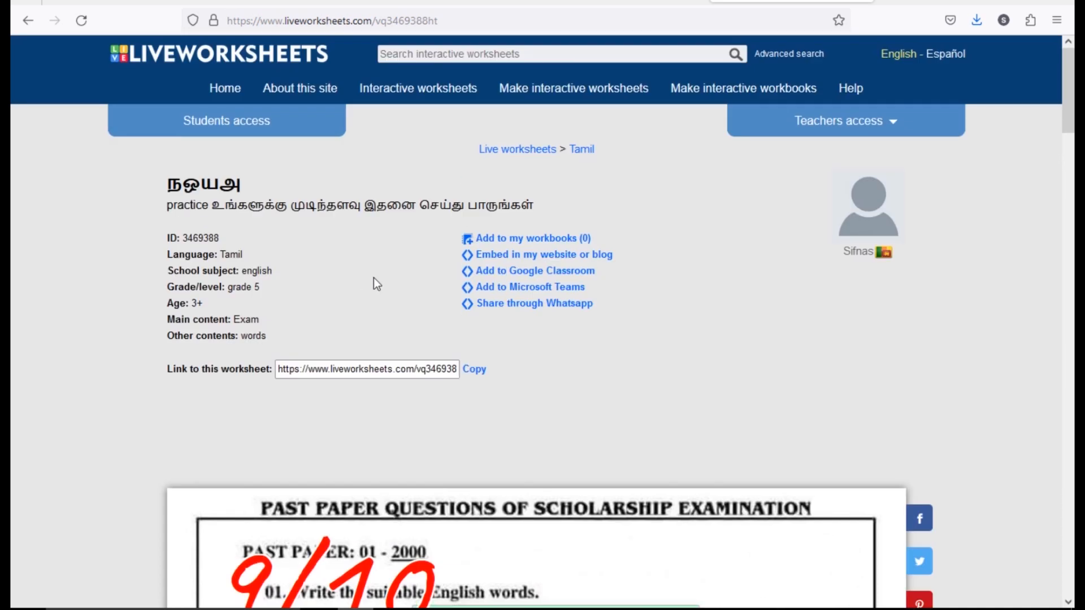
scroll(375, 286, "down", 12)
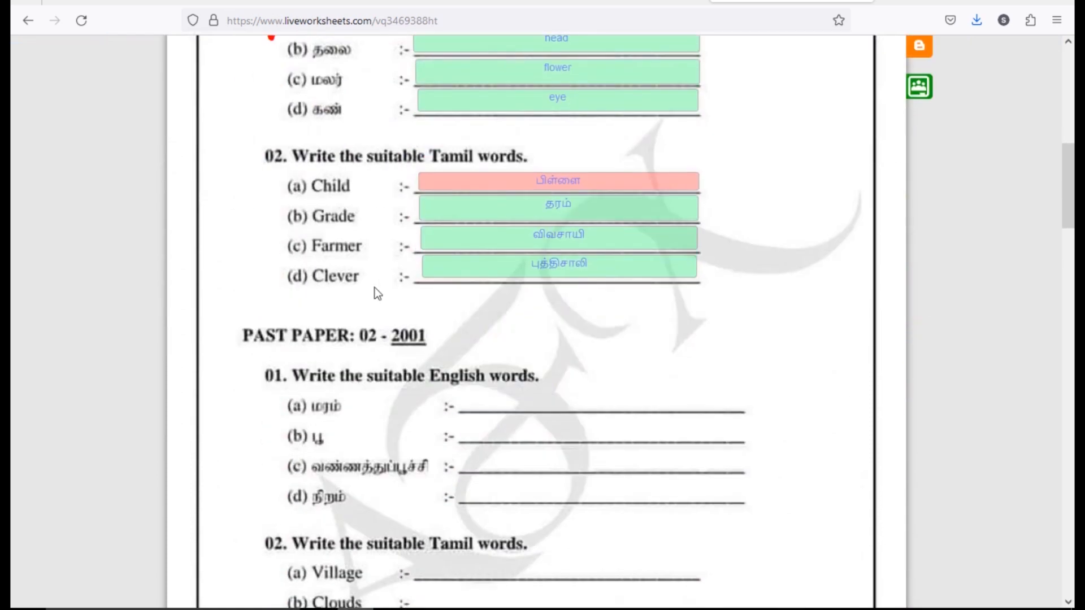
scroll(375, 287, "down", 12)
scroll(375, 287, "up", 17)
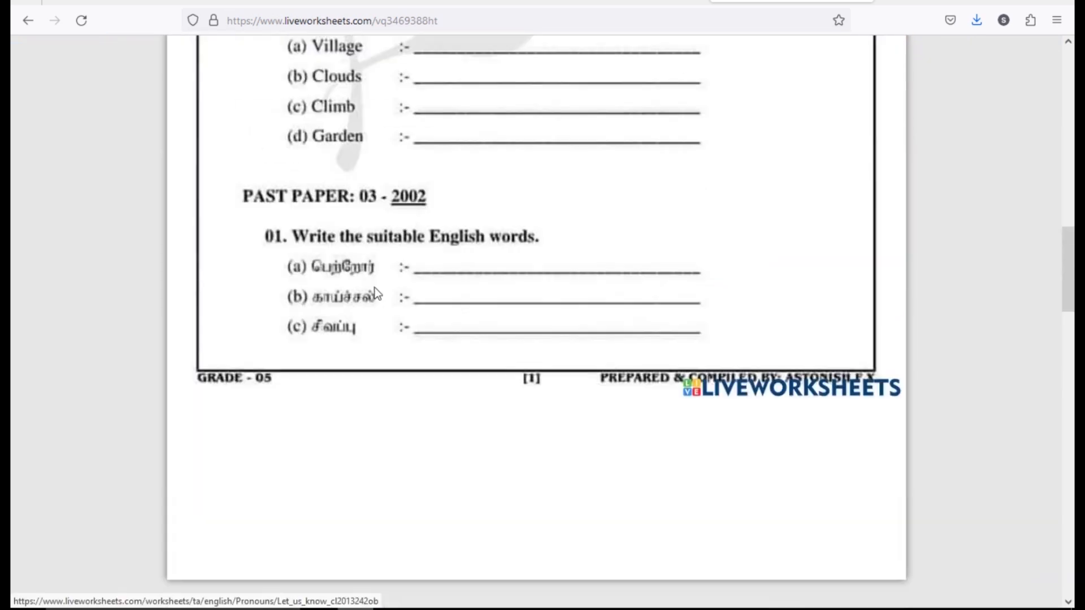
scroll(375, 287, "up", 10)
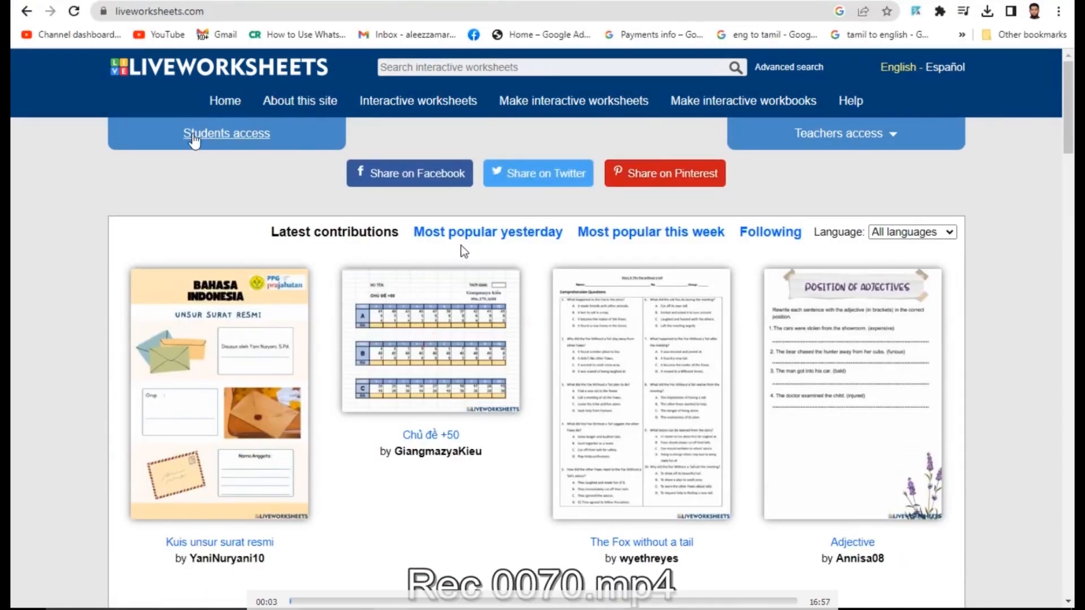
- Open the Teachers access login form and go to its Register page for a new account
left_click(854, 140)
left_click(847, 185)
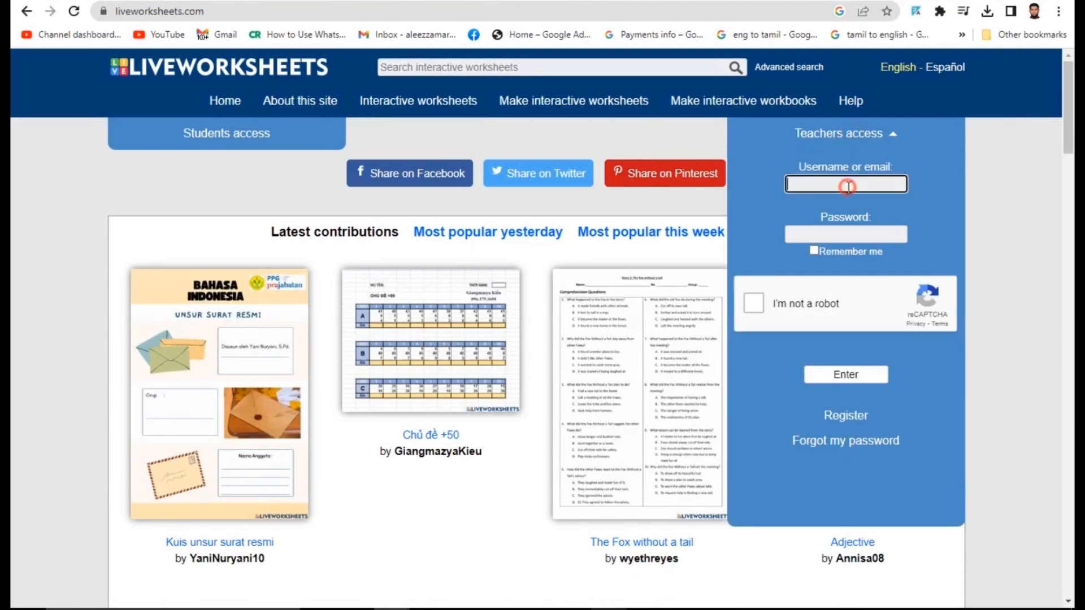
left_click(842, 228)
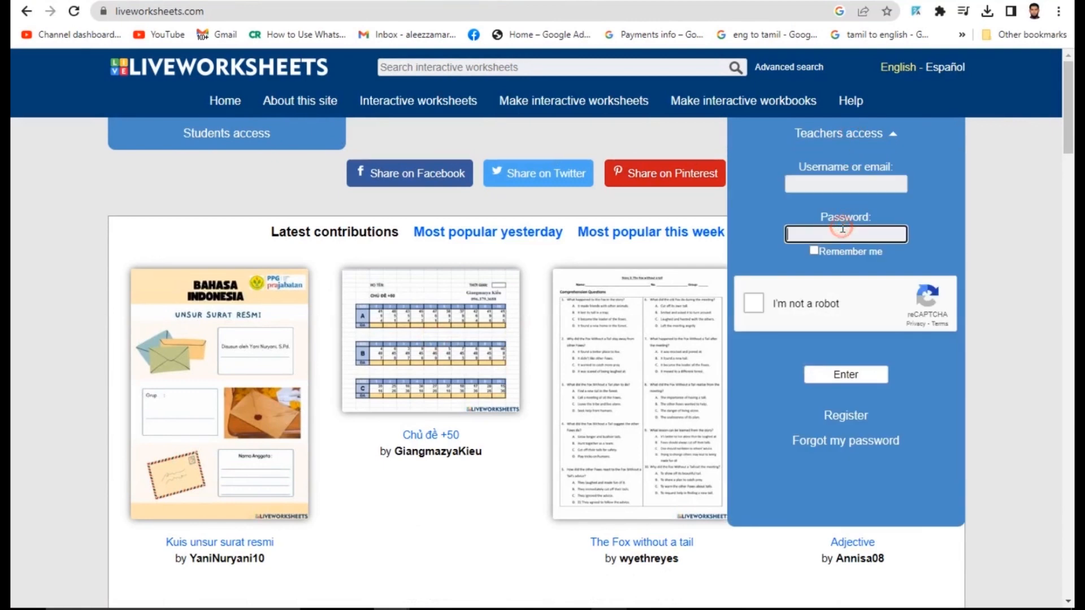
left_click(844, 418)
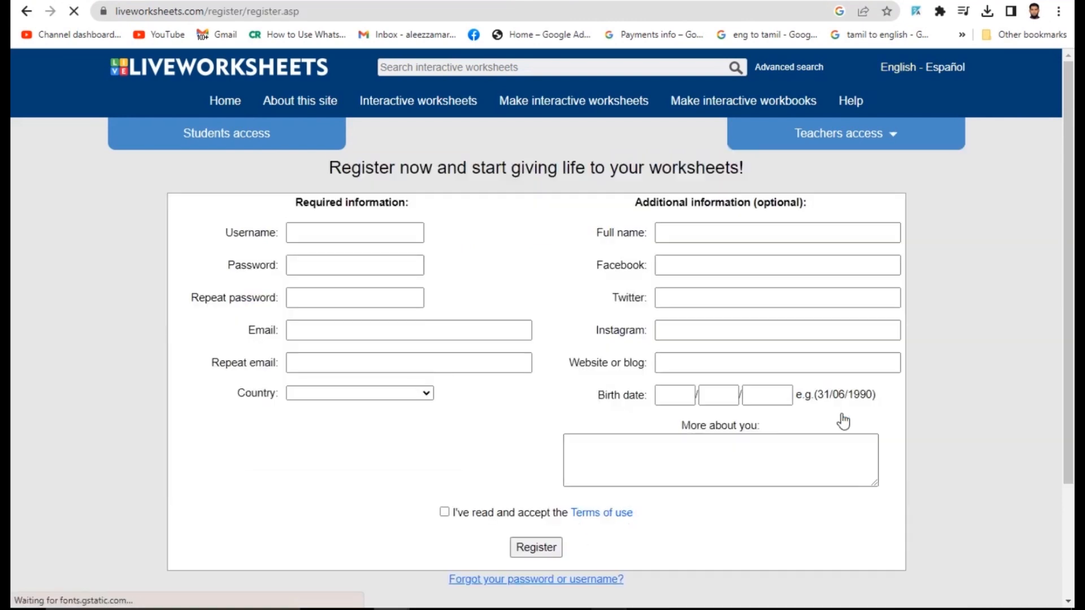
left_click(347, 232)
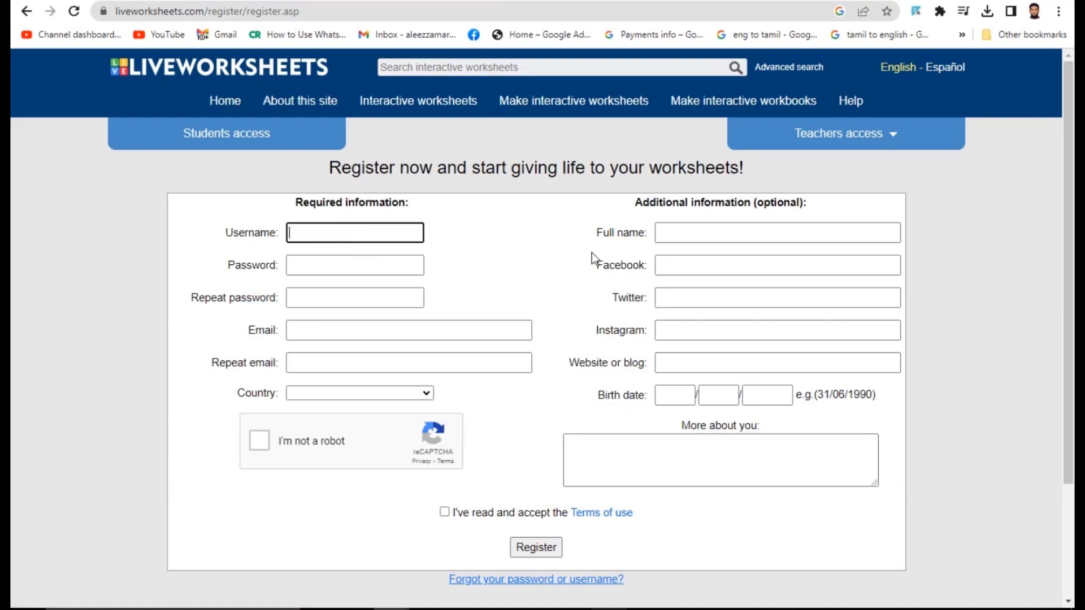
- Enter the username, the account password twice and the e-mail address
type("Slfnas")
key("BackSpace")
key("BackSpace")
key("BackSpace")
type("Sifnas")
key("Tab")
type("**********")
key("Tab")
type("**********")
key("Tab")
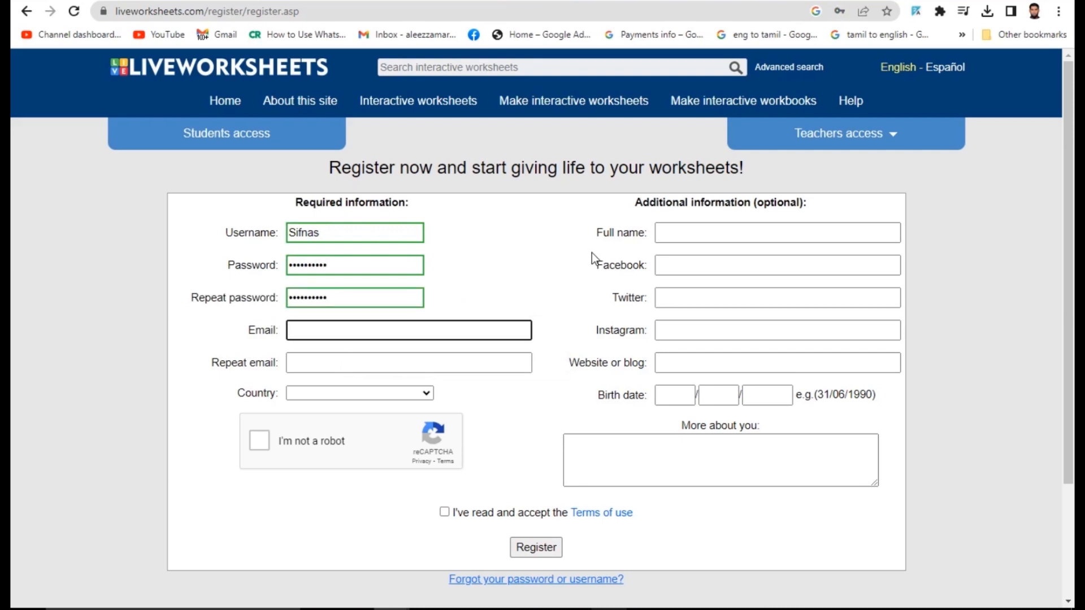
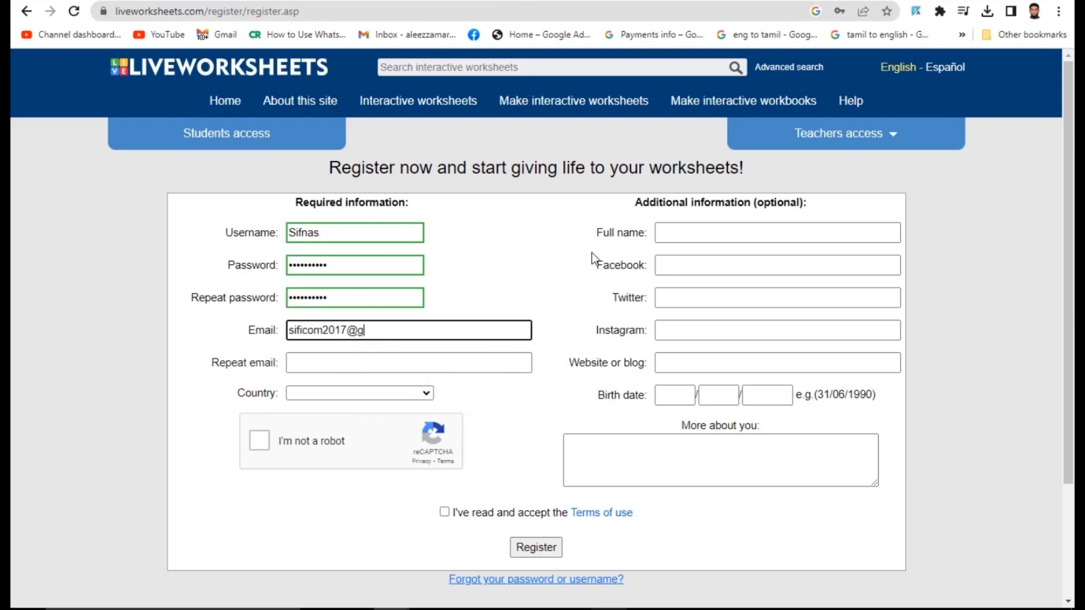
- Copy the e-mail into Repeat email, set Country to Sri Lanka and tick the reCAPTCHA
key("ctrl+a")
key("ctrl+c")
left_click(375, 360)
key("ctrl+v")
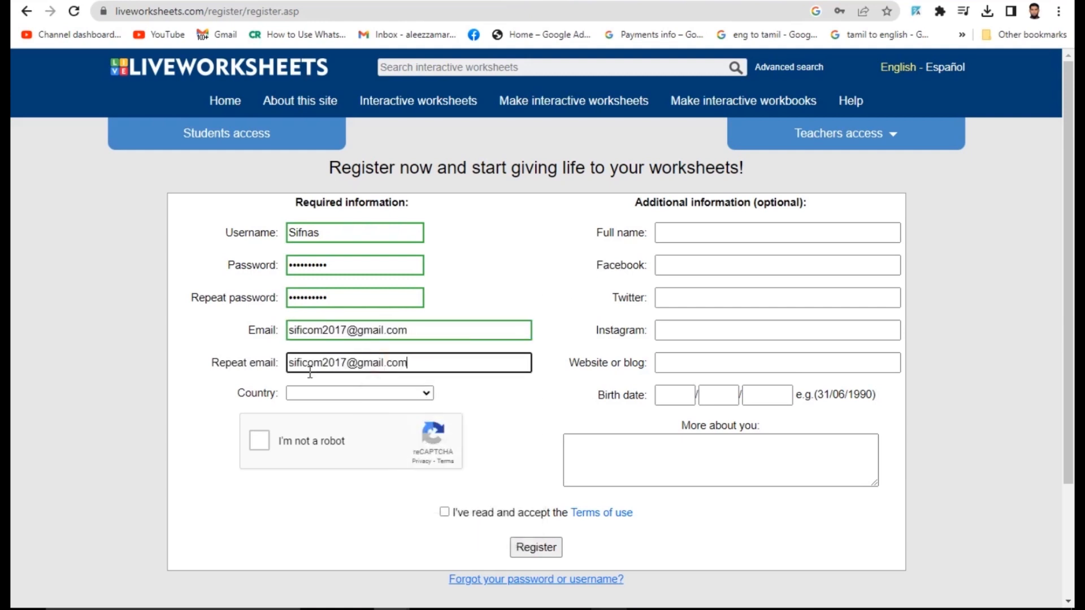
left_click(365, 392)
type("sri")
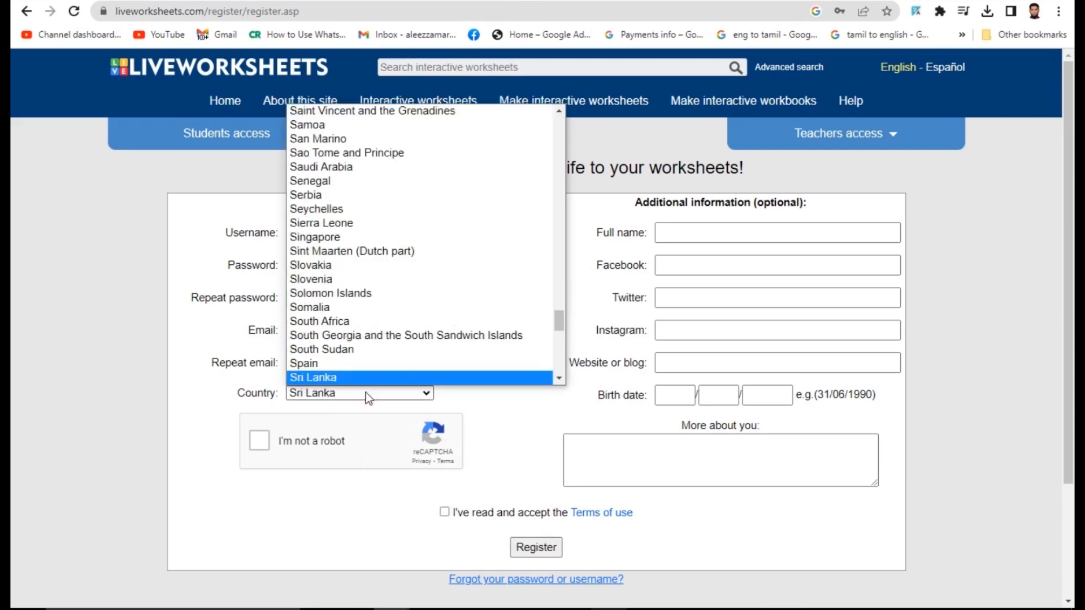
key("Return")
left_click(260, 441)
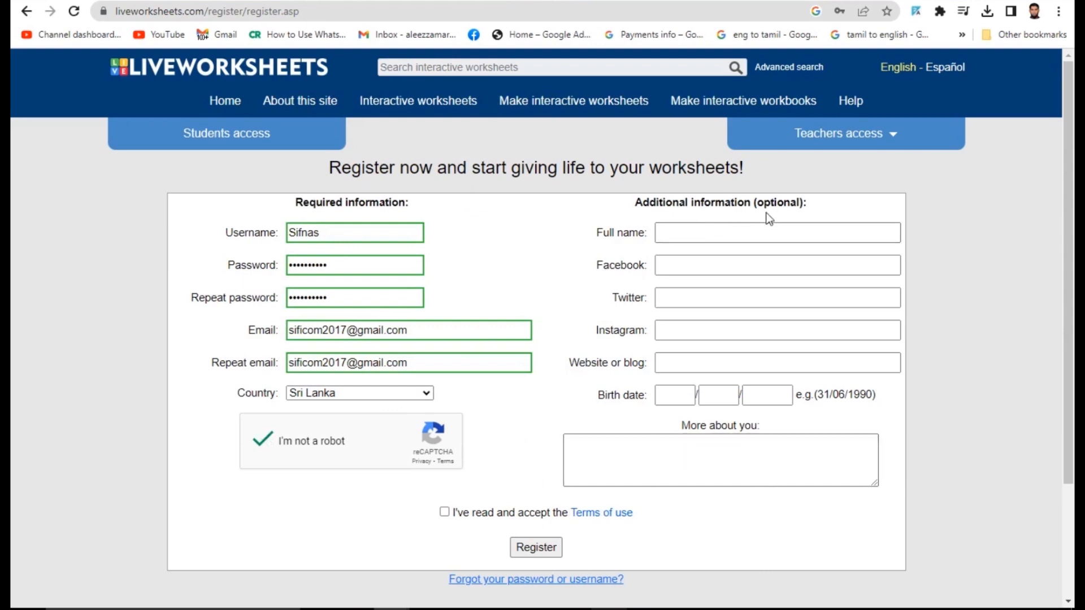
- Fill in the full name field using the browser's saved suggestion
left_click(692, 234)
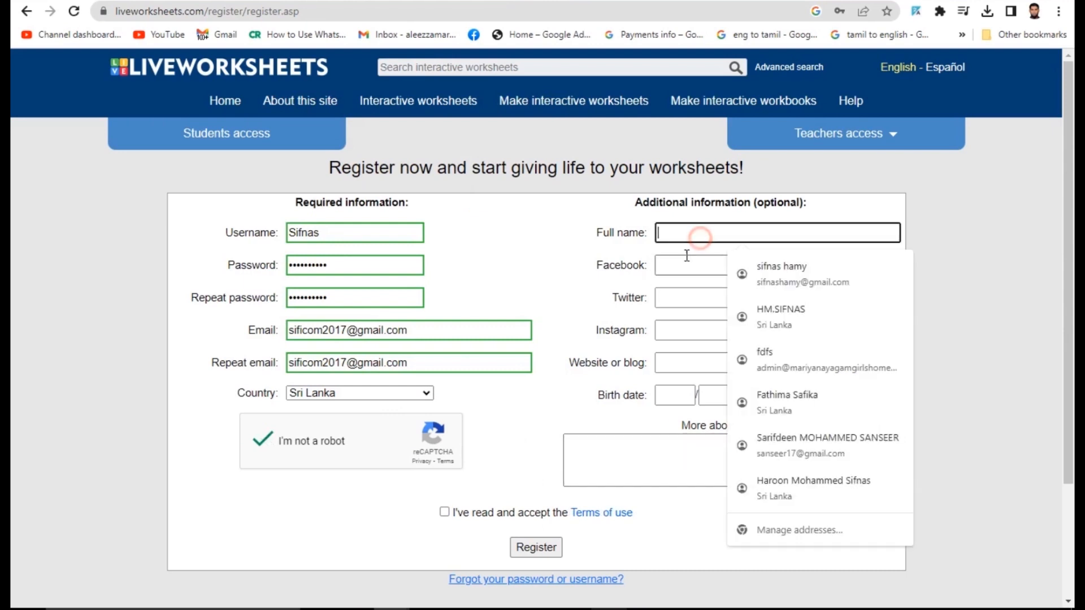
left_click(677, 264)
left_click(668, 296)
left_click(665, 329)
left_click(672, 360)
left_click(662, 395)
left_click(706, 394)
left_click(764, 395)
left_click(681, 233)
type("har")
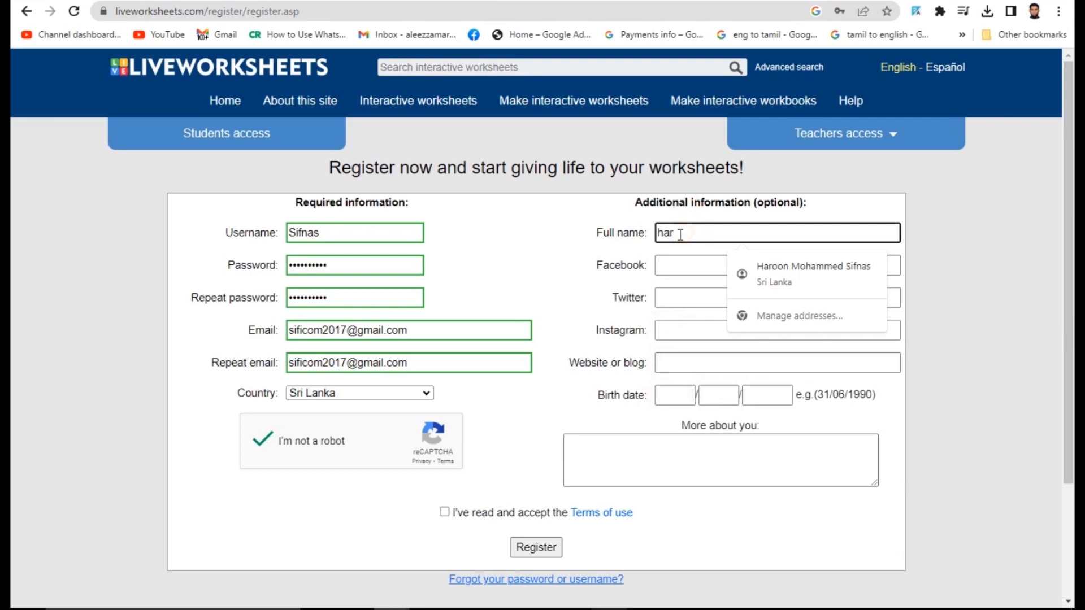
left_click(830, 266)
- Enter the corrected social-media name in Facebook and copy it into Twitter and Instagram
left_click(787, 266)
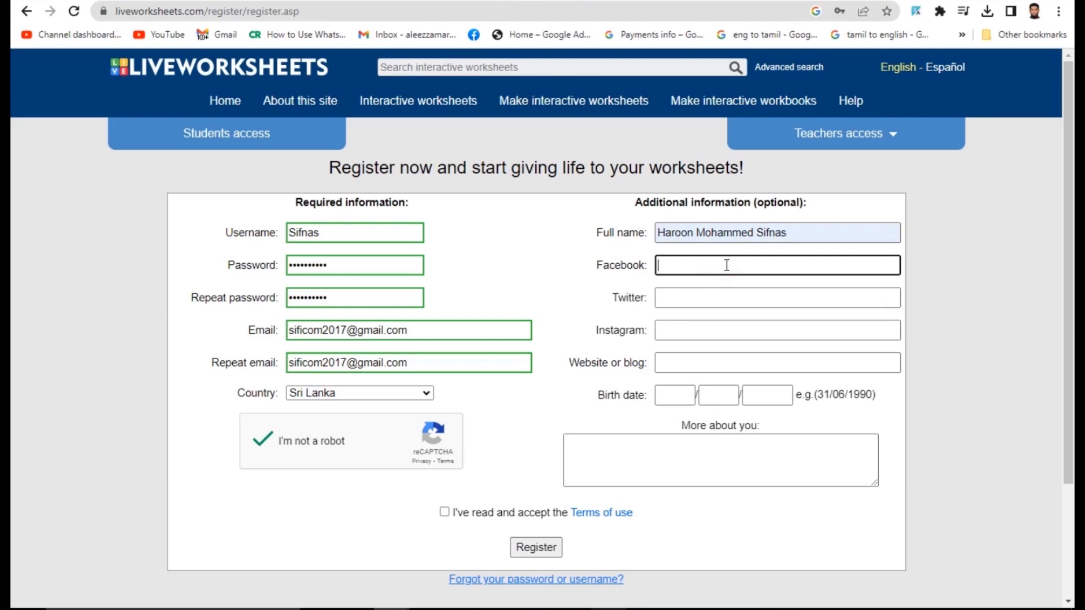
key("Tab")
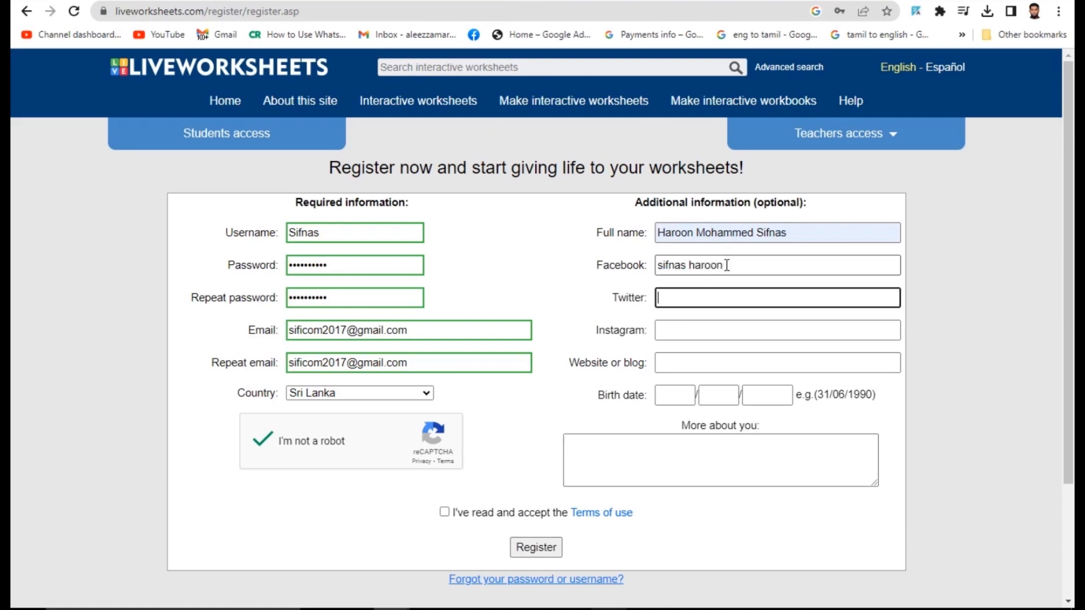
left_click(727, 265)
key("BackSpace")
key("BackSpace")
key("BackSpace")
key("BackSpace")
key("BackSpace")
key("BackSpace")
key("BackSpace")
key("BackSpace")
key("BackSpace")
key("BackSpace")
key("BackSpace")
key("BackSpace")
key("BackSpace")
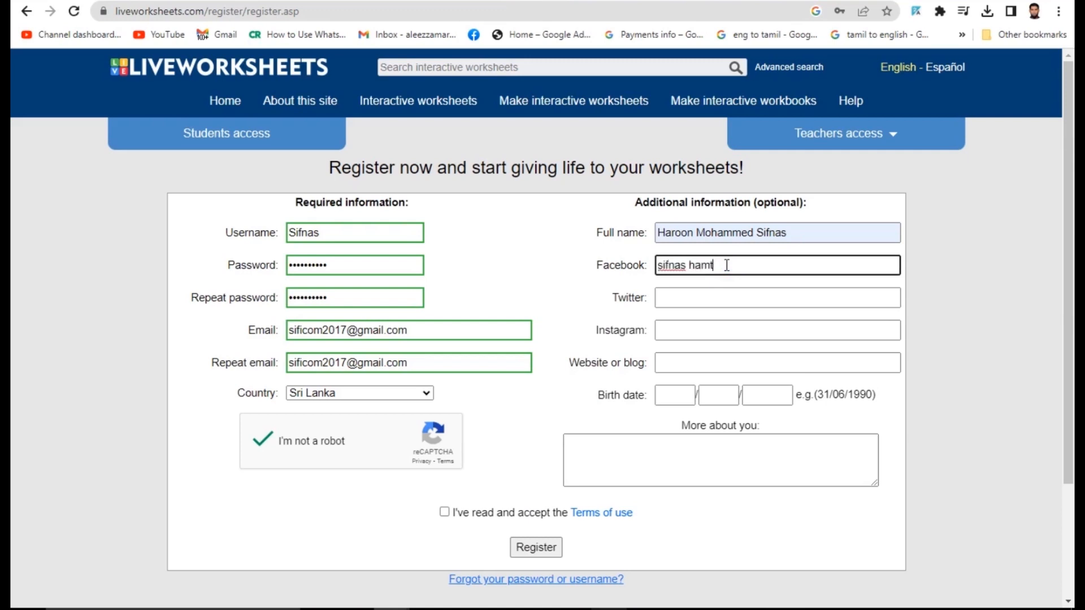
key("BackSpace")
key("ctrl+a")
key("ctrl+c")
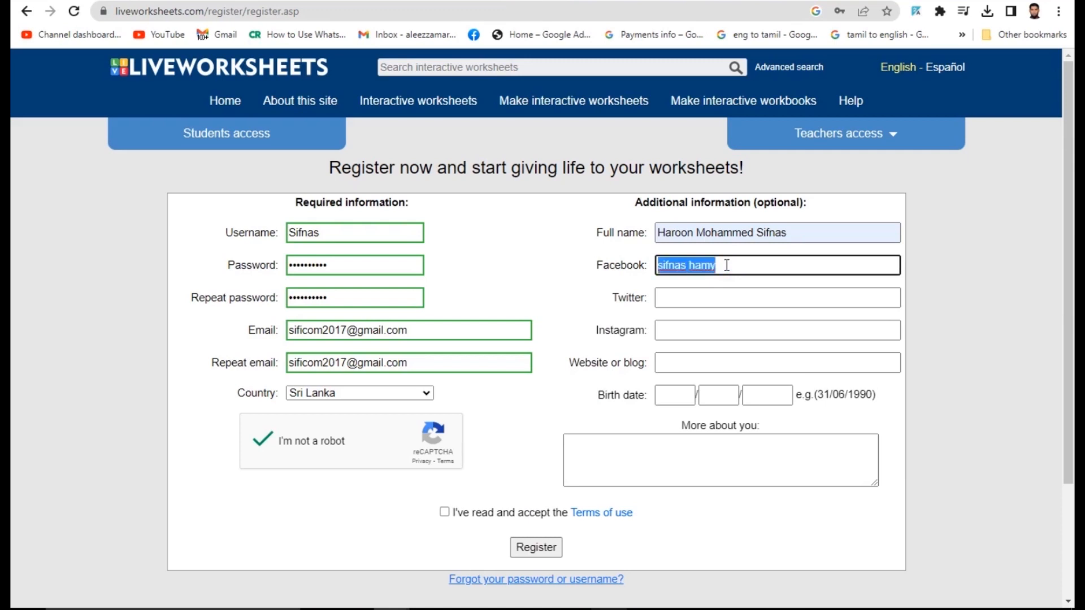
key("Tab")
key("ctrl+v")
key("Tab")
key("ctrl+v")
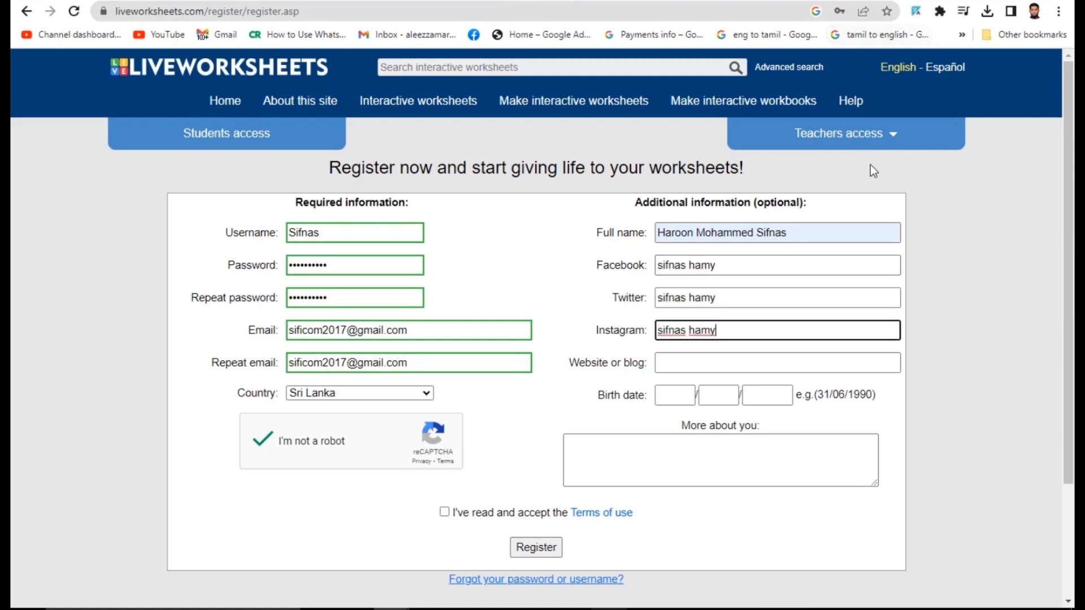
- Copy the blog's web address from a new tab and return to the form's Website field
left_click(887, 0)
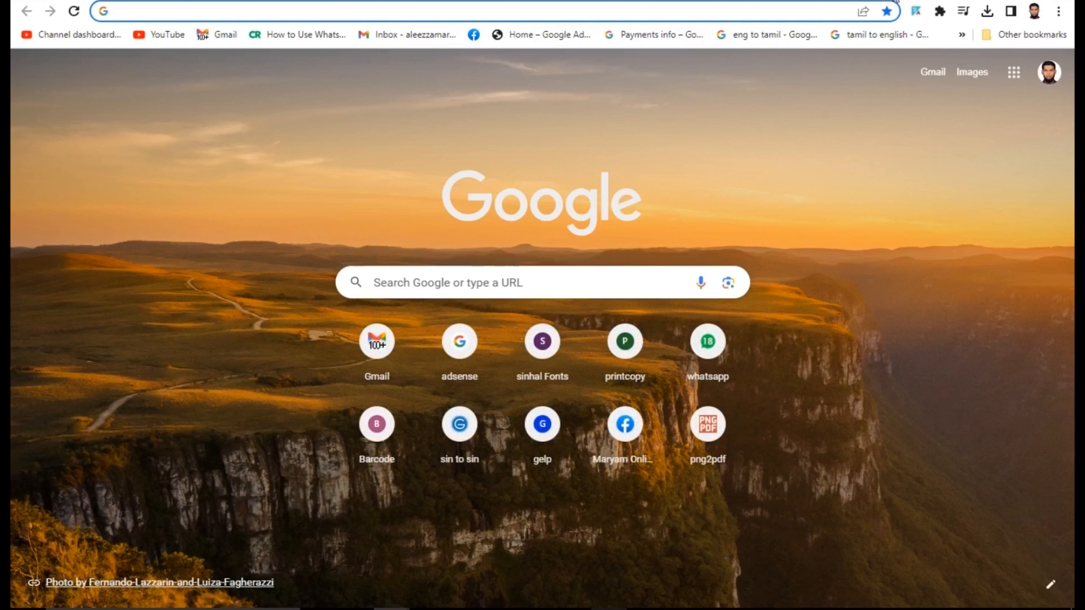
type("sifnashamy.blogspot.com")
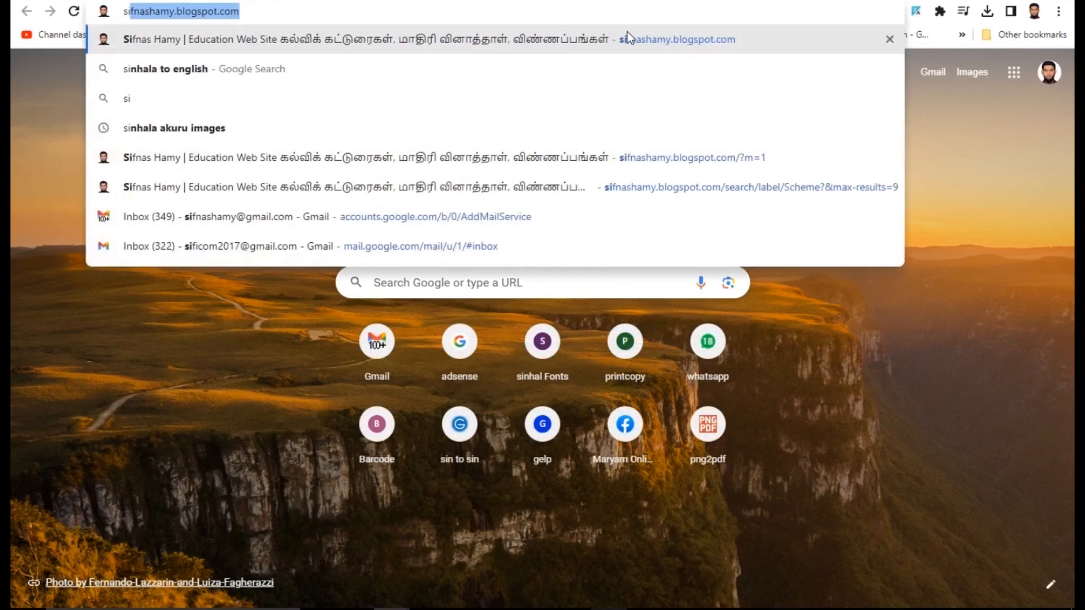
left_click(627, 31)
left_click(293, 7)
key("ctrl+c")
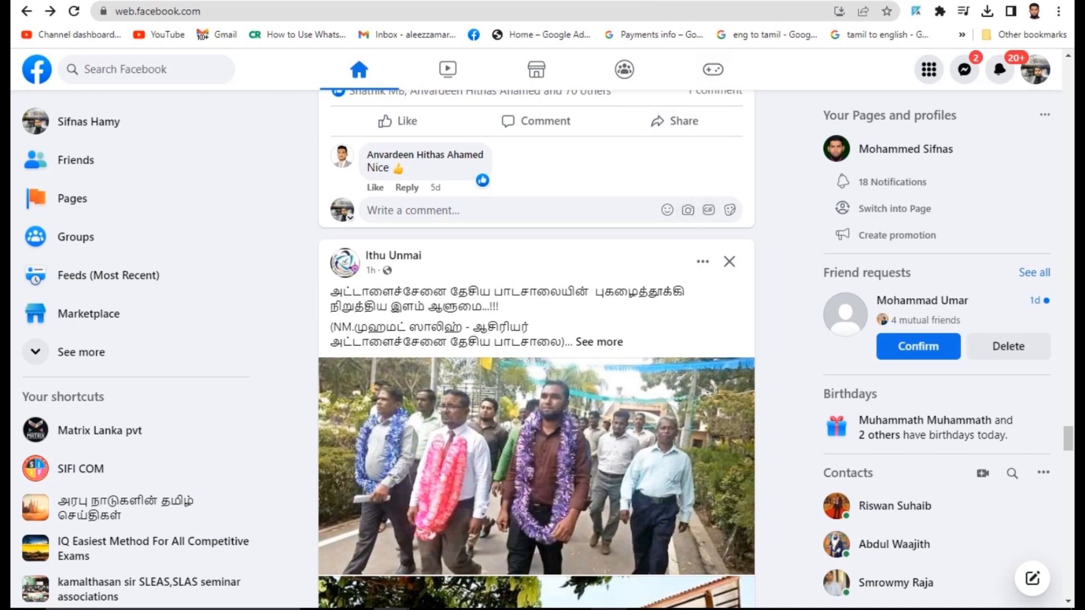
key("ctrl+Tab")
left_click(701, 362)
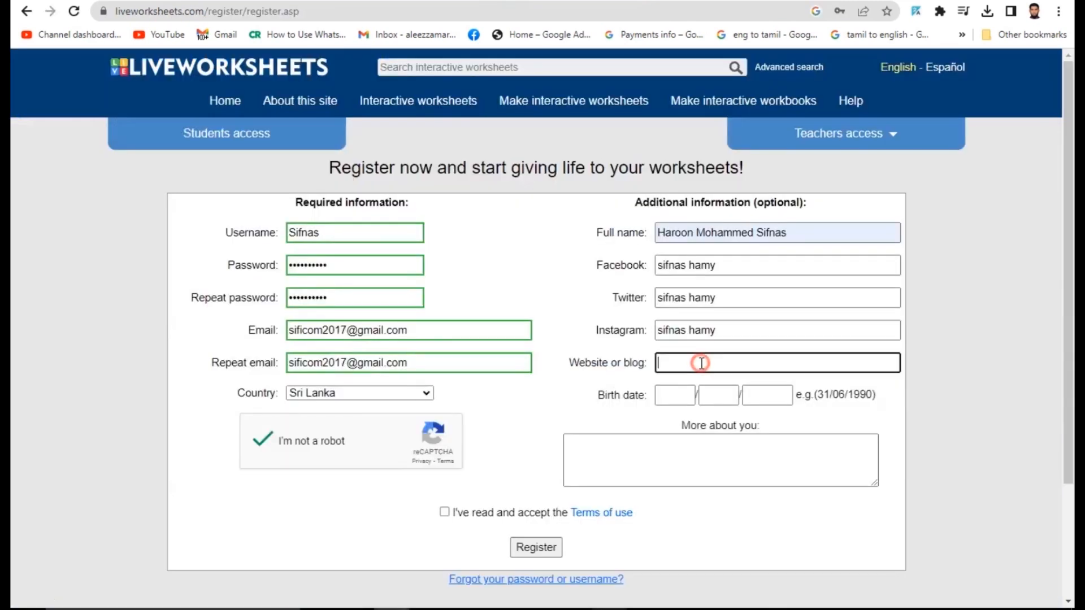
key("ctrl+v")
left_click(689, 395)
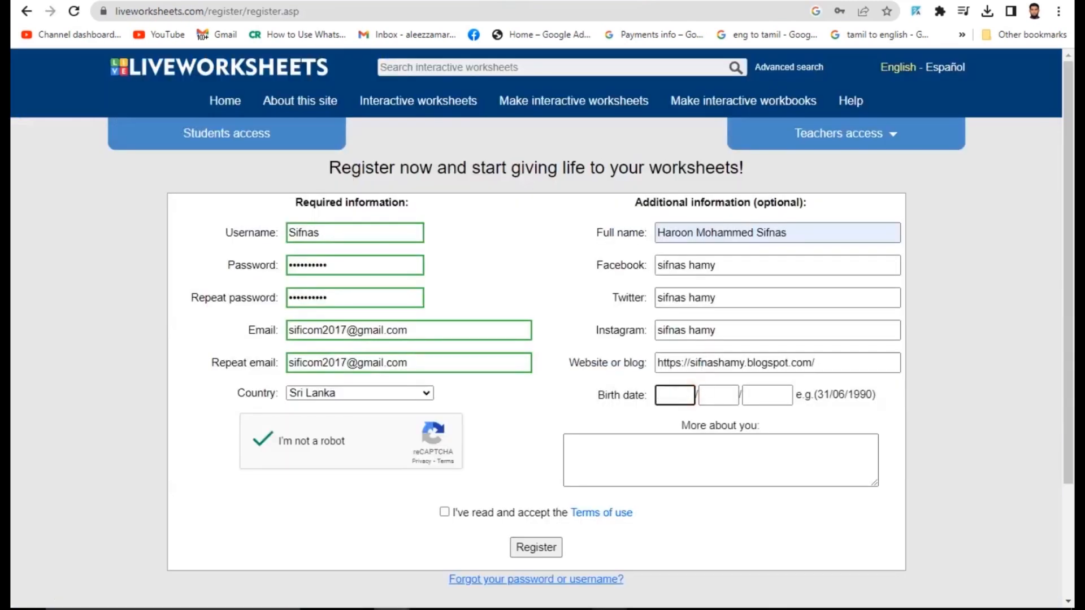
key("Tab")
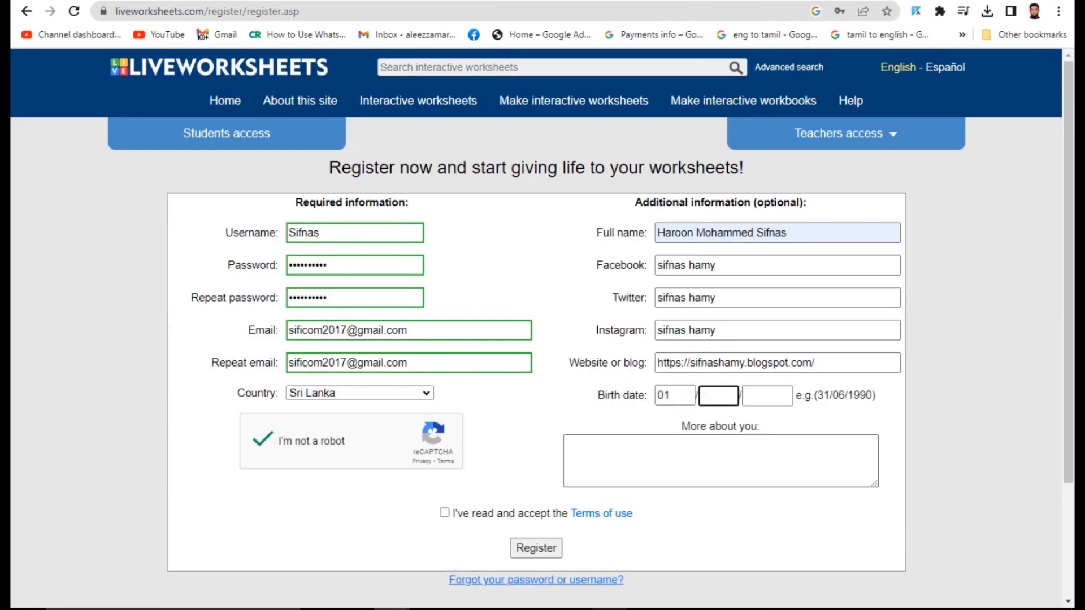
key("Tab")
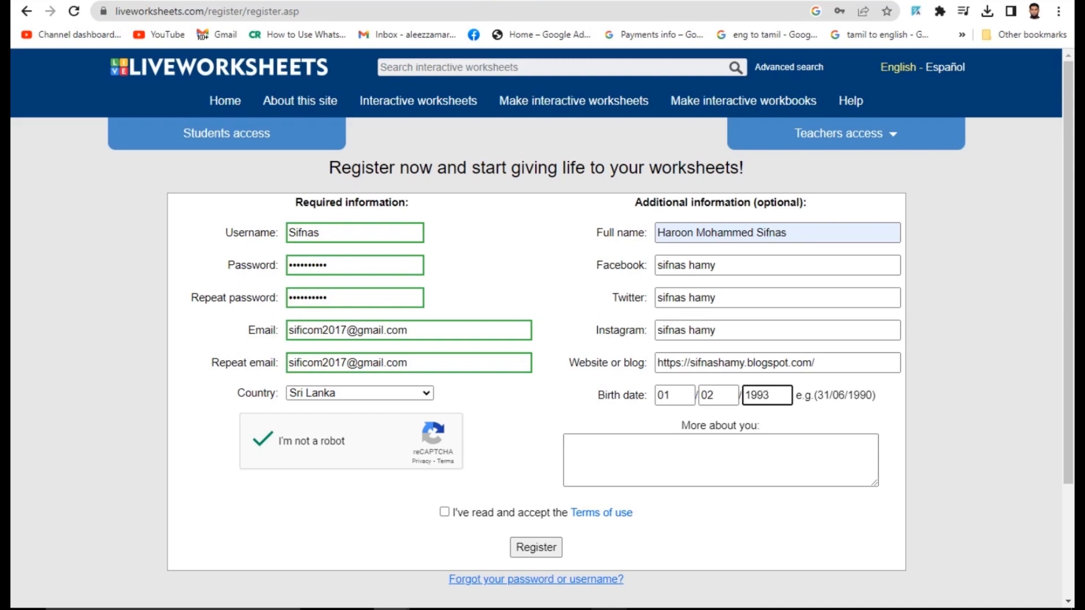
- Write 'i am a teacher' under More about you and accept the terms of use
left_click(732, 459)
type("i am a t")
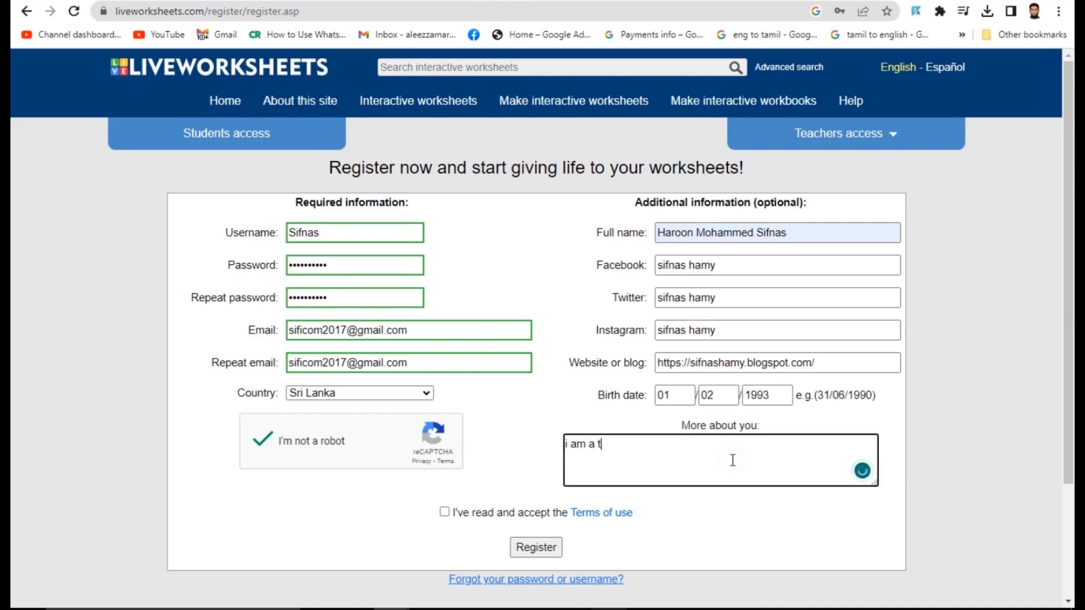
type("eac")
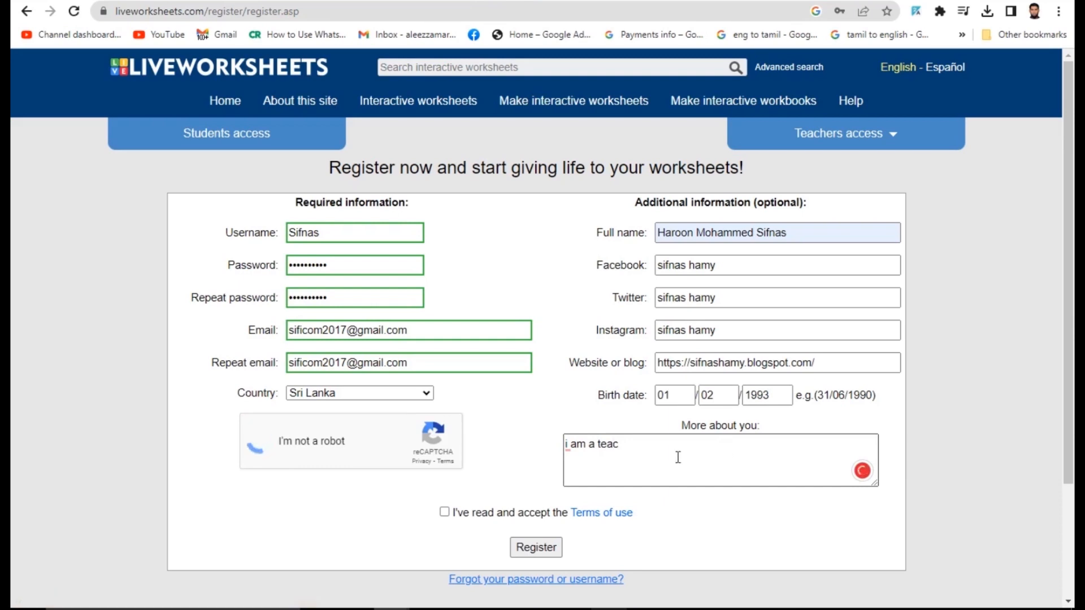
left_click(646, 449)
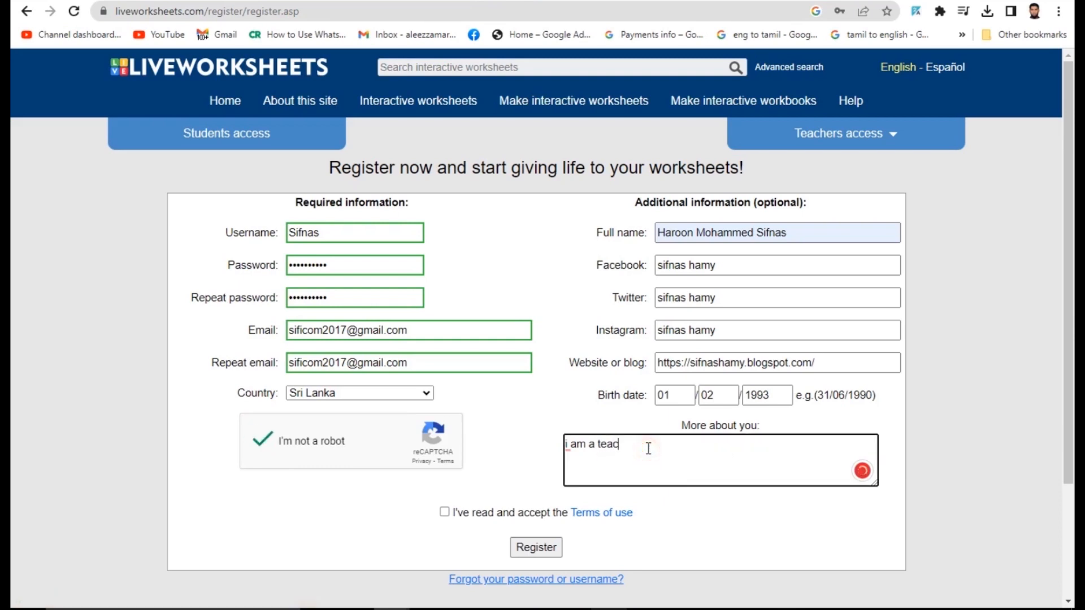
type("her")
left_click(445, 513)
- Submit the registration and save the site password in Chrome
left_click(542, 548)
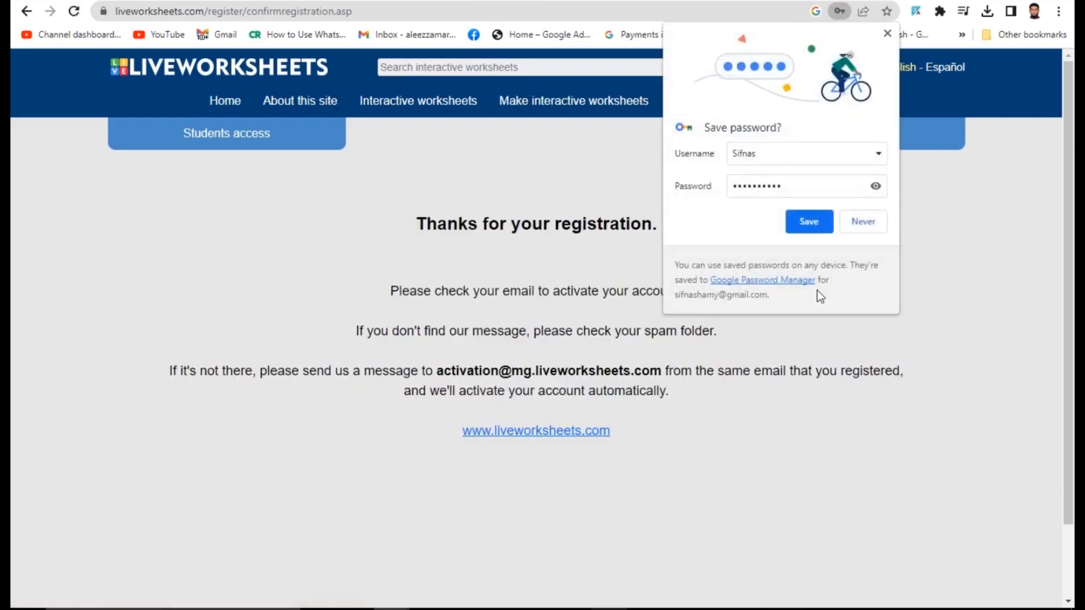
left_click(802, 229)
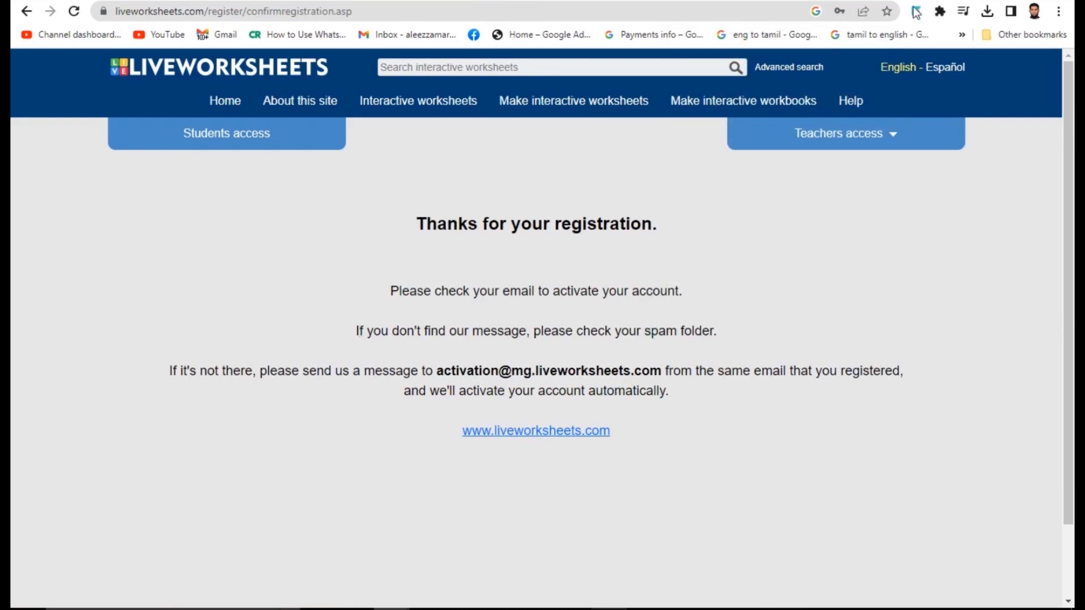
- Open the Gmail inbox and follow the link in the Liveworksheets activation email
key("ctrl+t")
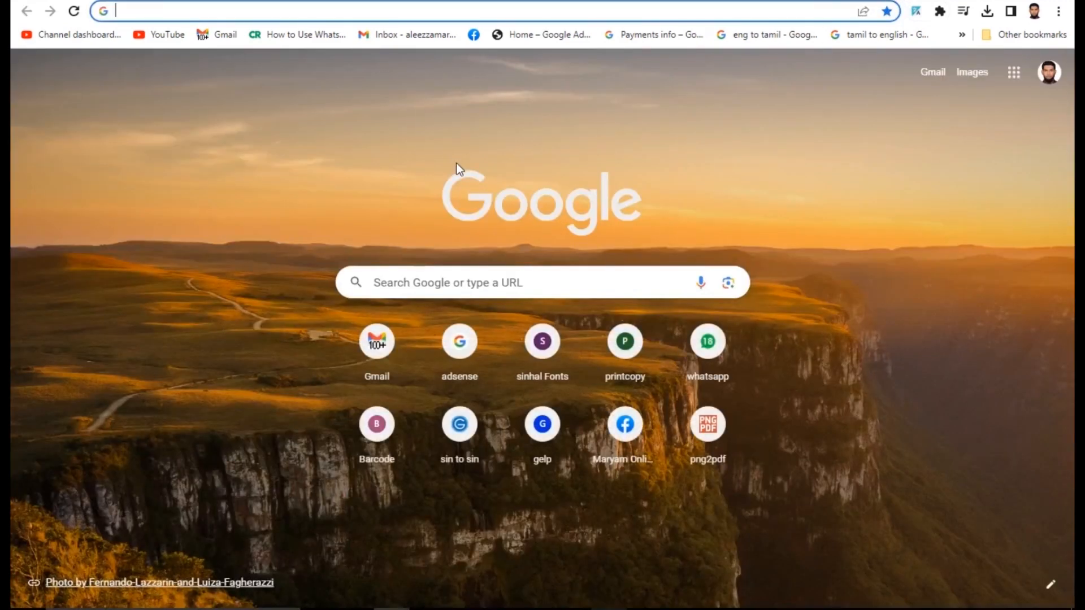
type("gmail")
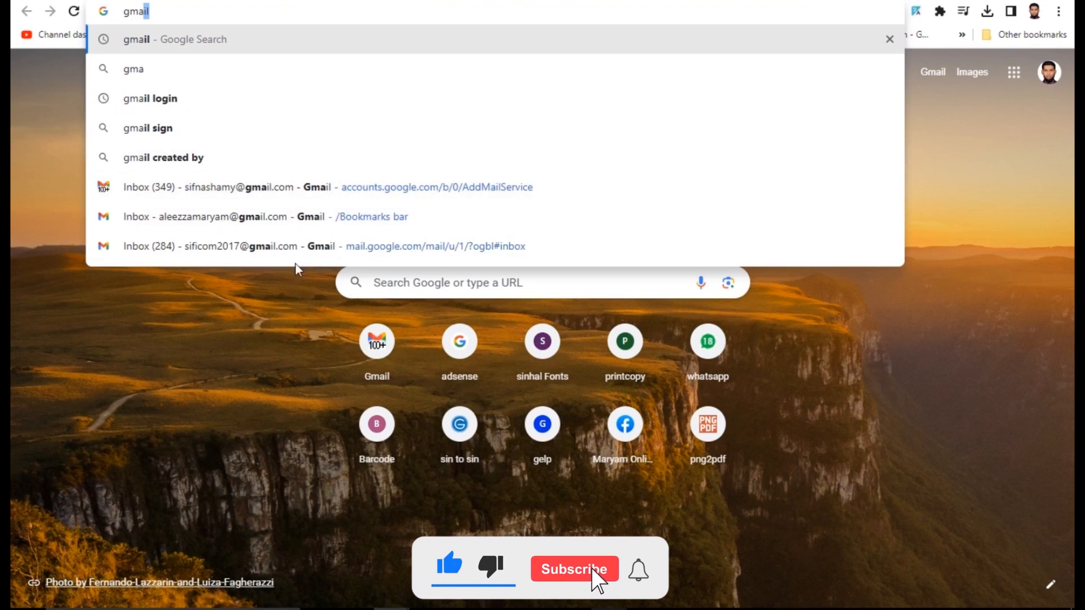
left_click(316, 245)
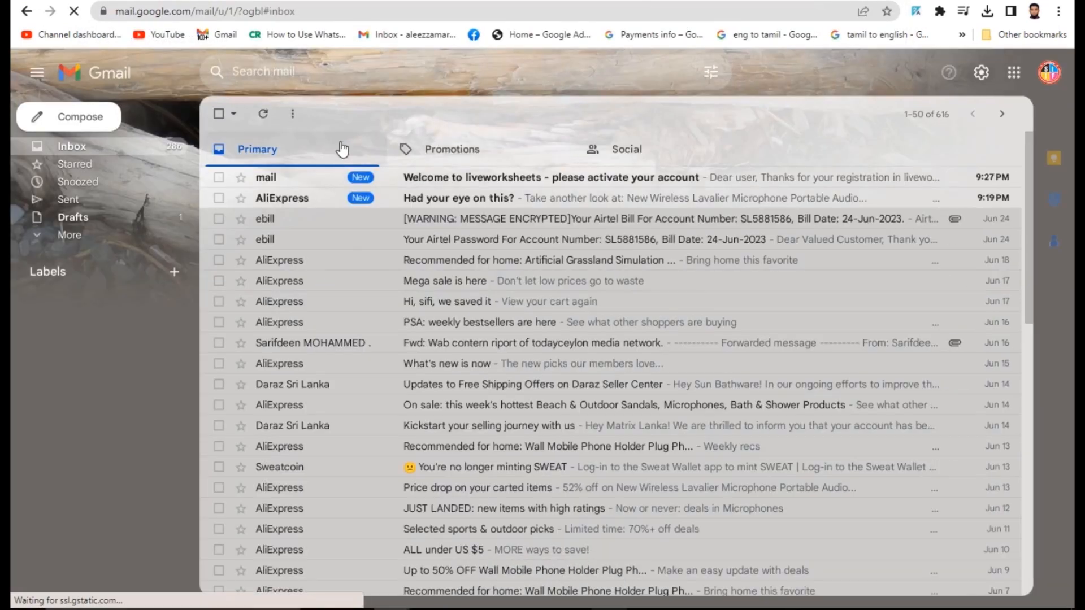
left_click(498, 177)
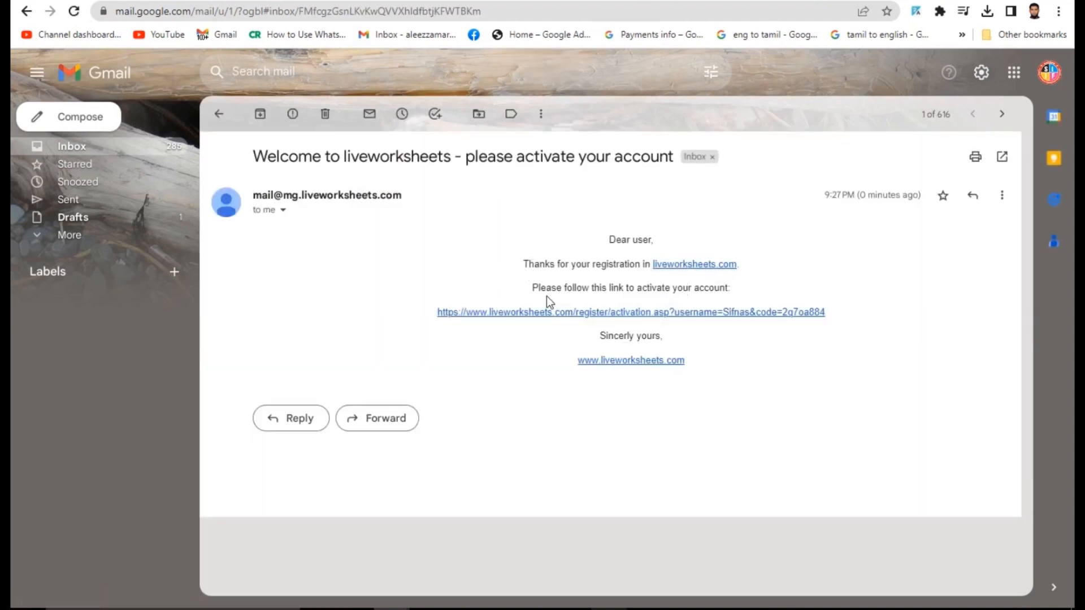
left_click(686, 315)
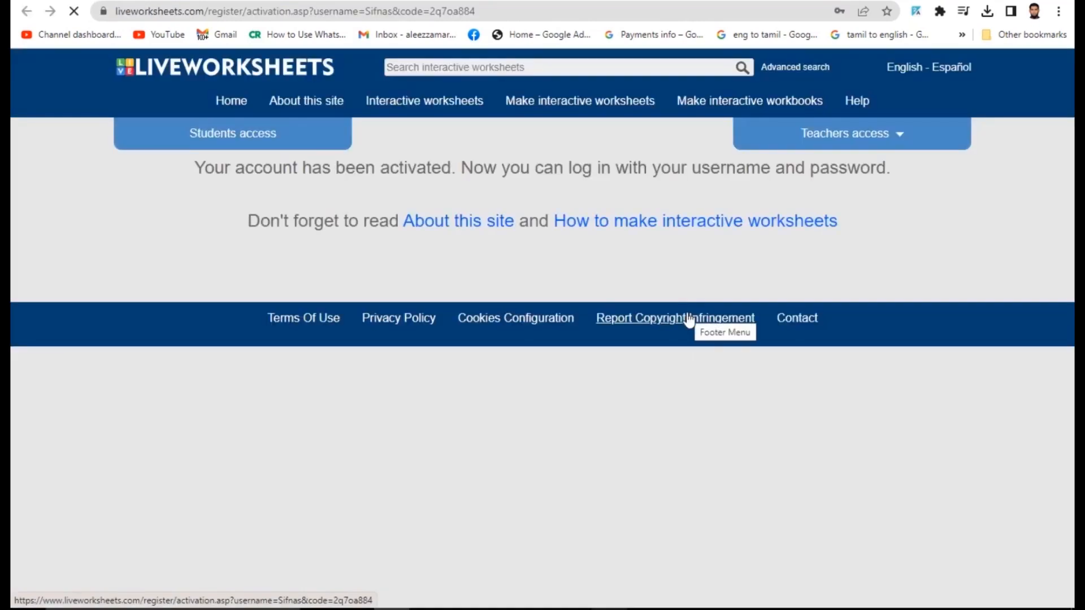
- Open 'About this site' and 'How to make interactive worksheets' in new browser tabs
right_click(474, 225)
left_click(491, 236)
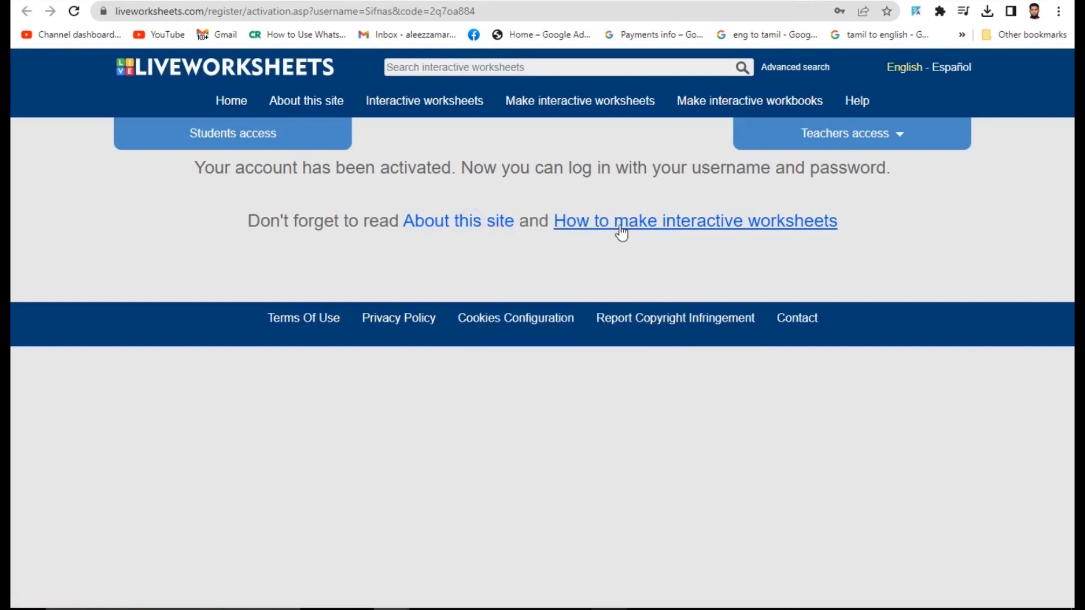
right_click(619, 225)
left_click(636, 233)
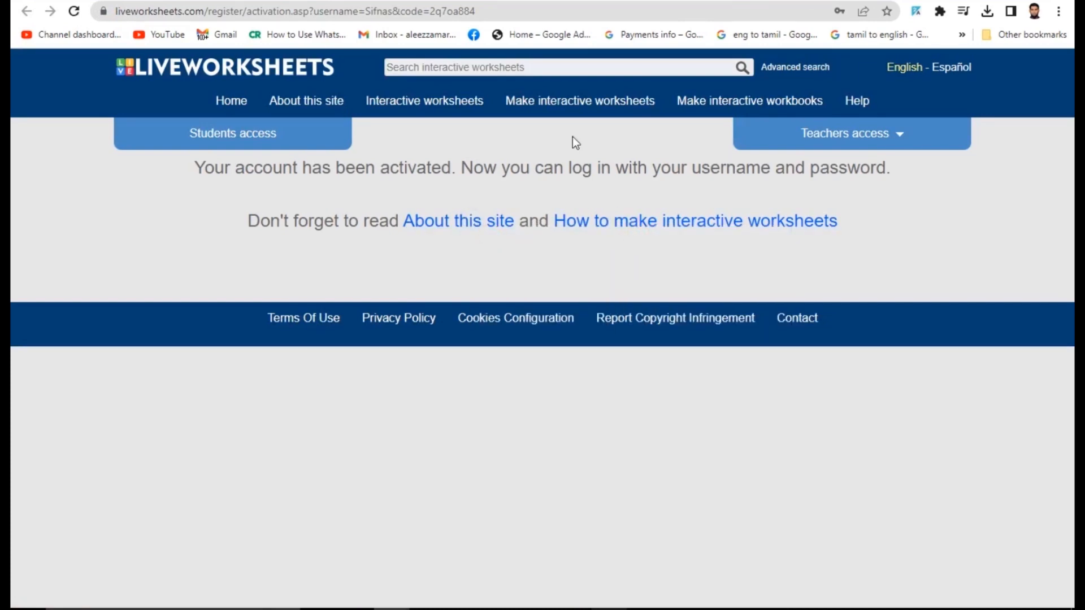
- Read through the getting-started guide, expanding step 1 and step 2 on drawing text boxes
key("ctrl+Tab")
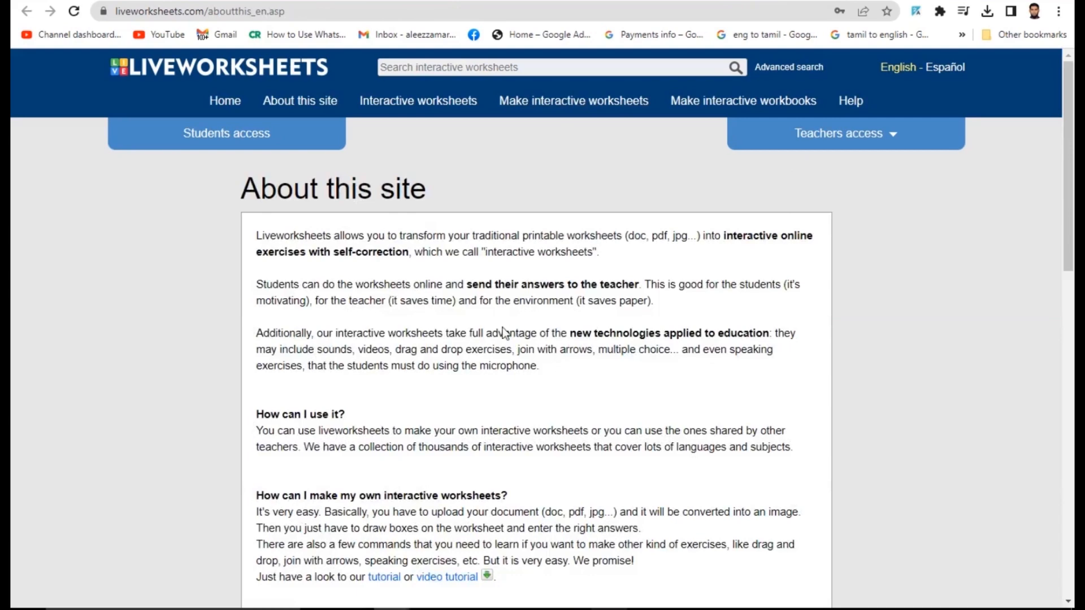
scroll(442, 329, "down", 15)
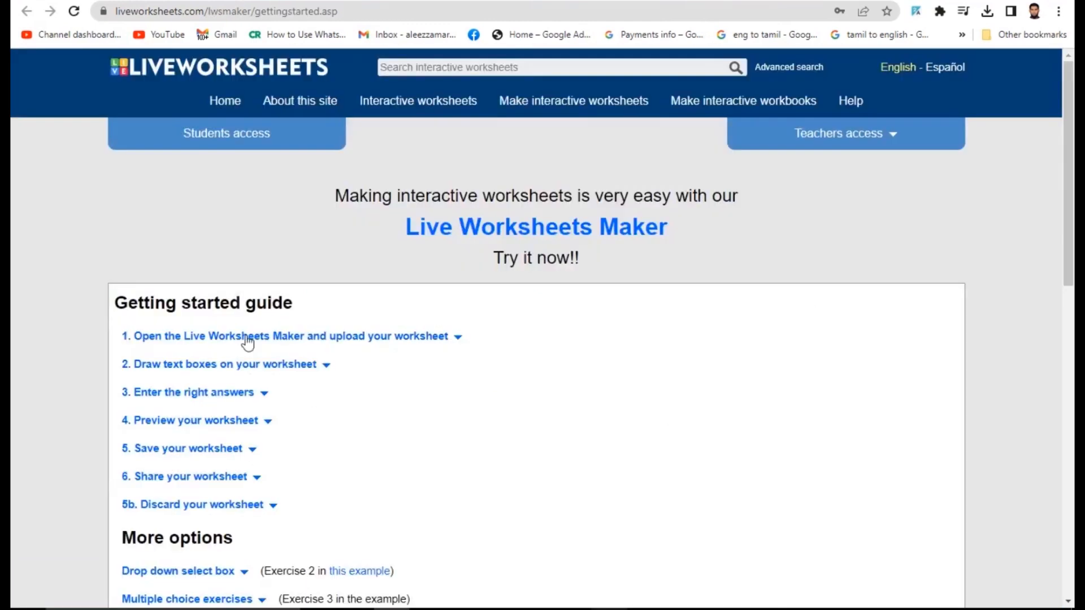
scroll(429, 290, "down", 6)
scroll(425, 293, "down", 7)
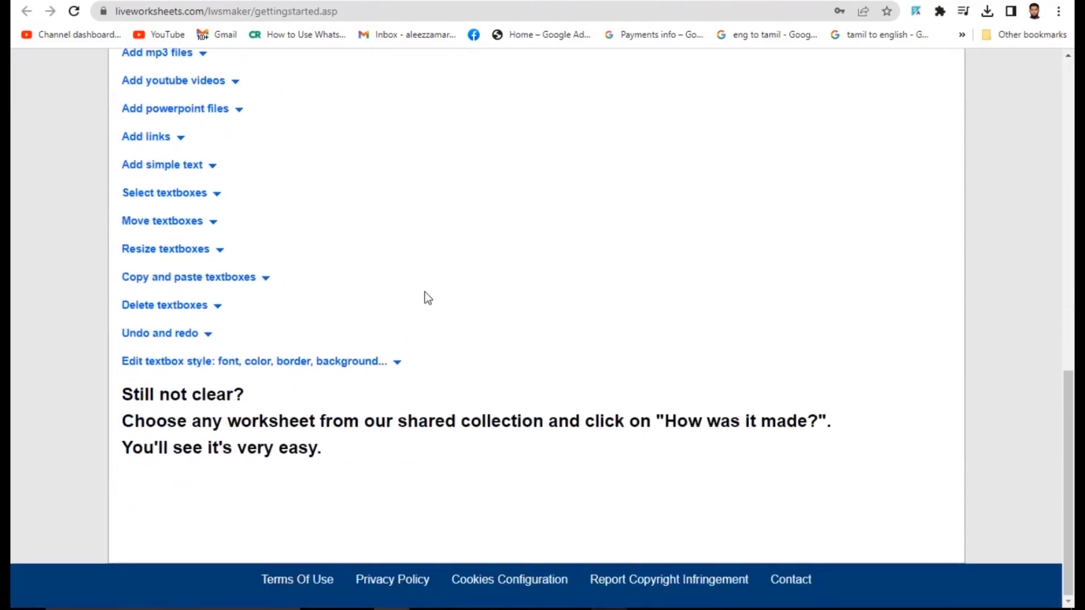
scroll(424, 294, "up", 13)
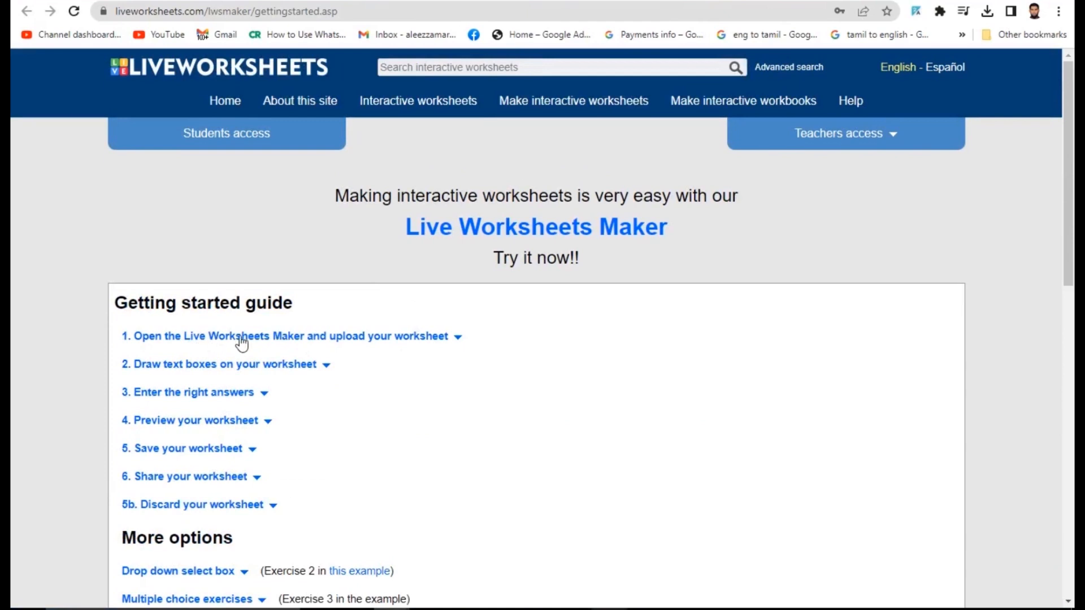
left_click(379, 338)
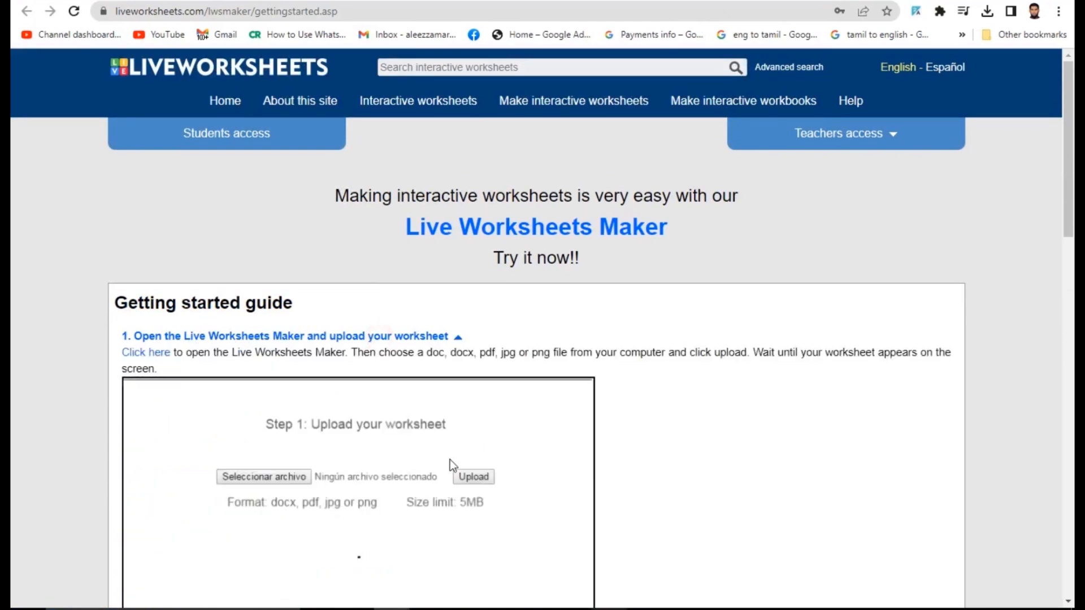
scroll(243, 441, "down", 5)
left_click(205, 434)
scroll(269, 436, "down", 5)
scroll(589, 450, "up", 10)
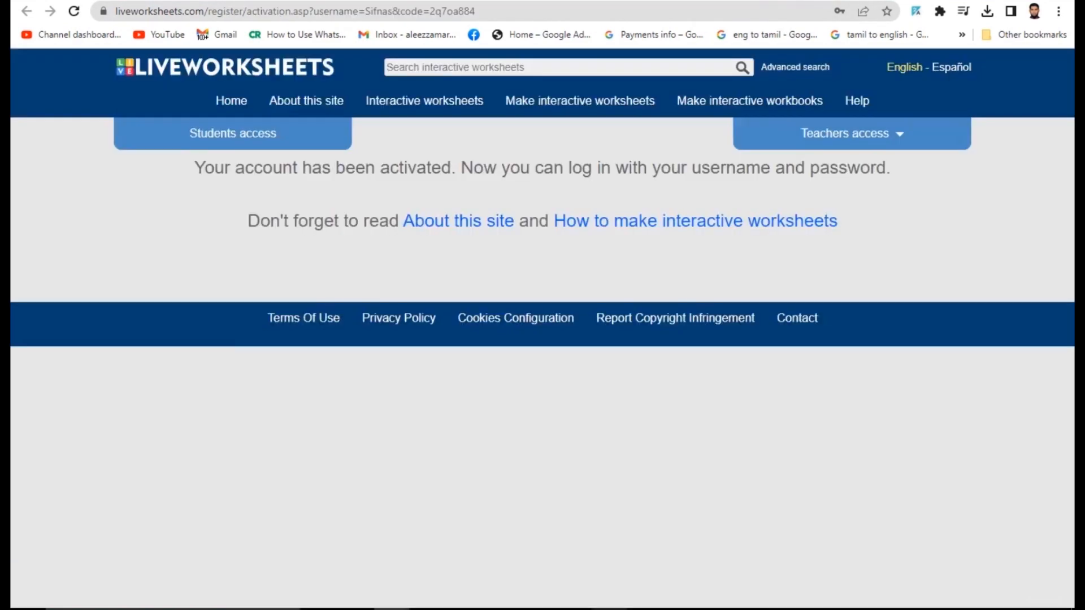
- Browse the English worksheets listing, highlighting its heading and the Language: English line
left_click(411, 104)
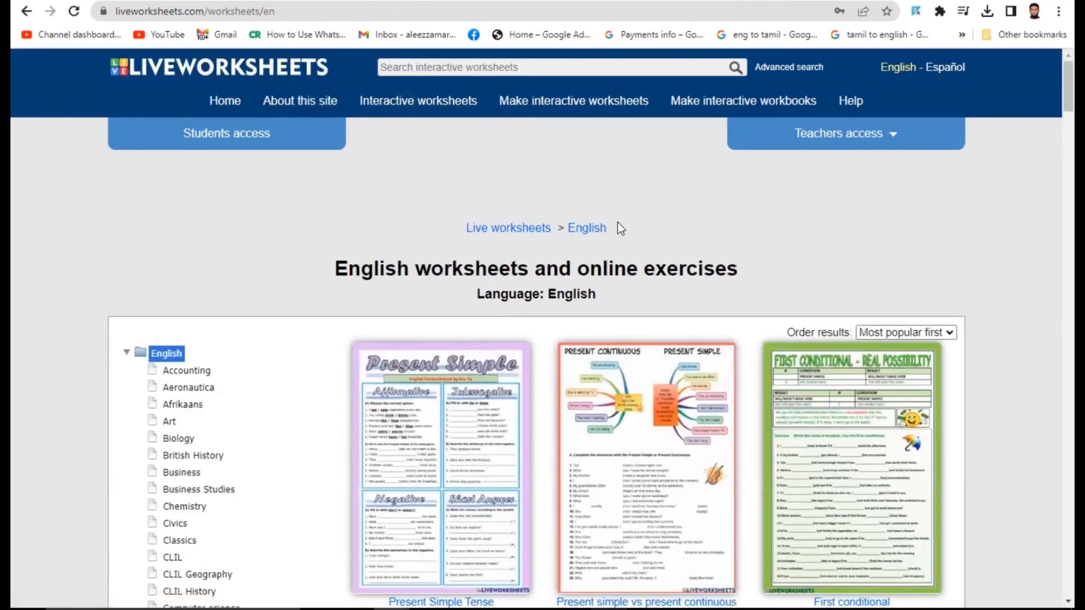
scroll(619, 226, "down", 5)
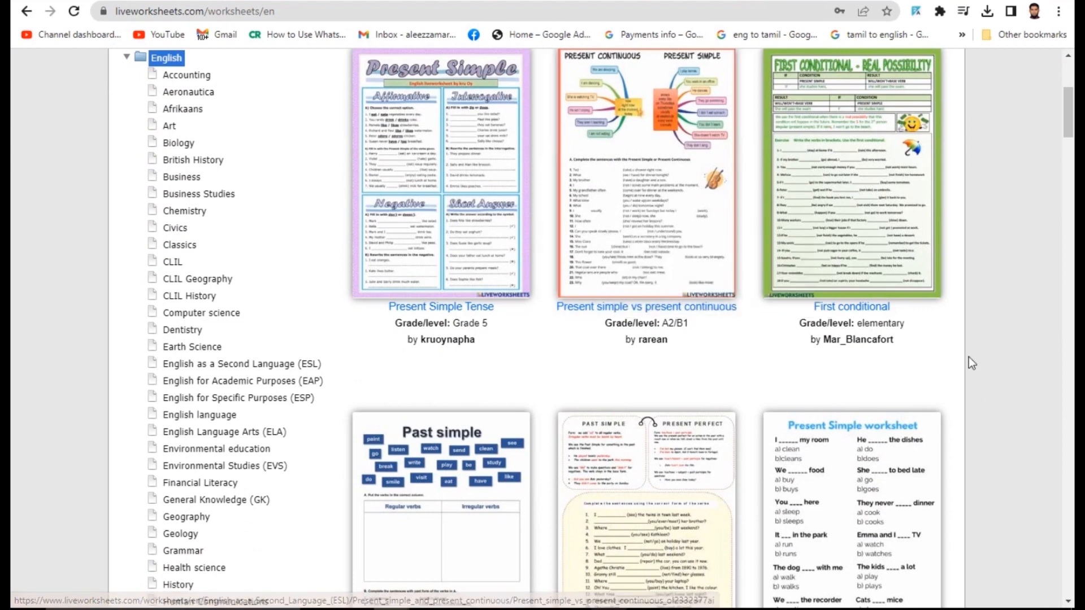
scroll(1009, 378, "down", 3)
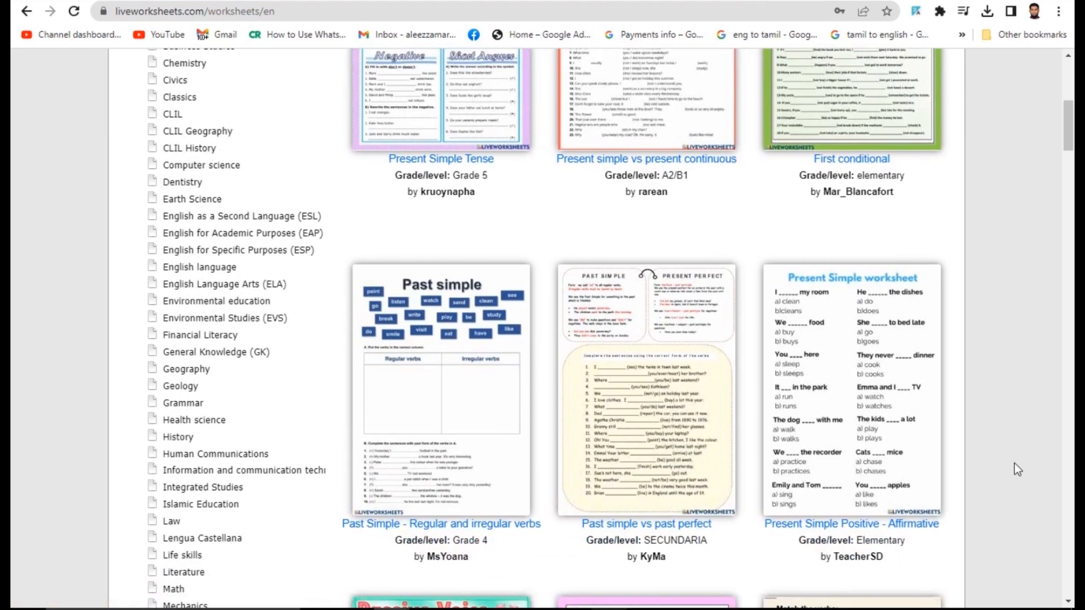
scroll(1016, 492, "up", 7)
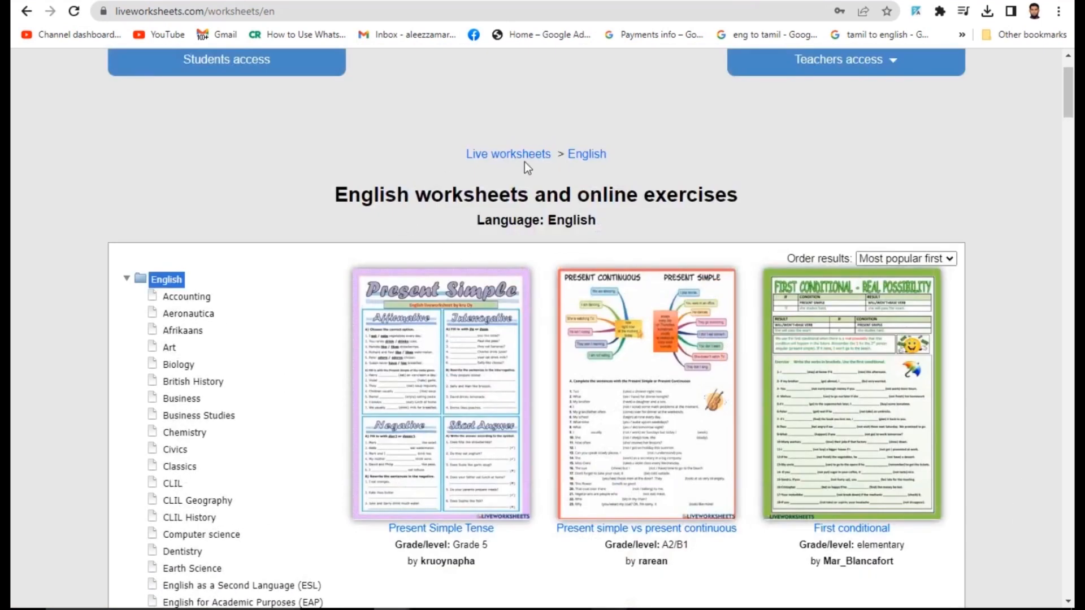
left_click_drag(341, 187, 751, 202)
left_click_drag(482, 221, 636, 219)
left_click(680, 220)
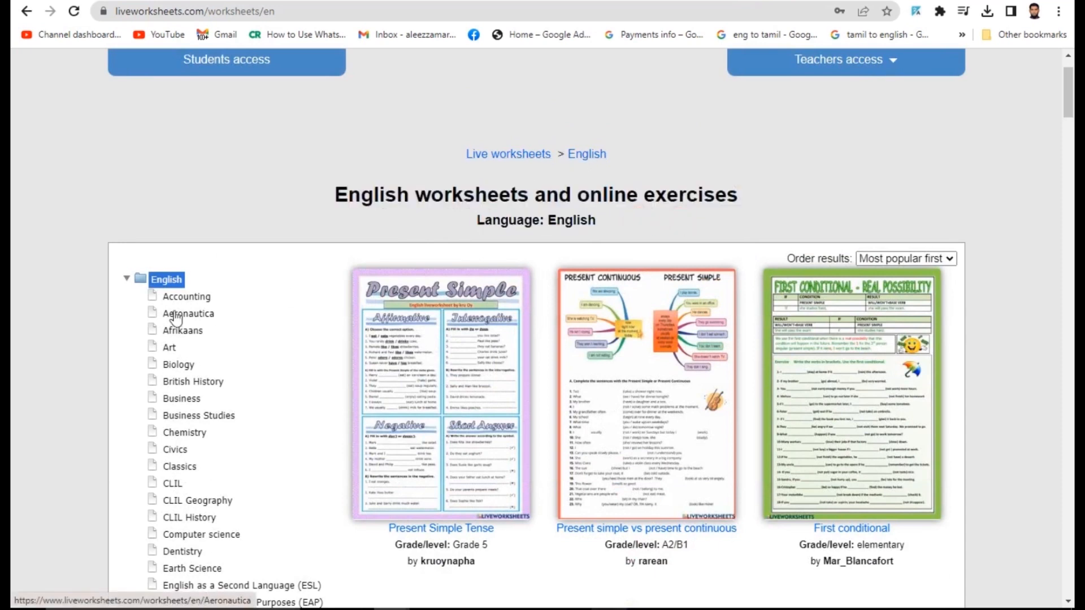
- Expand the worksheet language list and open the Tamil worksheets listing, scrolling through it
left_click(128, 279)
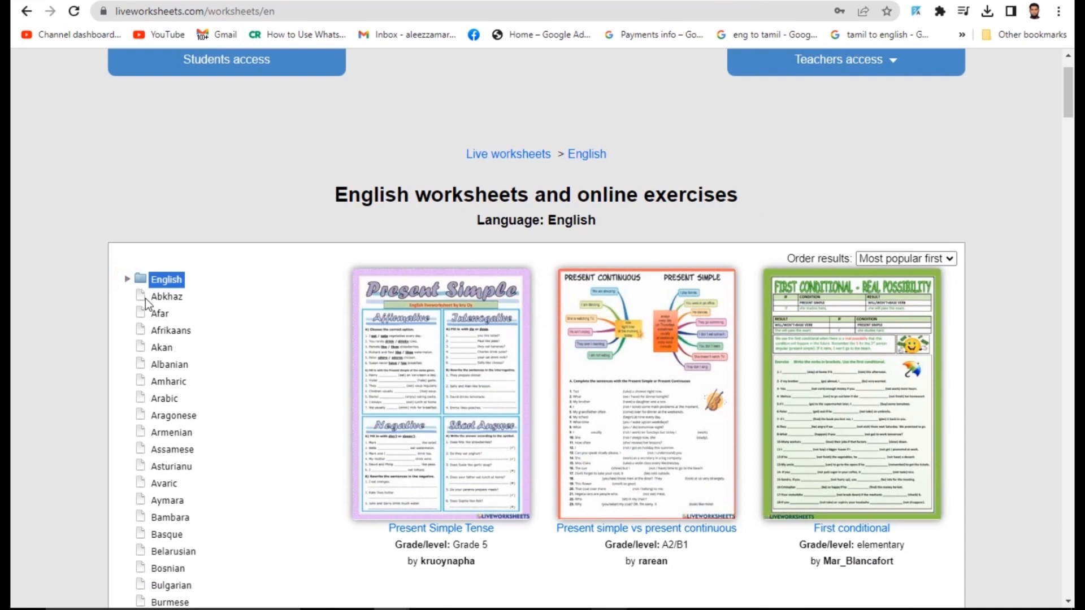
scroll(165, 427, "down", 1)
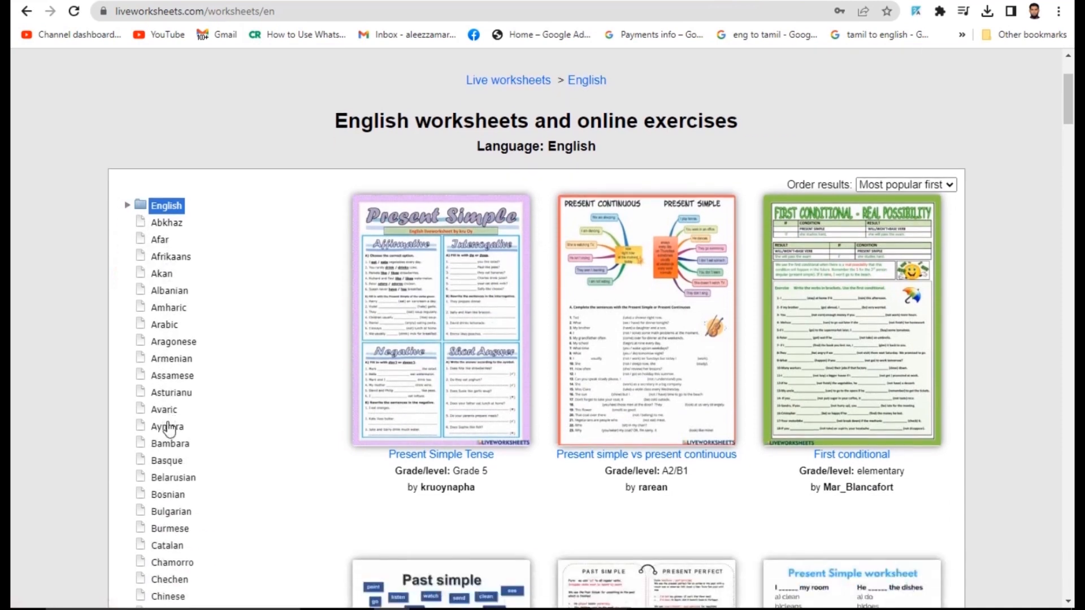
scroll(167, 428, "down", 10)
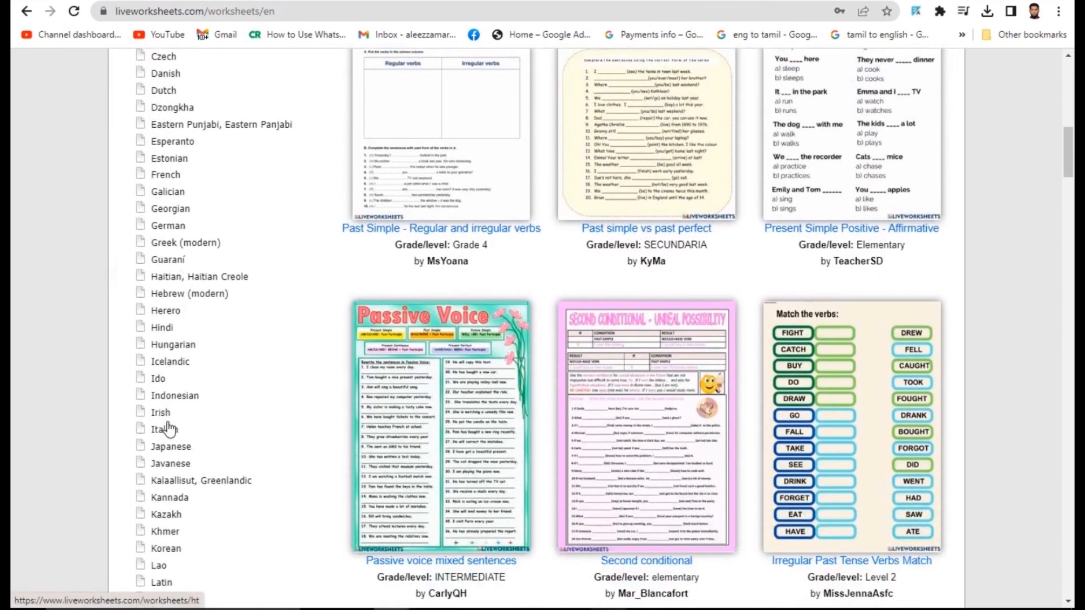
scroll(164, 395, "down", 3)
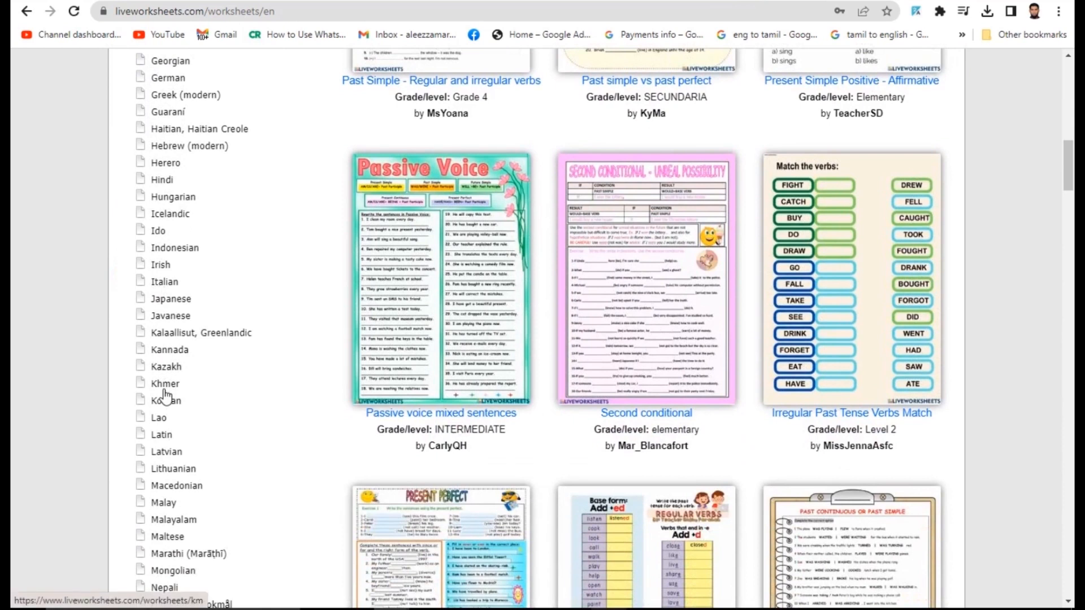
scroll(165, 394, "down", 5)
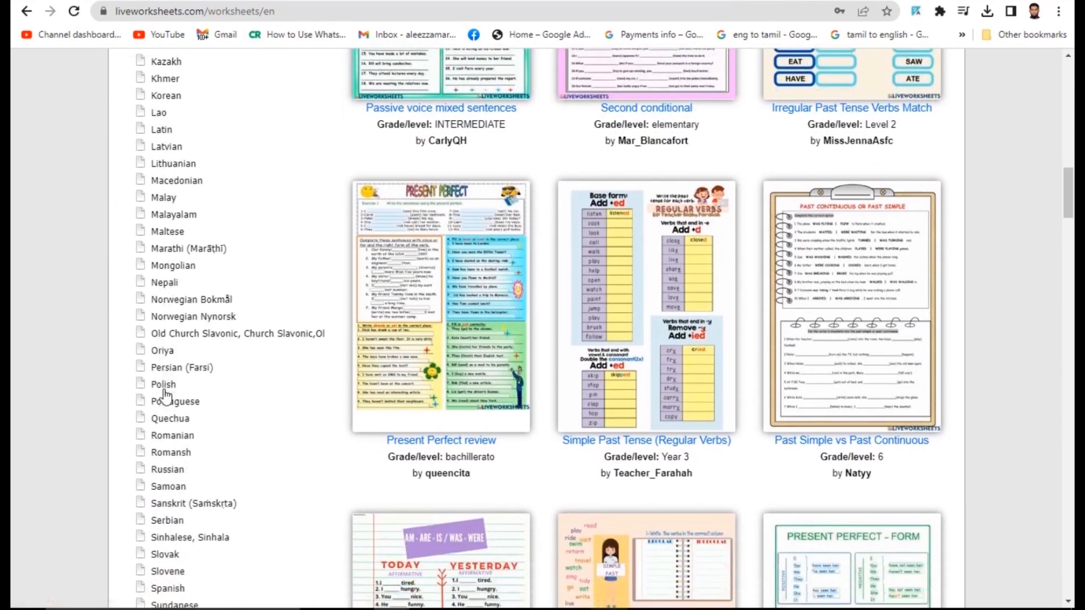
scroll(164, 396, "down", 4)
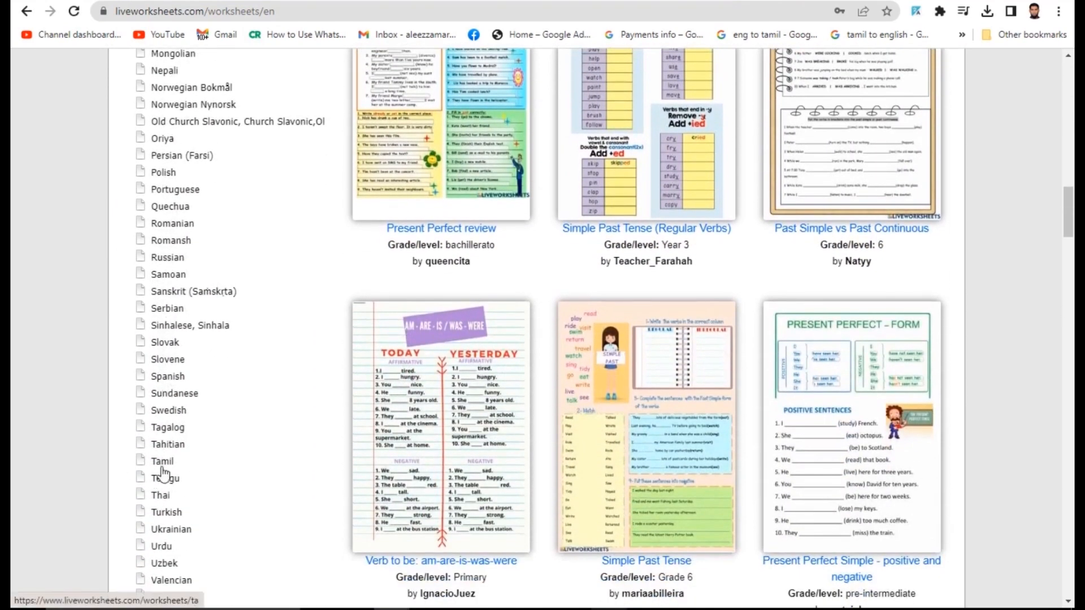
double_click(162, 467)
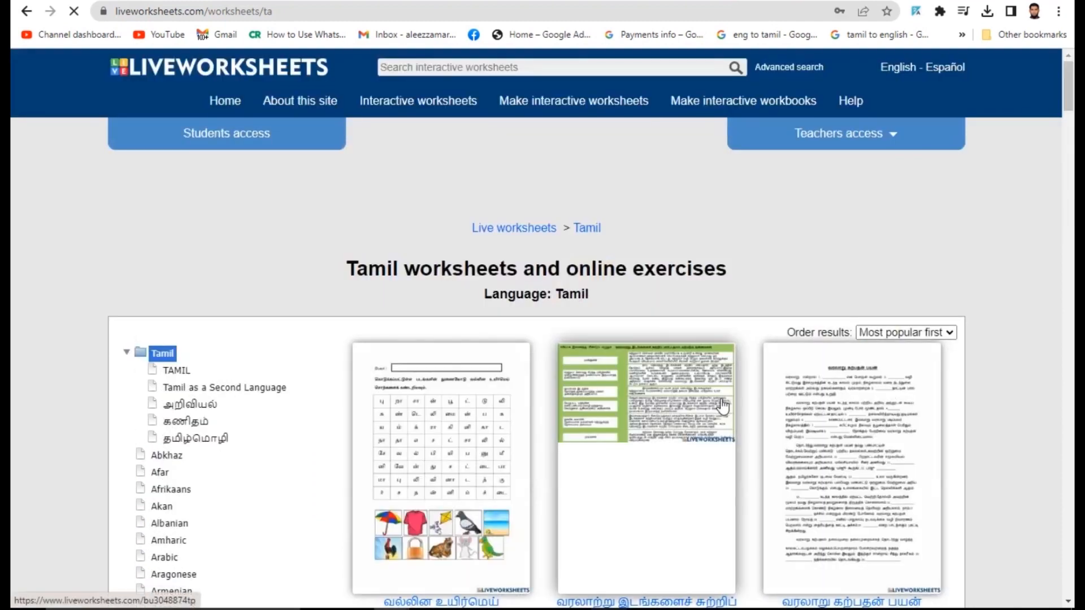
scroll(667, 400, "down", 8)
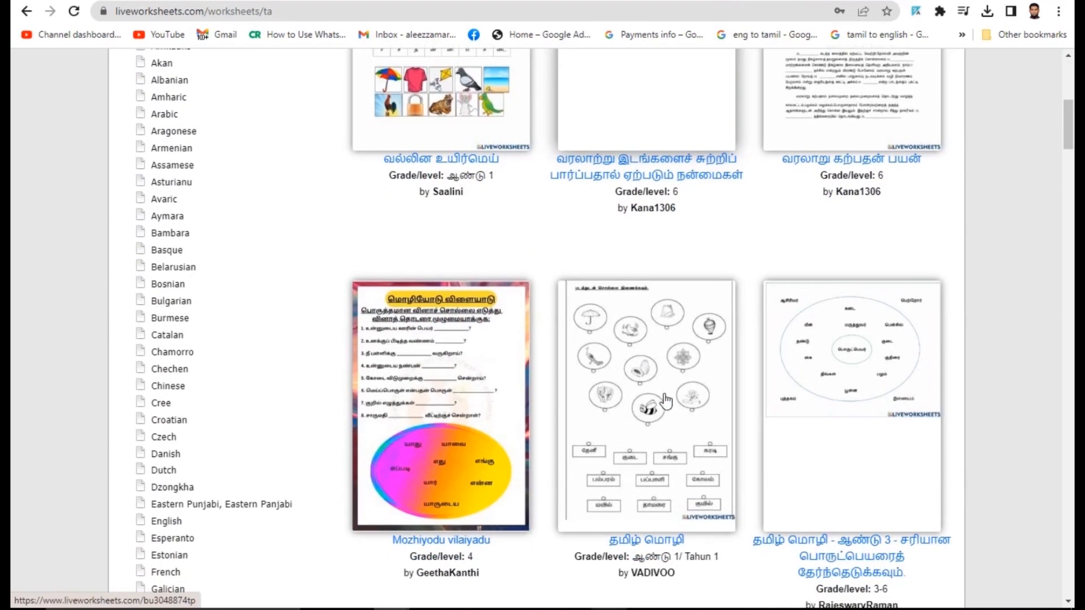
scroll(825, 375, "down", 8)
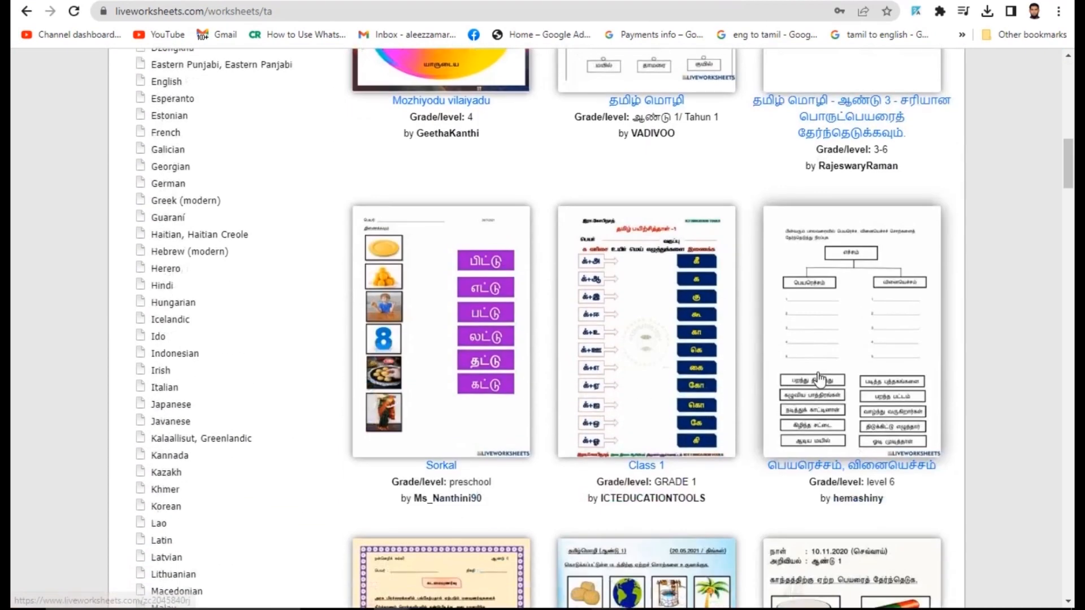
scroll(520, 358, "down", 7)
scroll(518, 366, "down", 4)
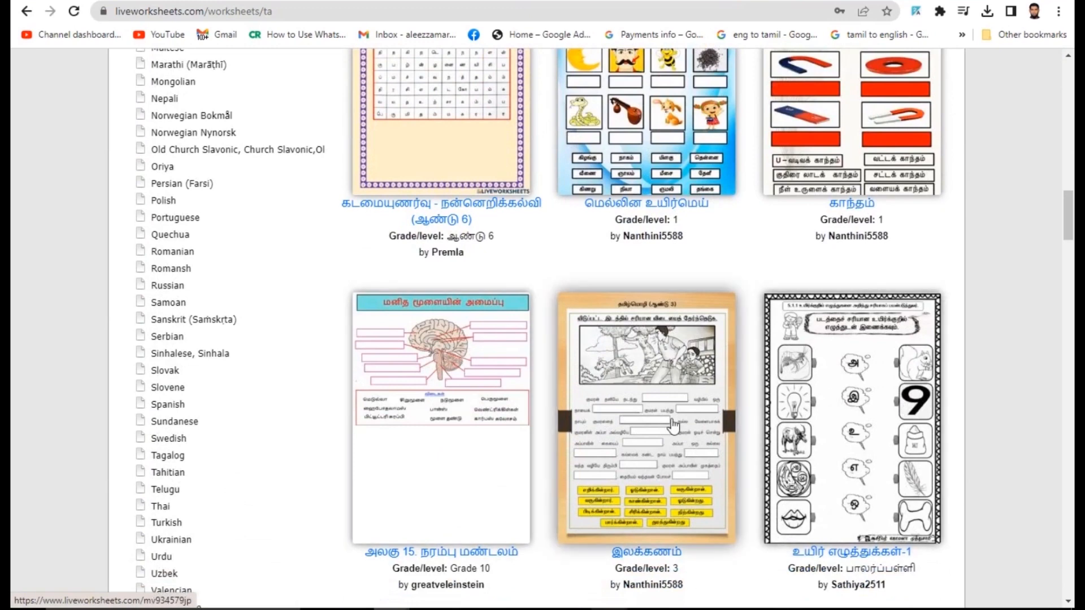
scroll(672, 427, "down", 8)
scroll(783, 365, "down", 8)
left_click_drag(1069, 293, 1069, 79)
scroll(520, 375, "down", 3)
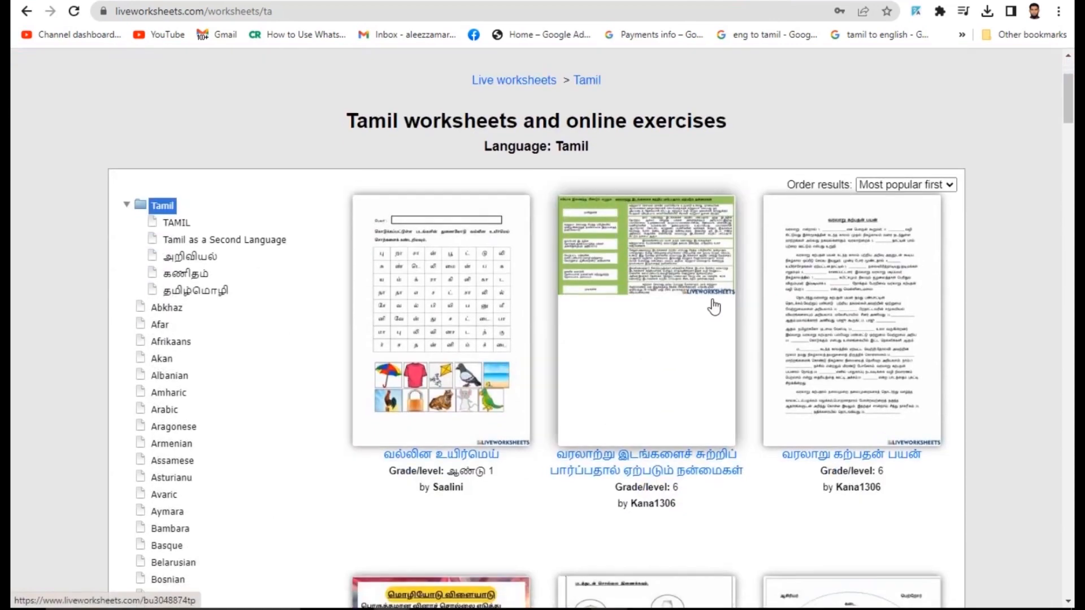
- Open the first Tamil word-search worksheet and mark the றா, சா, ன் grid cells as a word
left_click(484, 303)
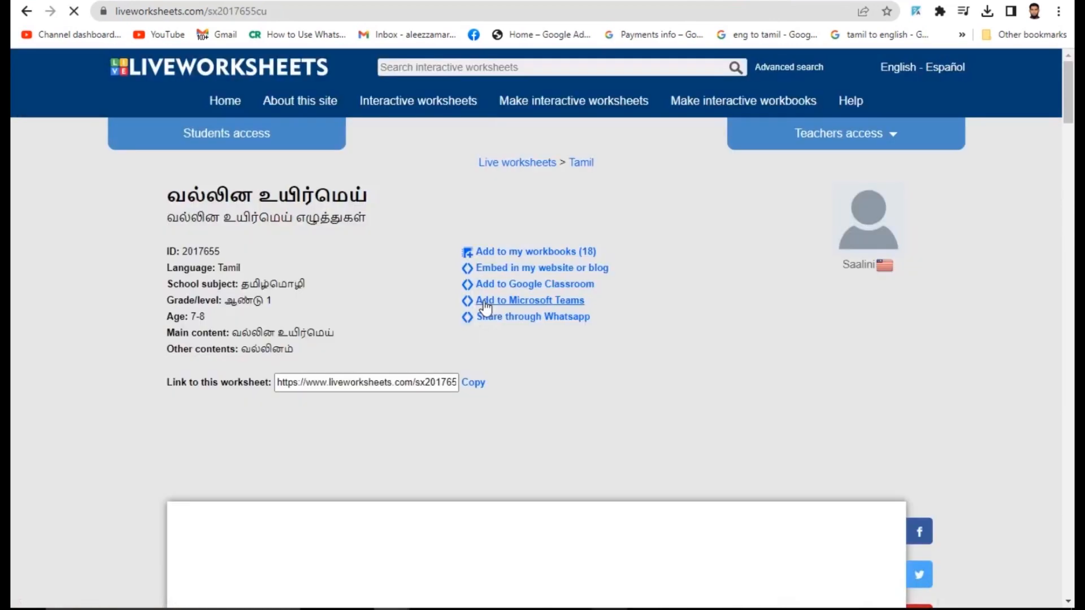
scroll(796, 371, "down", 5)
left_click_drag(361, 450, 491, 453)
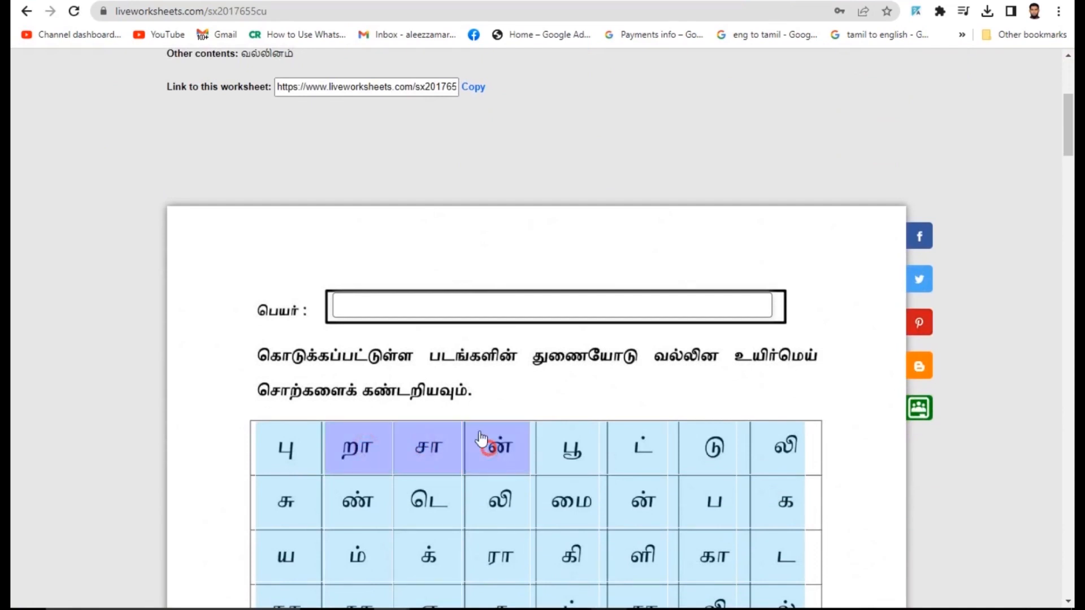
left_click(412, 310)
scroll(404, 323, "down", 10)
scroll(394, 353, "down", 9)
scroll(741, 368, "up", 20)
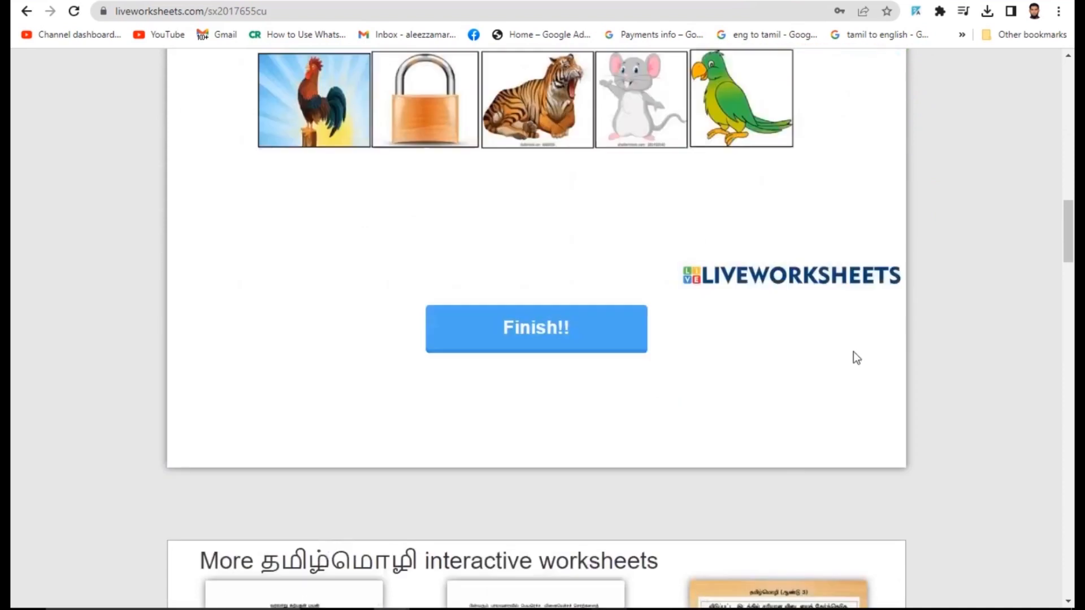
scroll(711, 304, "up", 1)
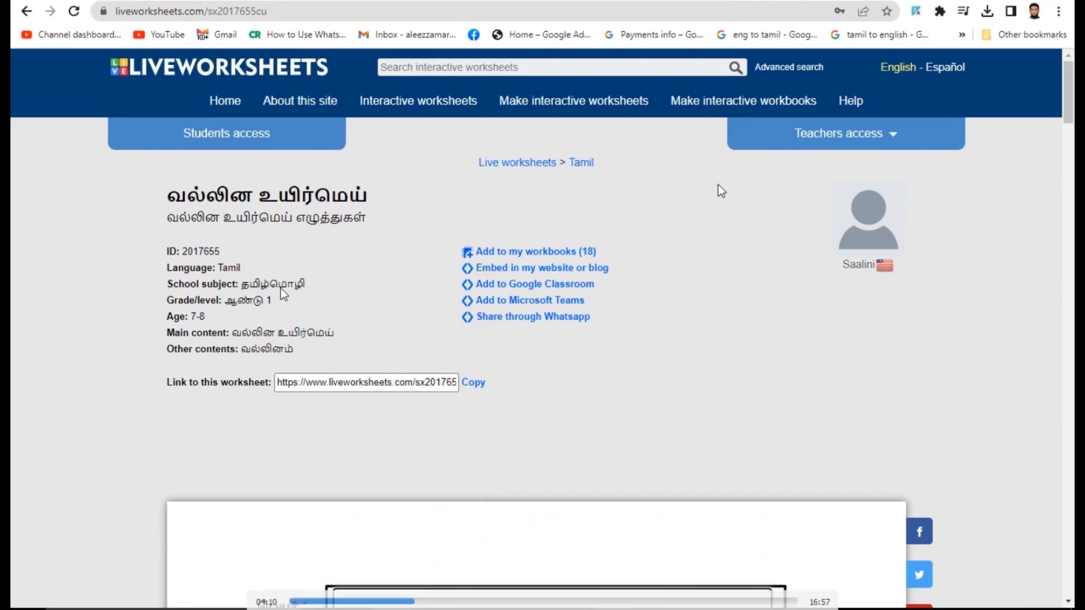
- Start a new interactive worksheet and log in as a teacher, passing reCAPTCHA after one failed attempt
left_click(576, 109)
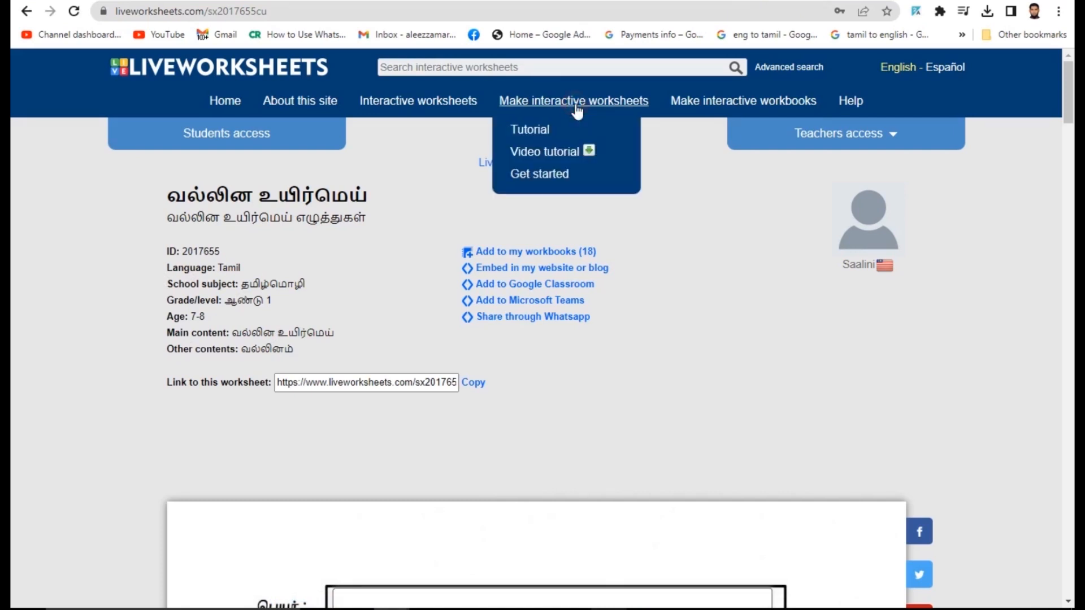
left_click(680, 103)
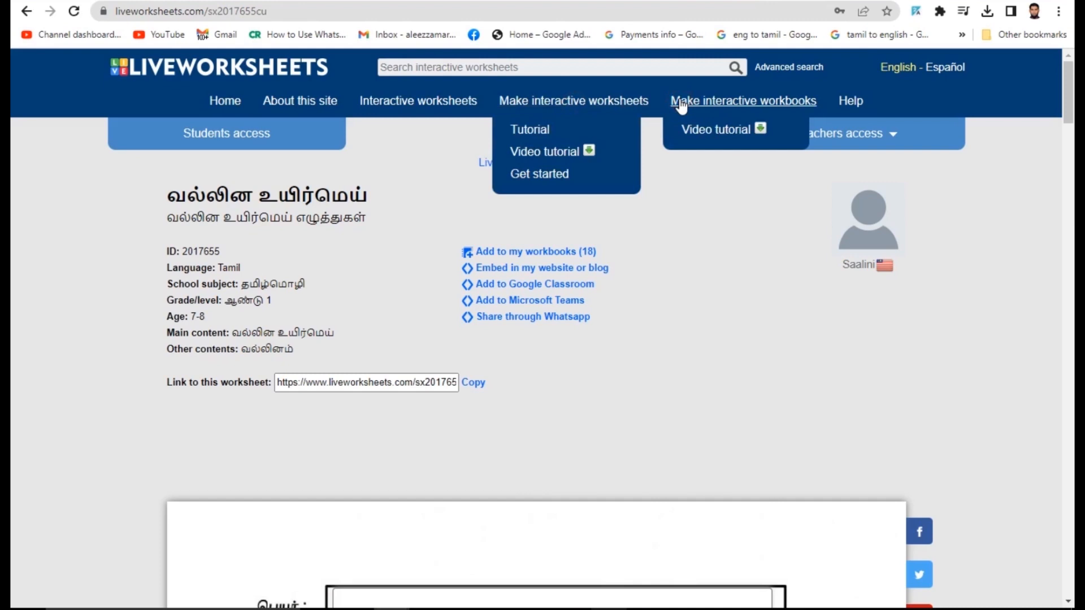
left_click(529, 171)
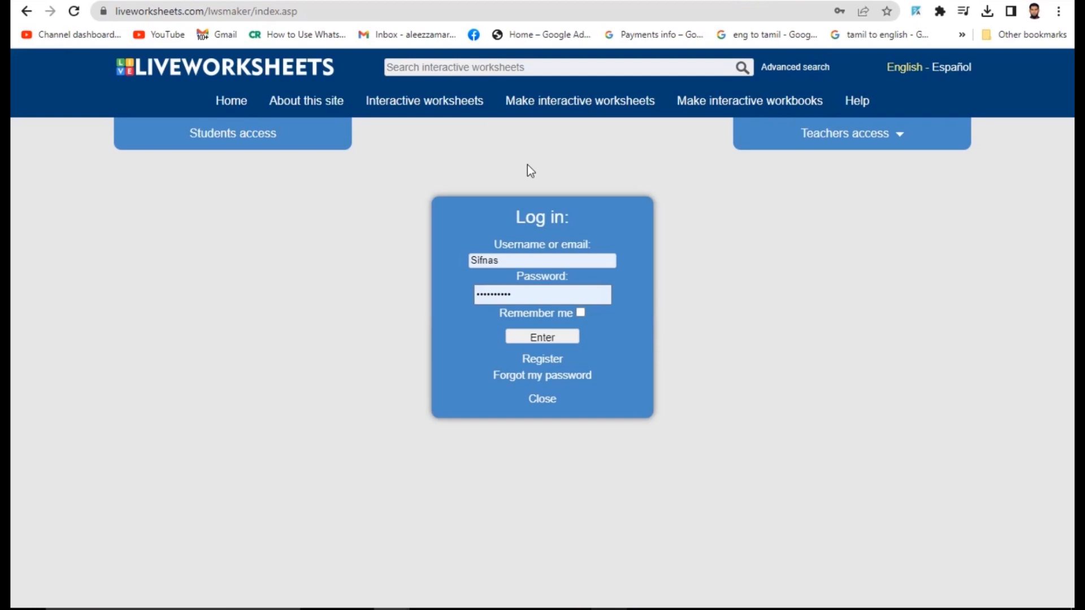
left_click(544, 342)
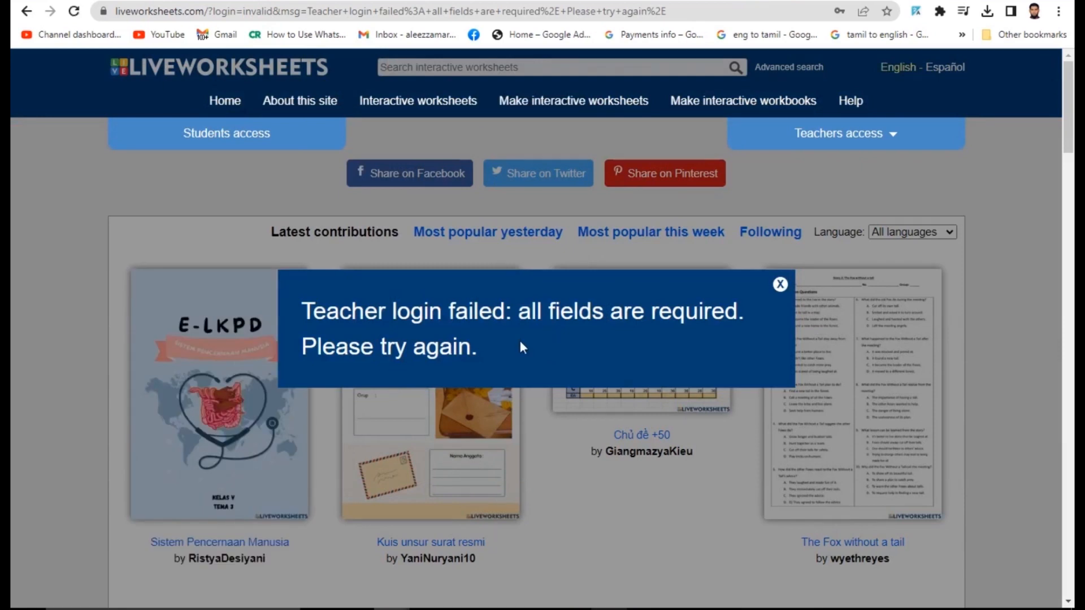
left_click(781, 286)
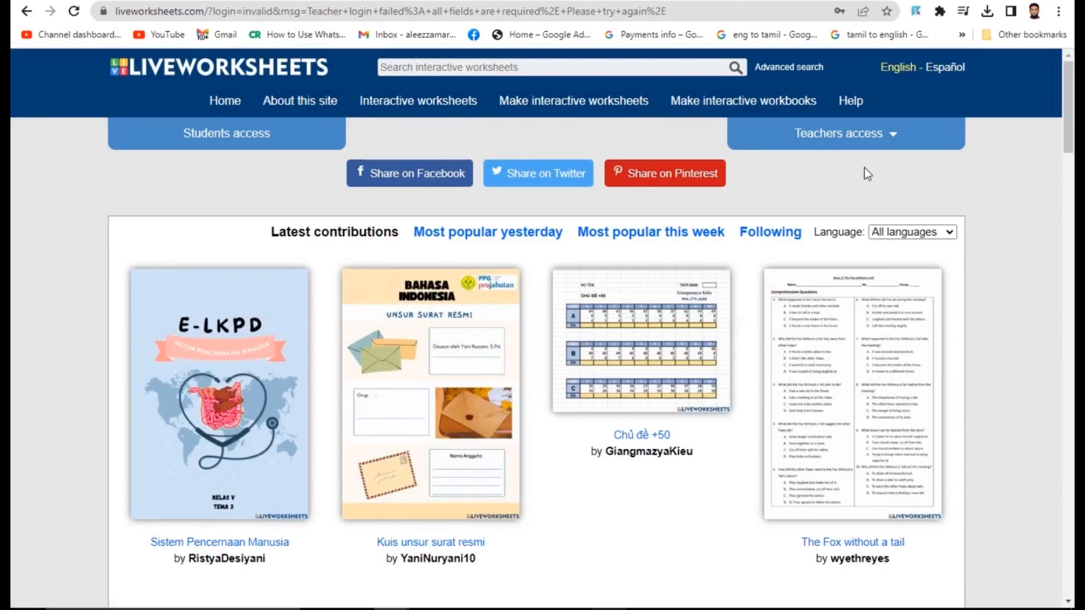
left_click(853, 133)
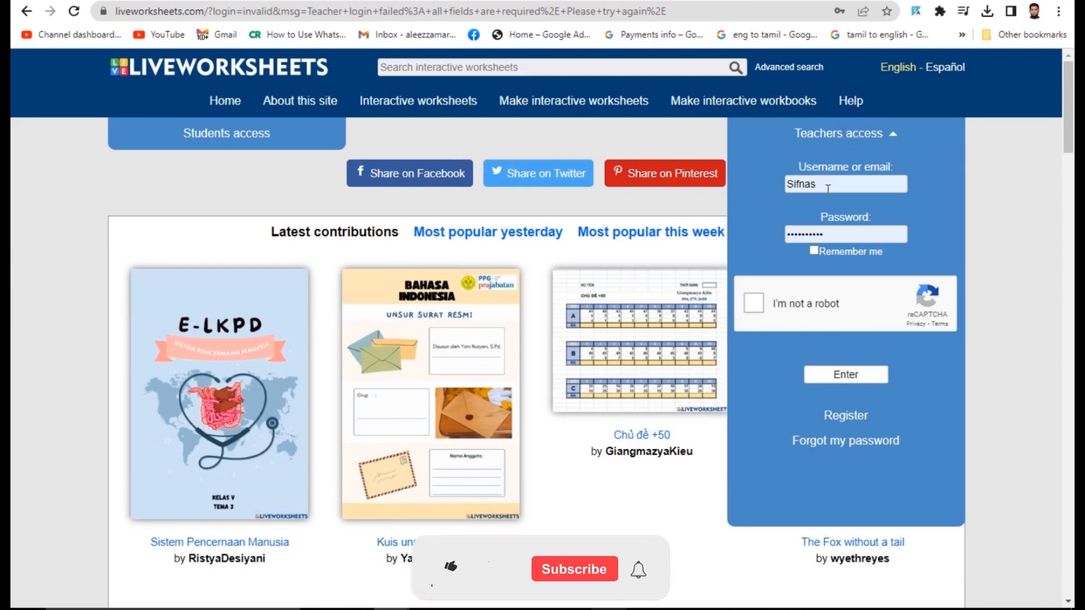
left_click(755, 304)
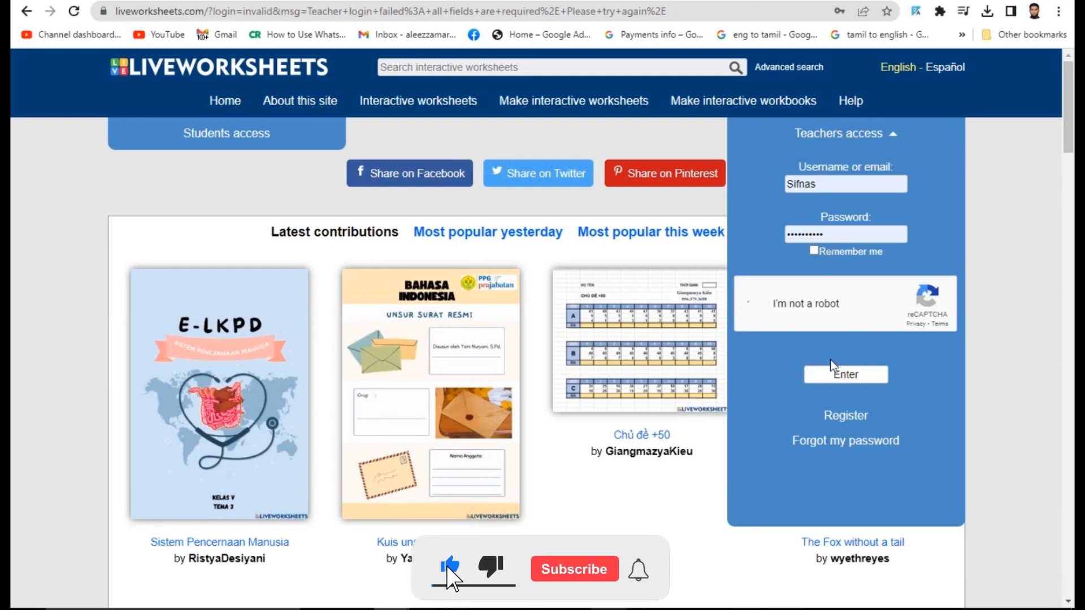
left_click(849, 375)
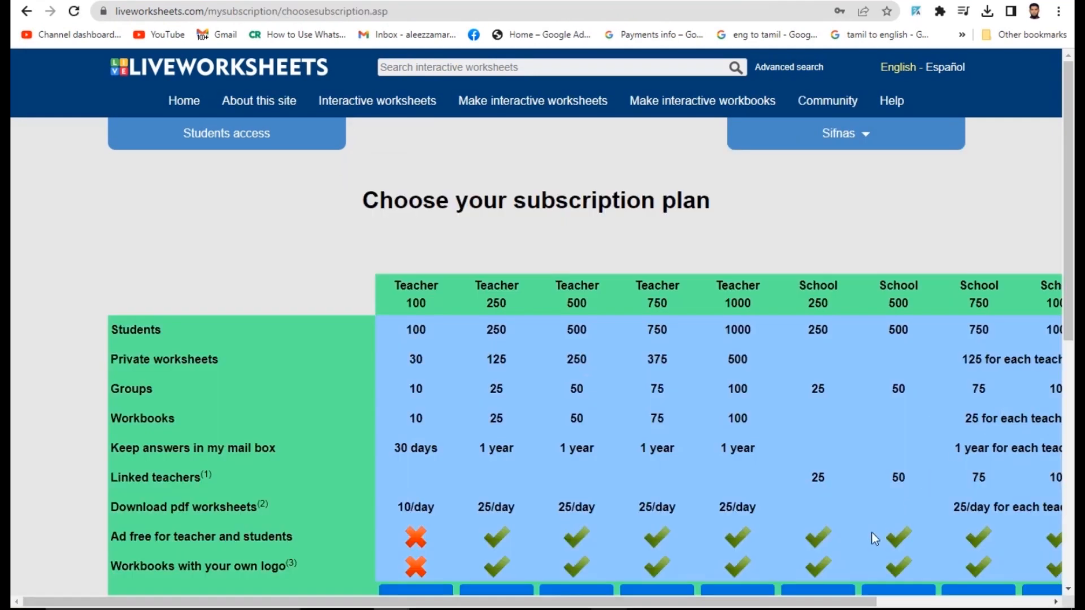
- Pick the free Teacher100 subscription plan, then show the Make interactive worksheets options
scroll(864, 533, "down", 5)
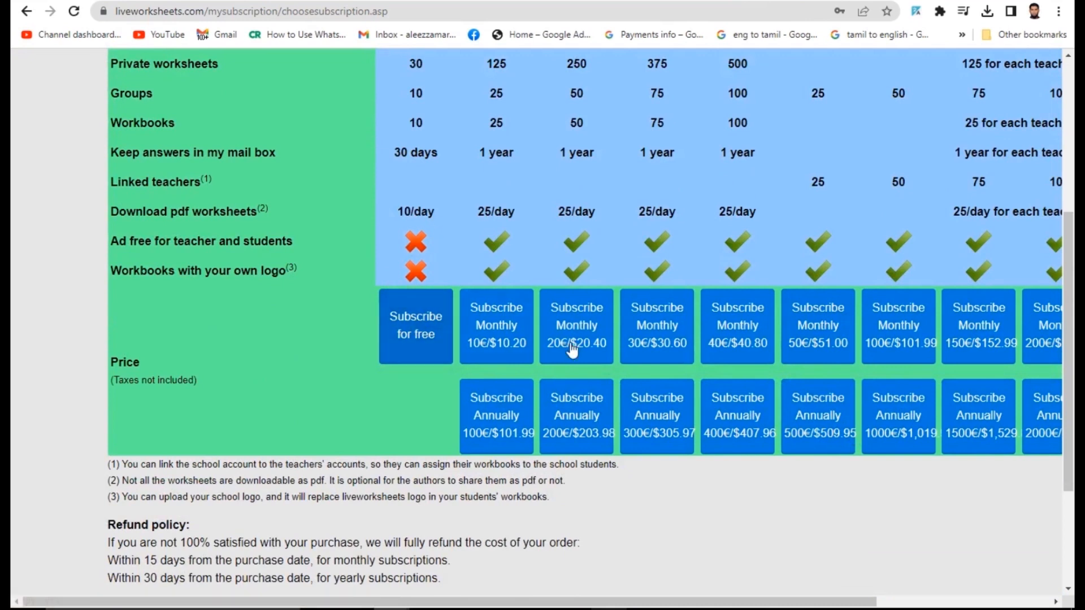
left_click_drag(866, 603, 910, 592)
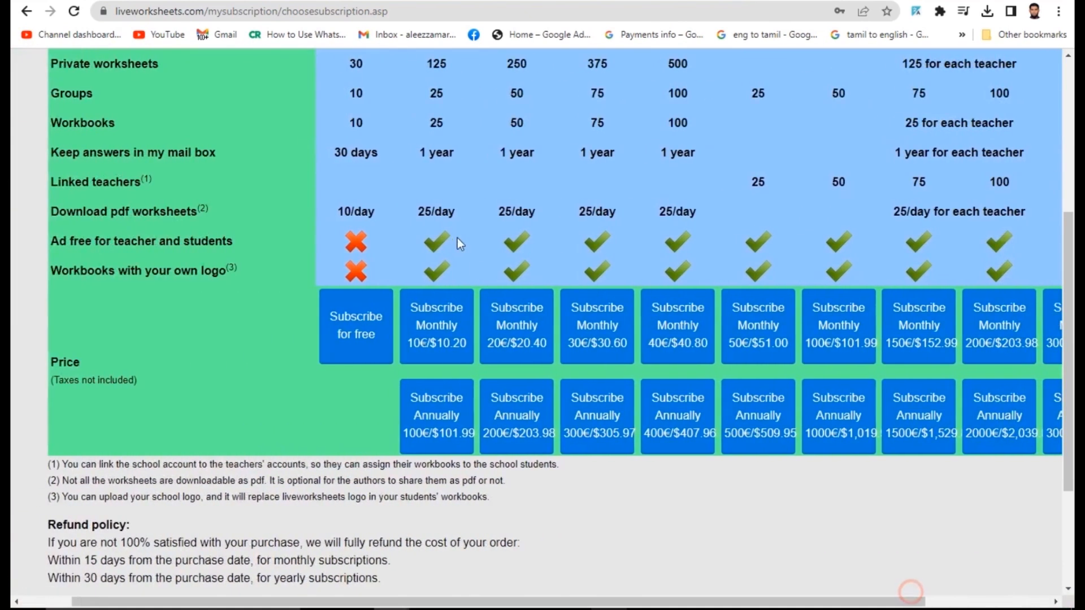
scroll(457, 238, "up", 5)
scroll(386, 406, "down", 3)
left_click(356, 479)
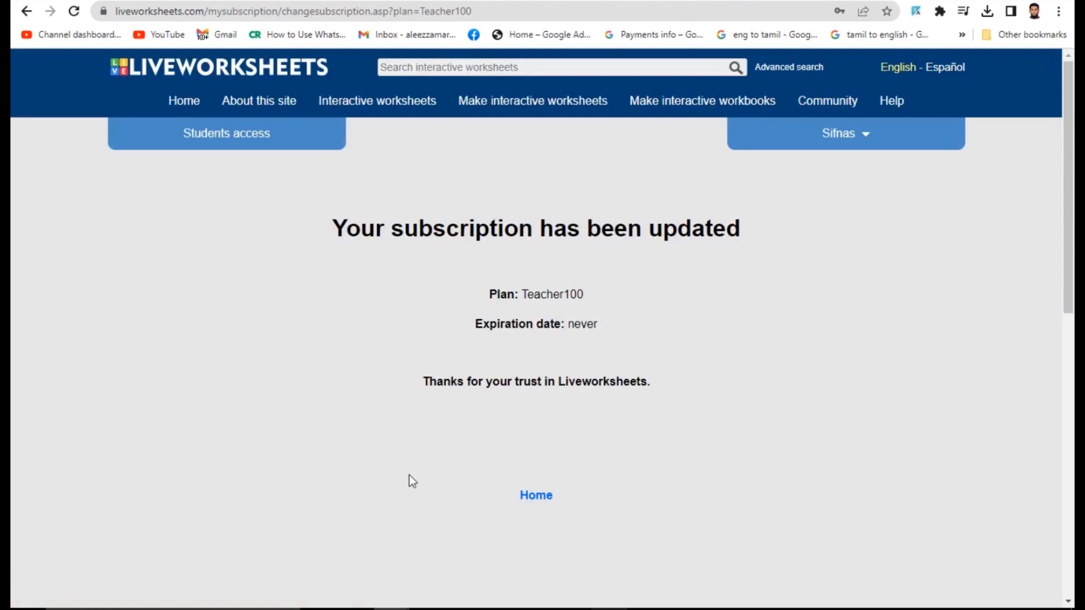
left_click(586, 324)
left_click(545, 105)
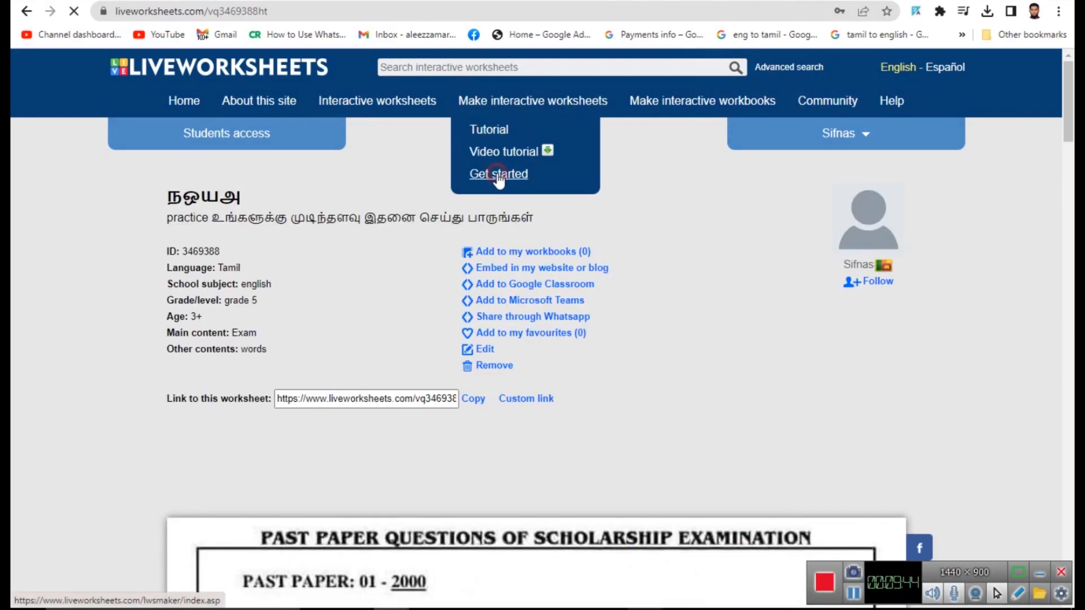
- Open the Step 1 upload page and check the Teacher100 subscription line and accepted file formats
left_click(497, 175)
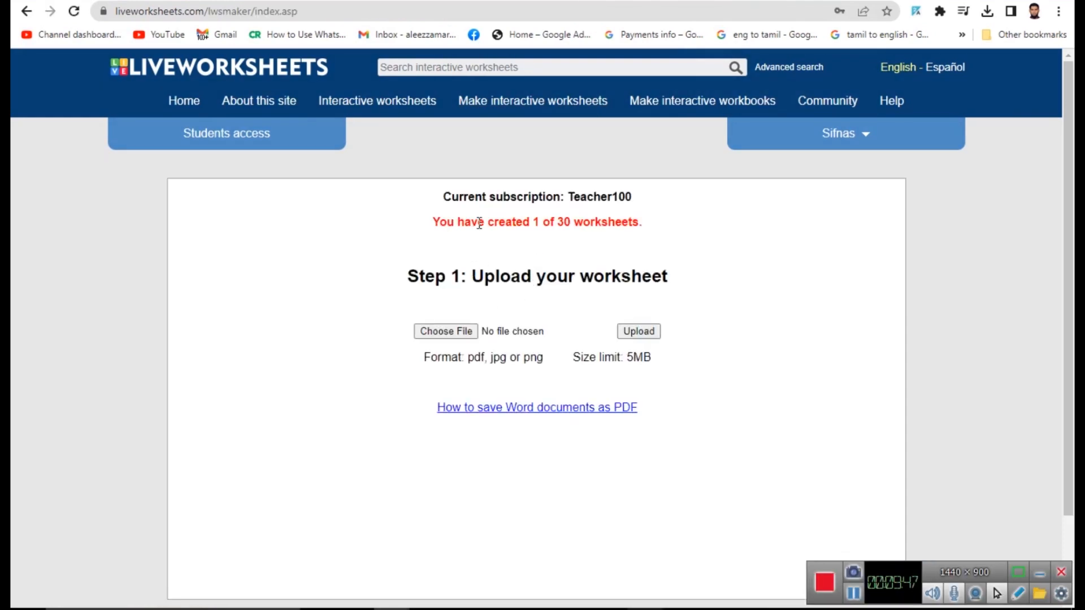
left_click_drag(443, 198, 533, 196)
left_click_drag(650, 199, 443, 199)
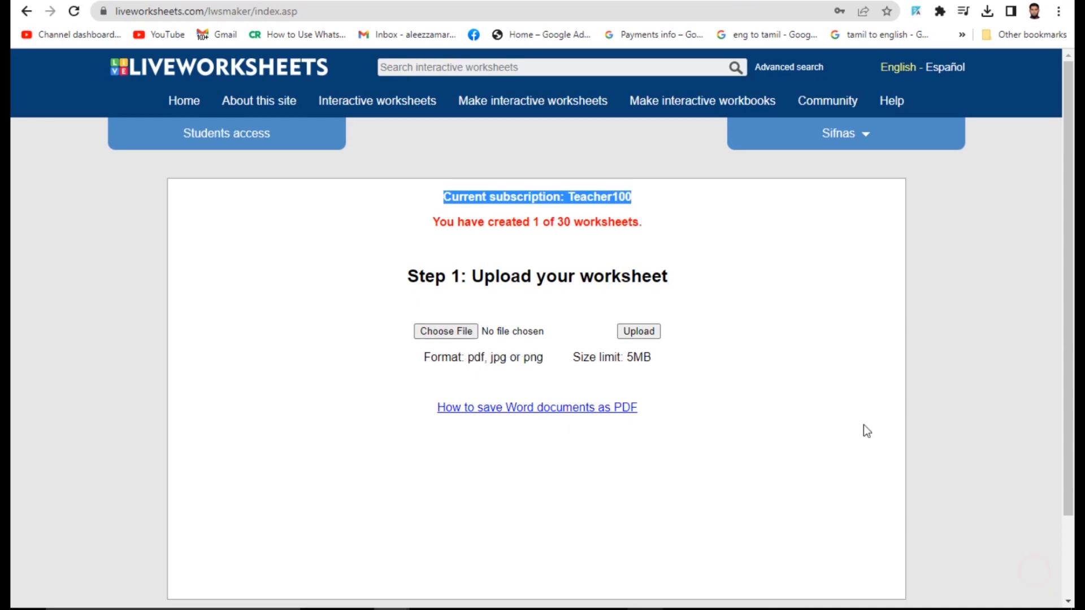
left_click(538, 293)
left_click_drag(473, 357, 514, 355)
left_click(595, 375)
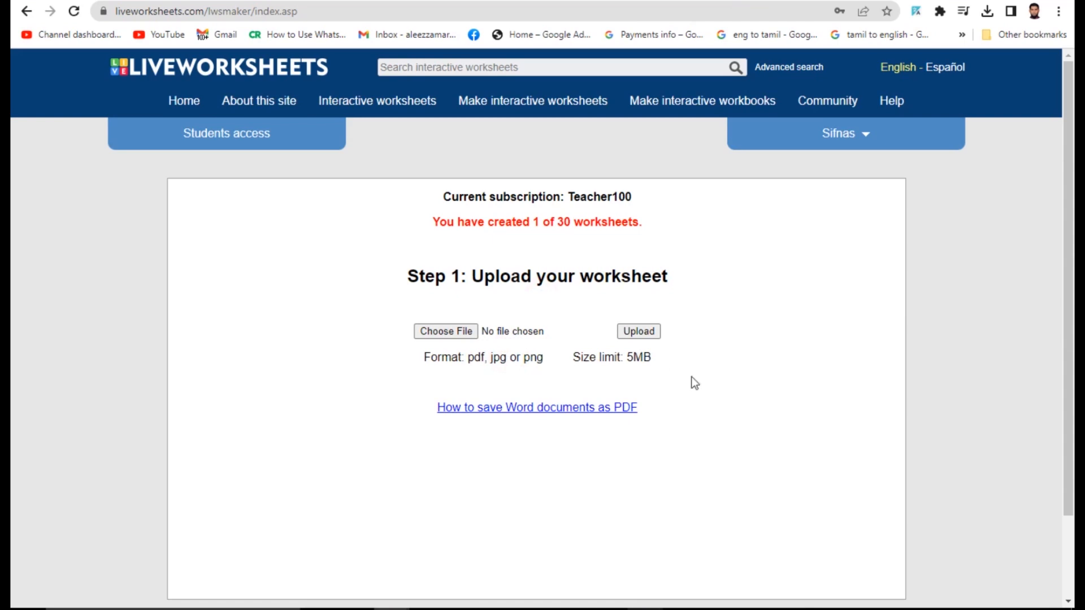
- Choose Doc1.pdf from the inbam folder as the worksheet file to upload
left_click(468, 333)
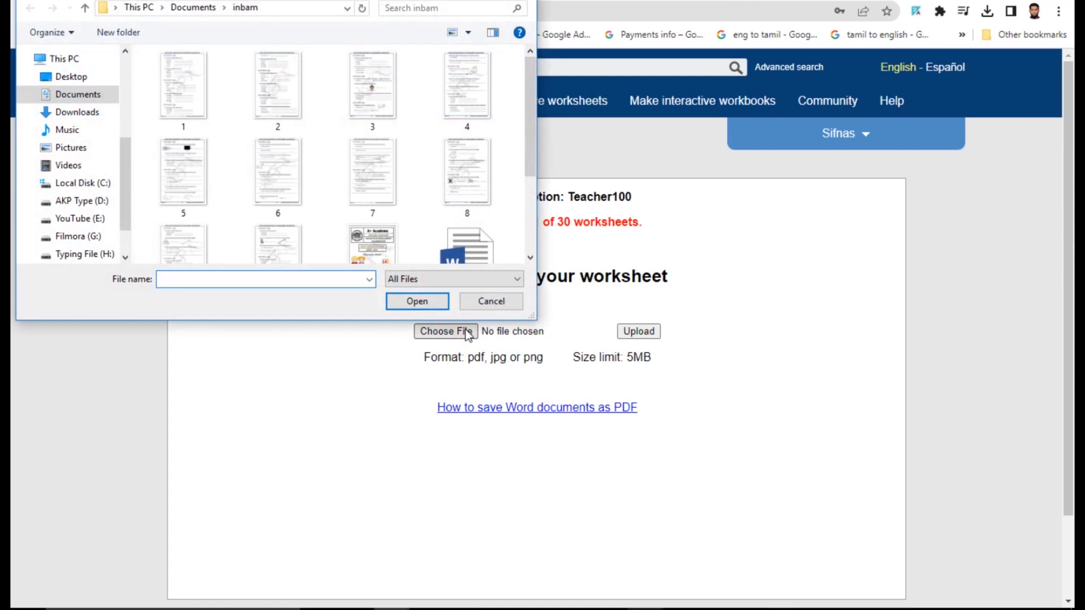
scroll(275, 137, "down", 3)
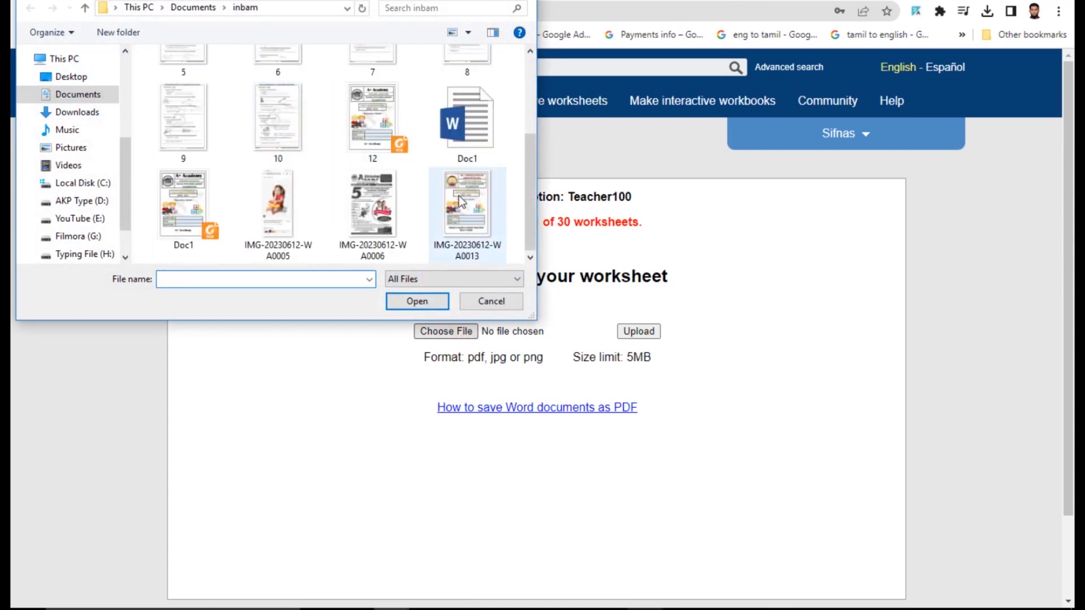
scroll(459, 196, "up", 2)
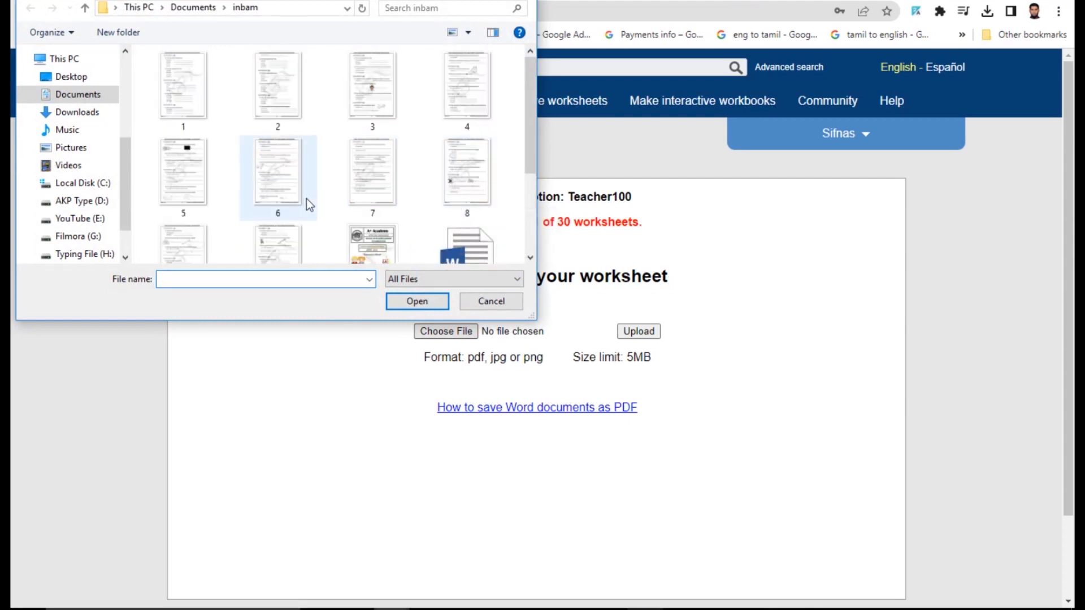
scroll(307, 199, "down", 1)
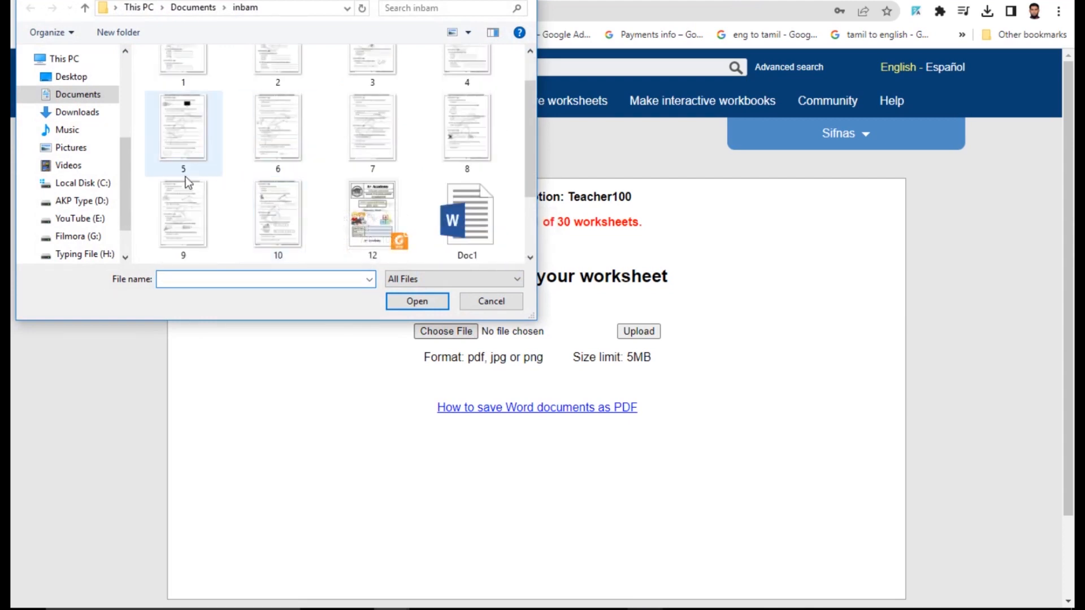
left_click(277, 121)
scroll(226, 130, "up", 1)
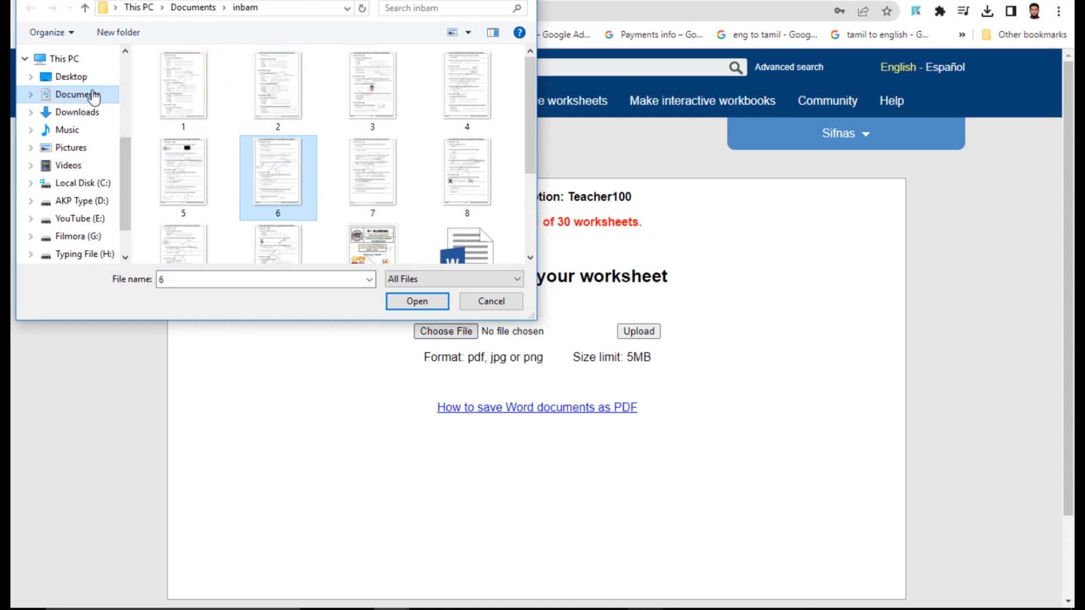
scroll(250, 260, "down", 2)
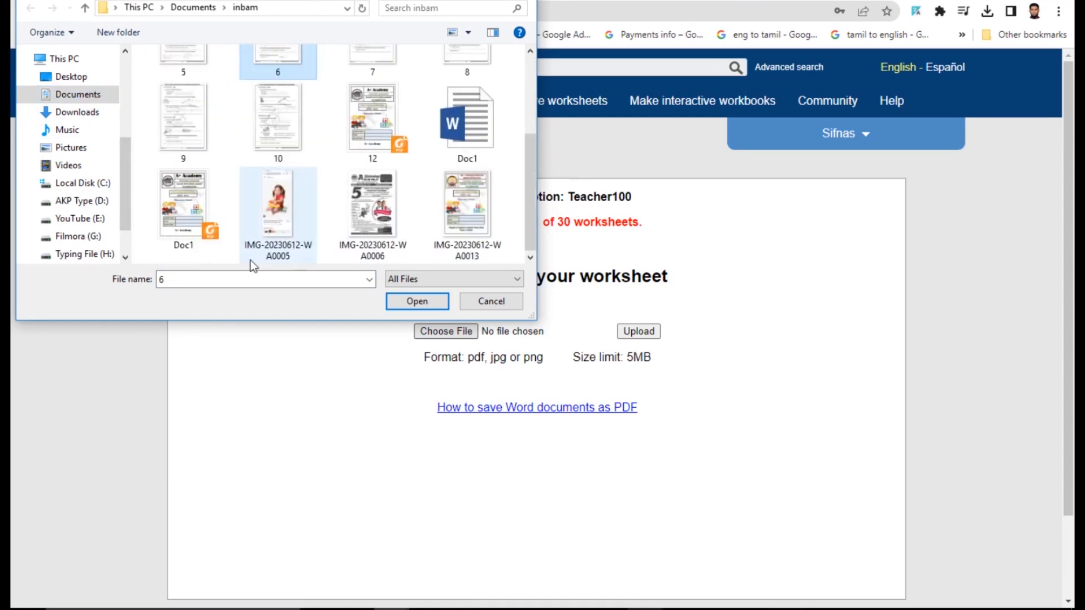
left_click(186, 206)
left_click(417, 301)
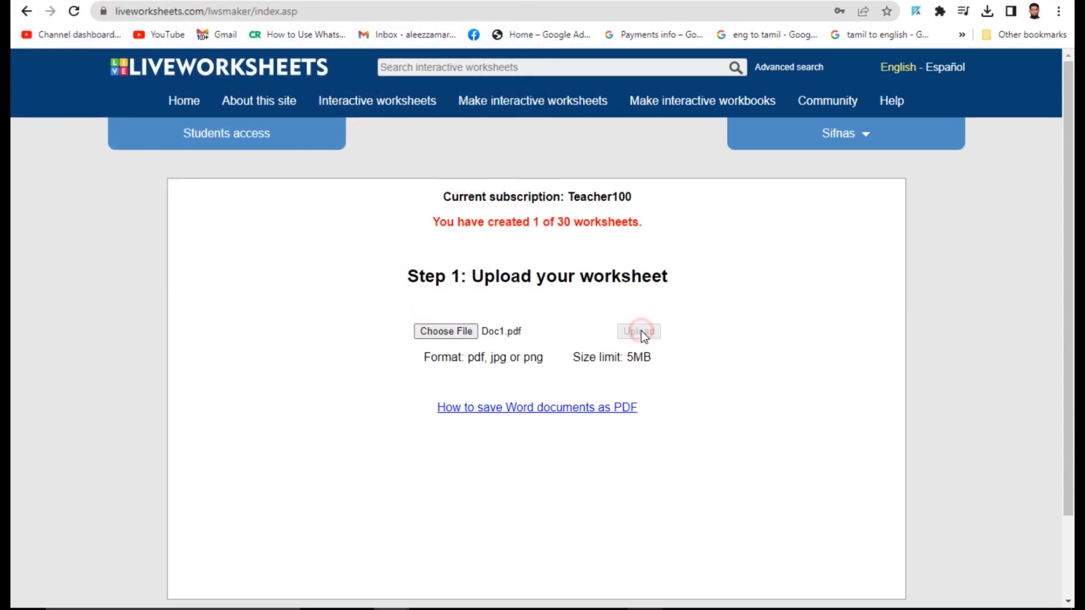
- Draw answer boxes over the Student's Name, Grade and School's Name cells of the uploaded worksheet
scroll(502, 230, "down", 6)
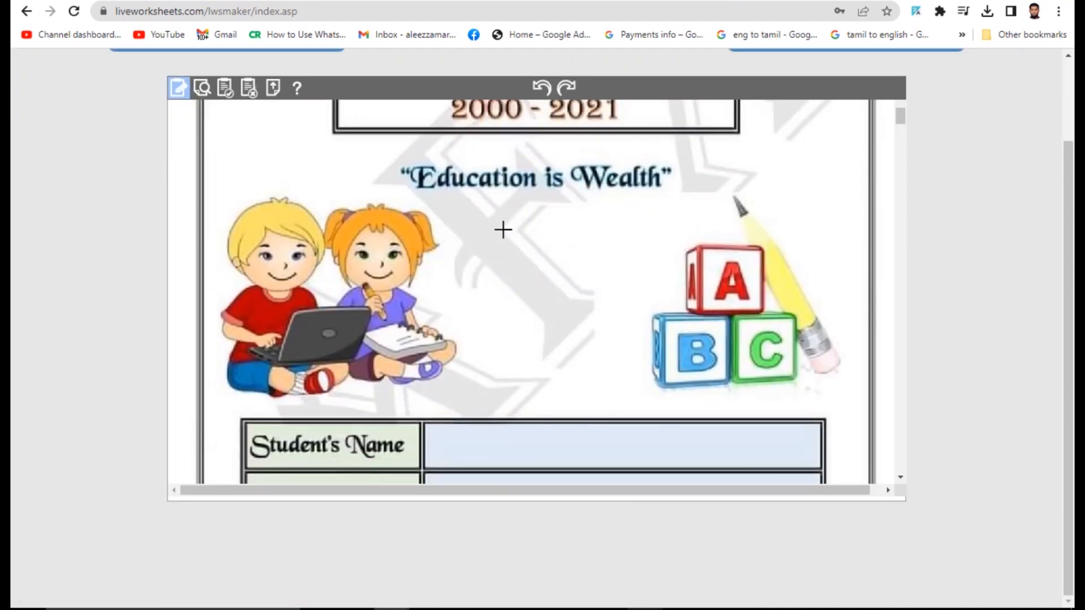
scroll(503, 230, "up", 5)
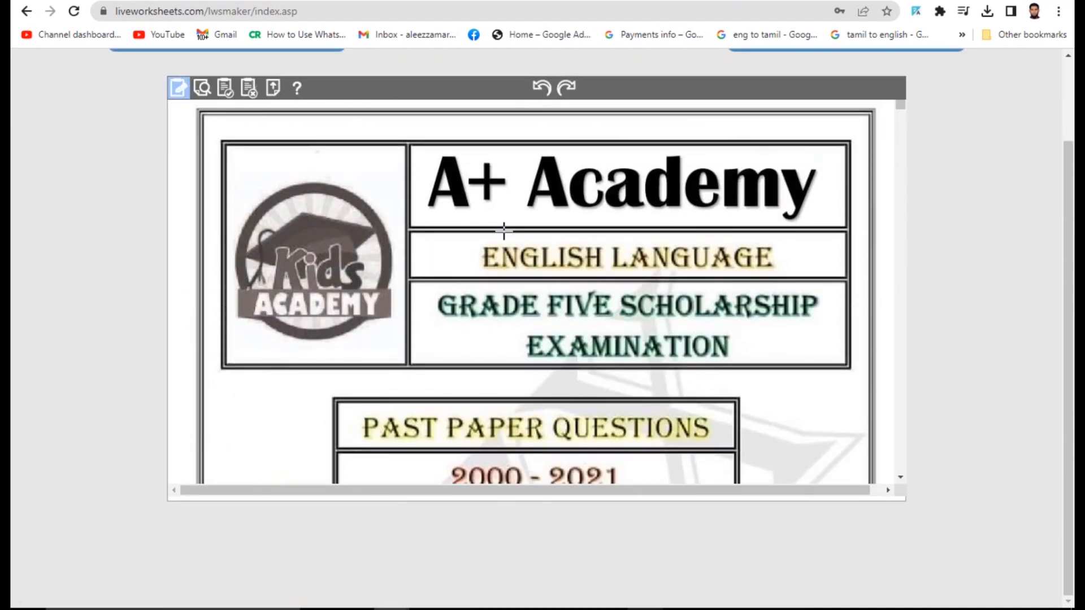
scroll(504, 230, "down", 8)
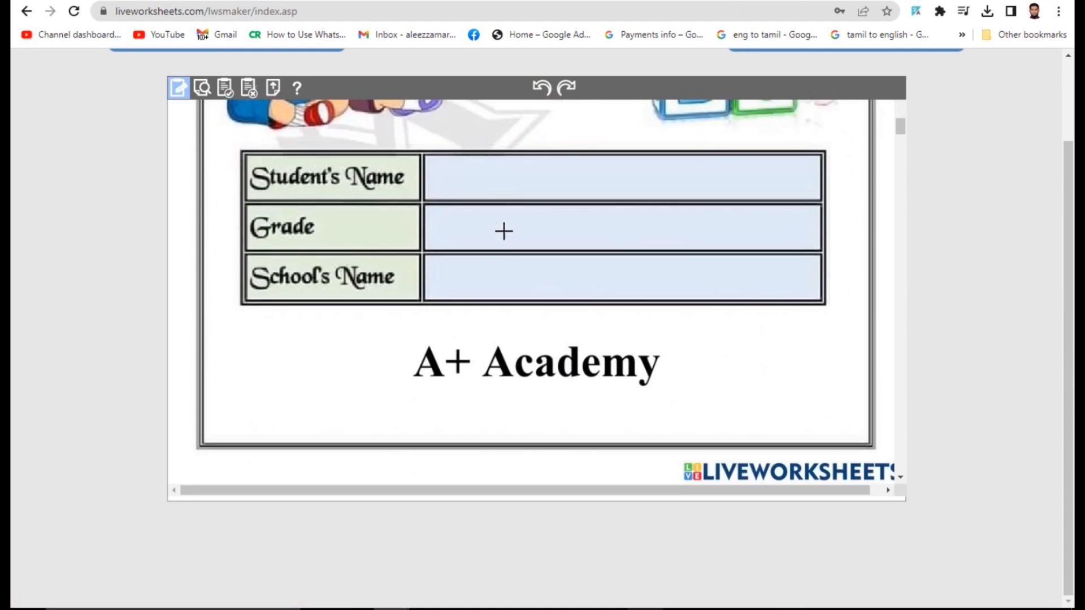
scroll(503, 231, "down", 1)
scroll(504, 231, "up", 3)
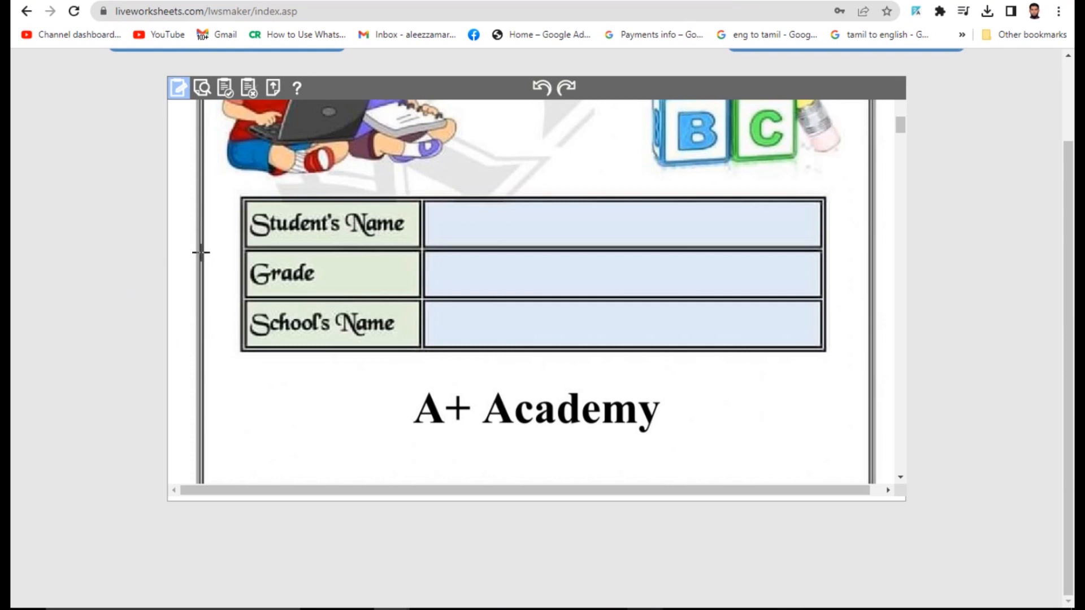
left_click_drag(428, 204, 817, 246)
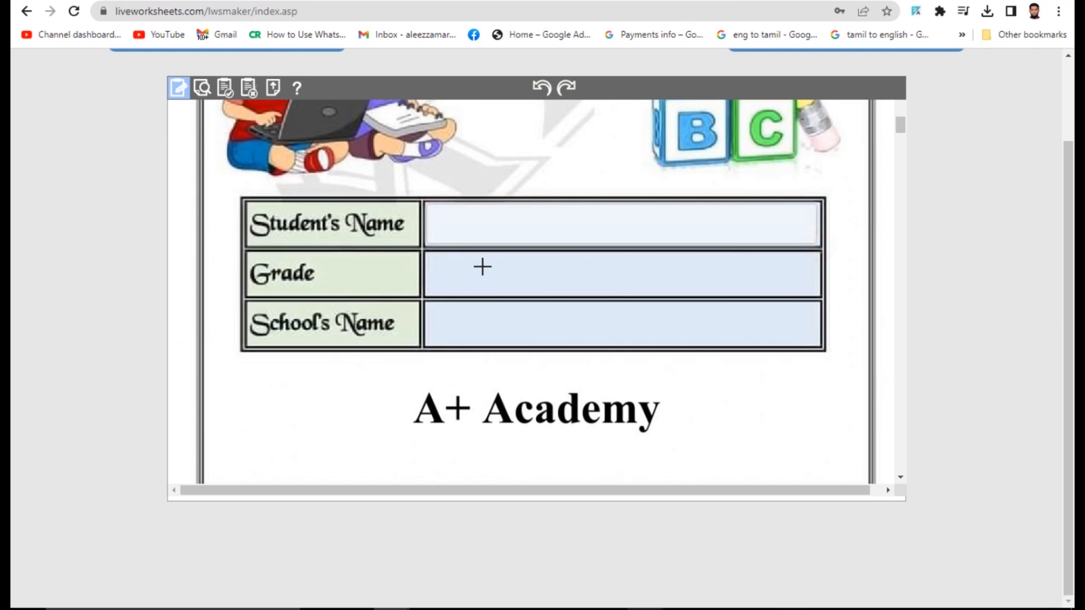
left_click_drag(428, 252, 820, 297)
left_click_drag(428, 305, 821, 345)
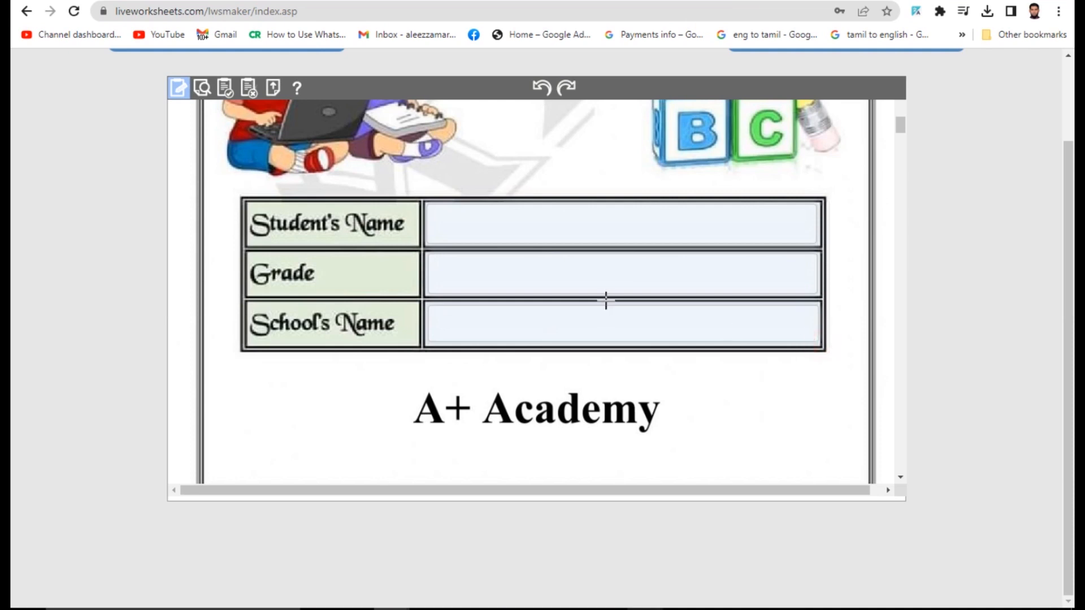
- Draw text boxes over the four English word lines (a), (b), (c) and (d) of question 01
scroll(606, 300, "down", 4)
scroll(605, 300, "down", 5)
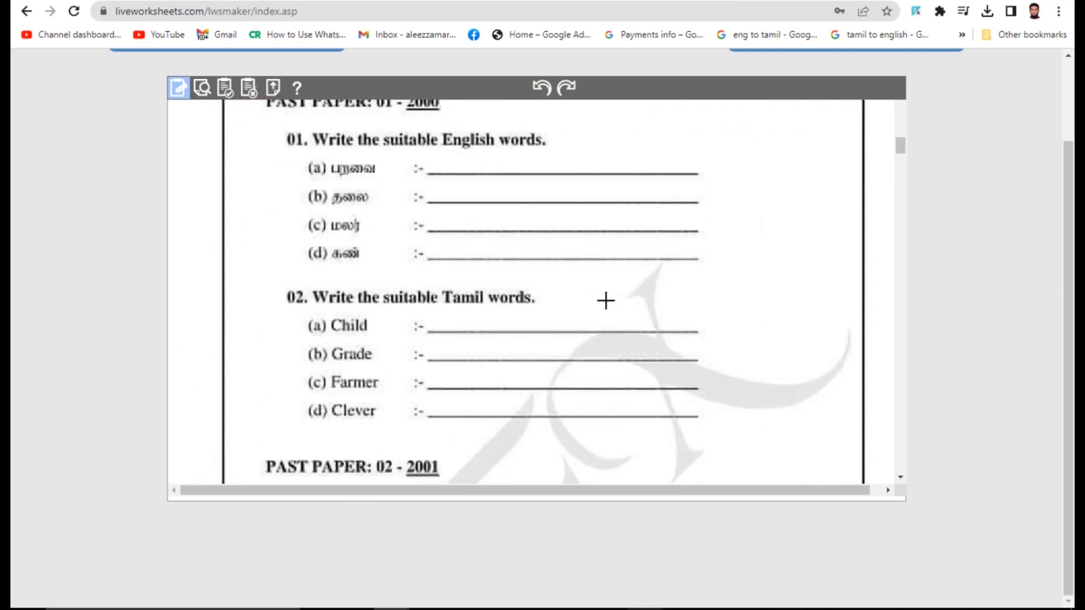
scroll(605, 300, "up", 3)
scroll(605, 300, "down", 1)
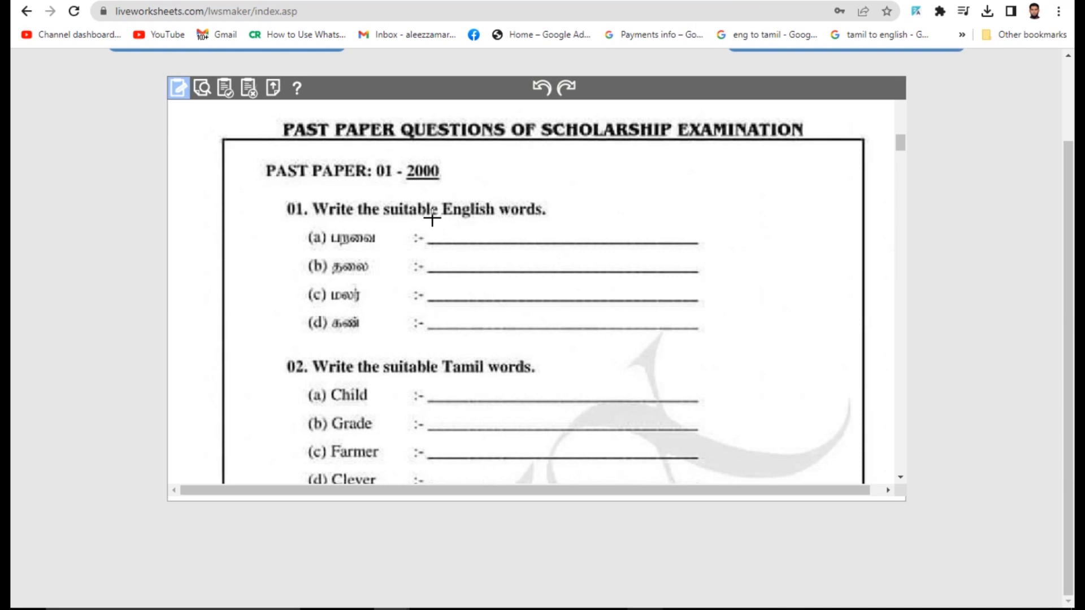
left_click_drag(432, 218, 699, 245)
left_click_drag(432, 245, 699, 270)
left_click_drag(437, 274, 700, 302)
left_click_drag(437, 301, 698, 327)
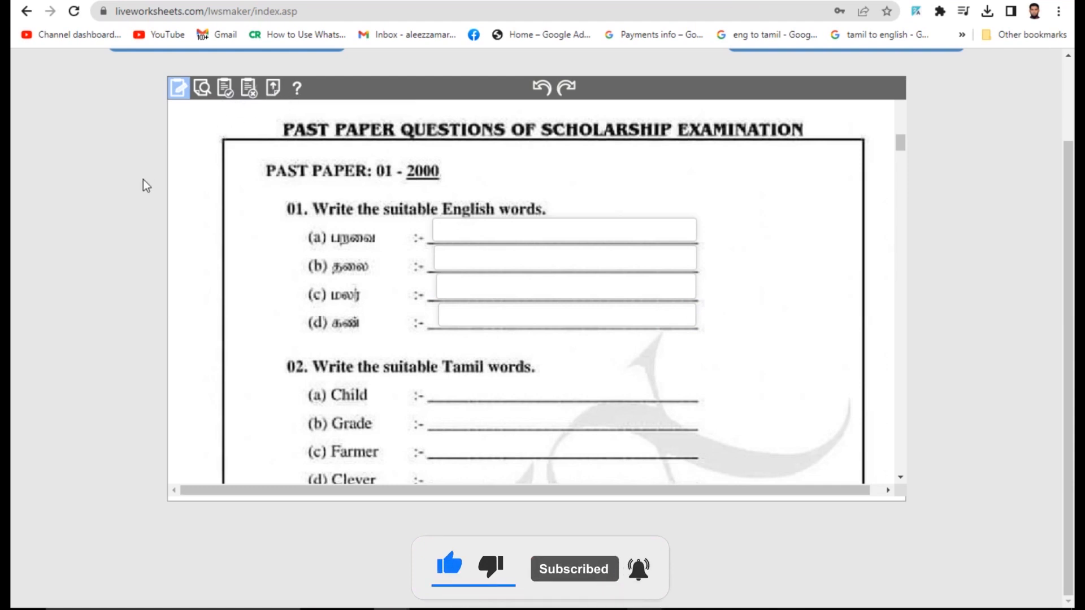
scroll(528, 316, "up", 4)
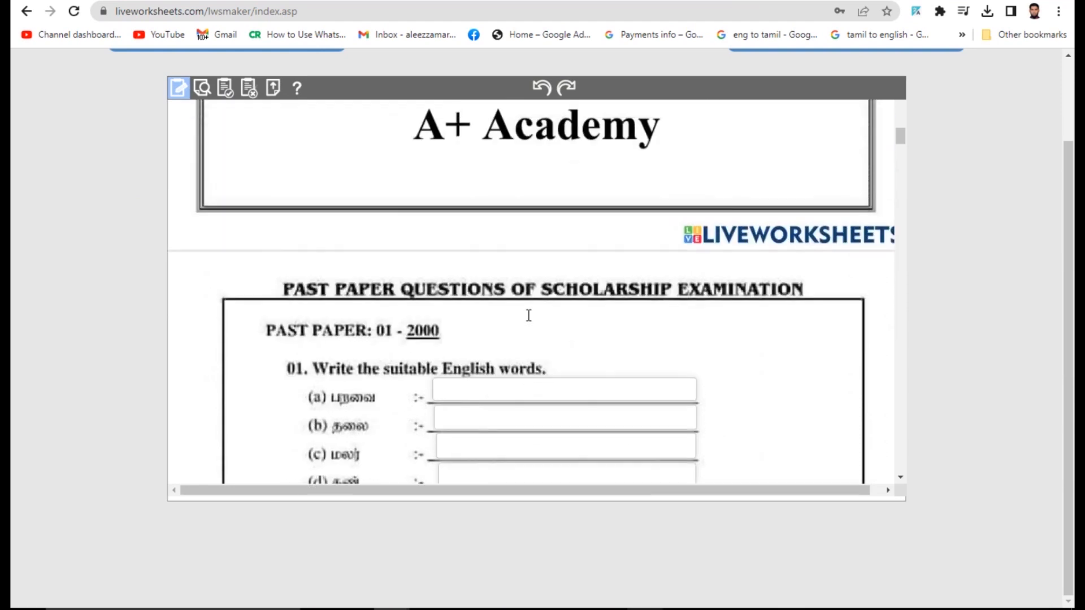
scroll(333, 198, "down", 3)
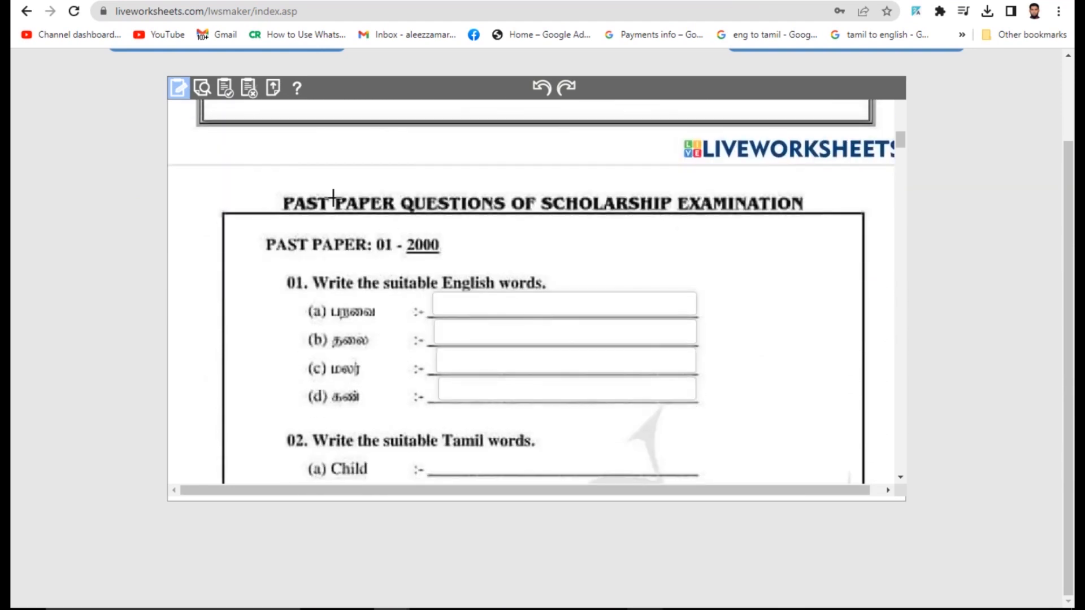
left_click(203, 89)
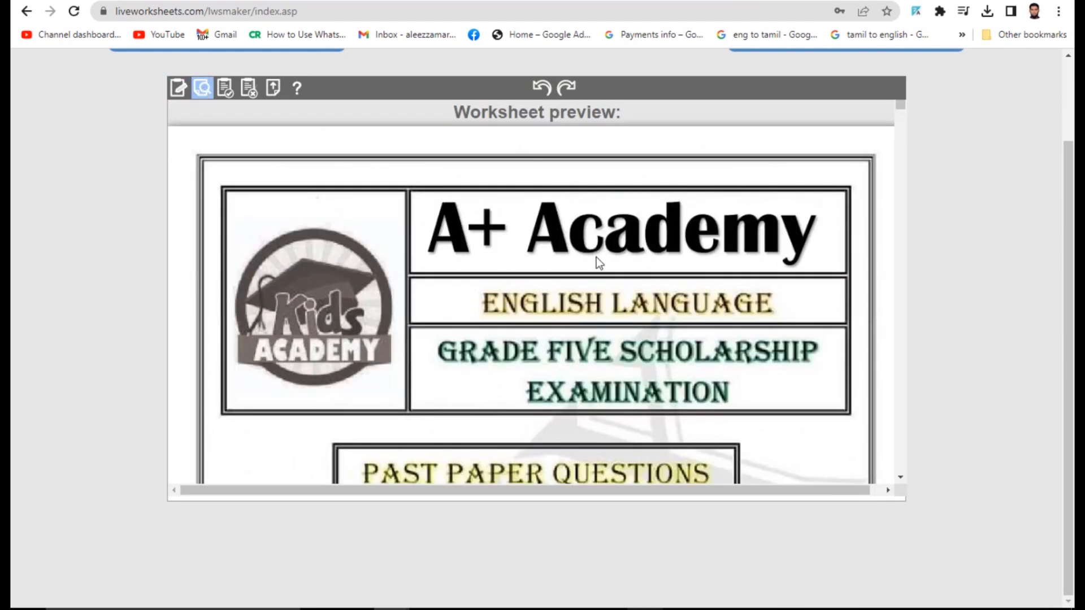
scroll(564, 215, "down", 8)
left_click(518, 263)
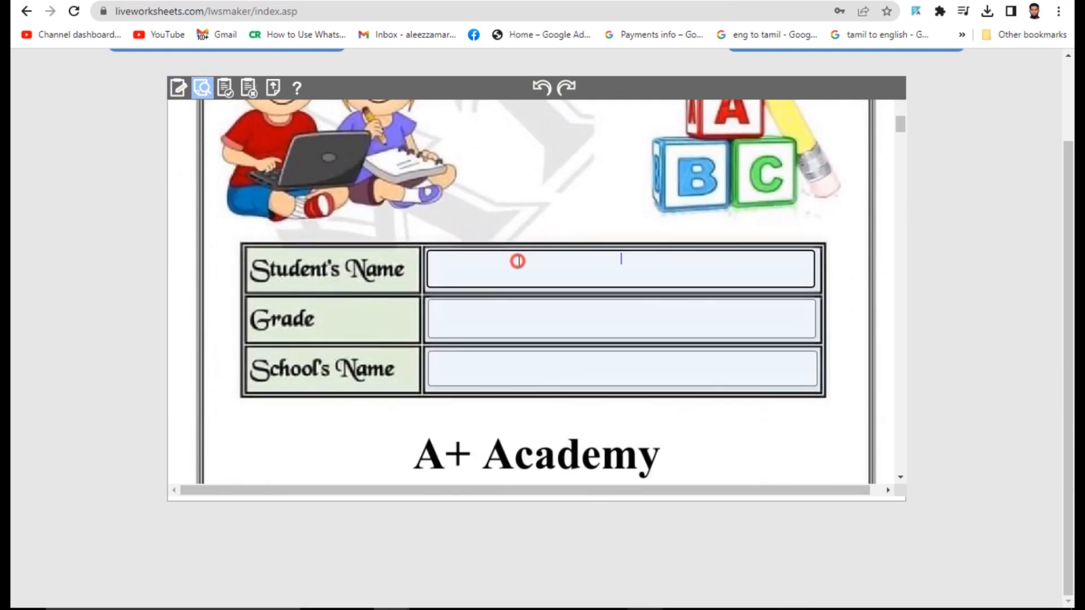
type("ளனளனக")
left_click(544, 314)
type("ளனகளன")
left_click(619, 356)
type("ளனகளனகளன")
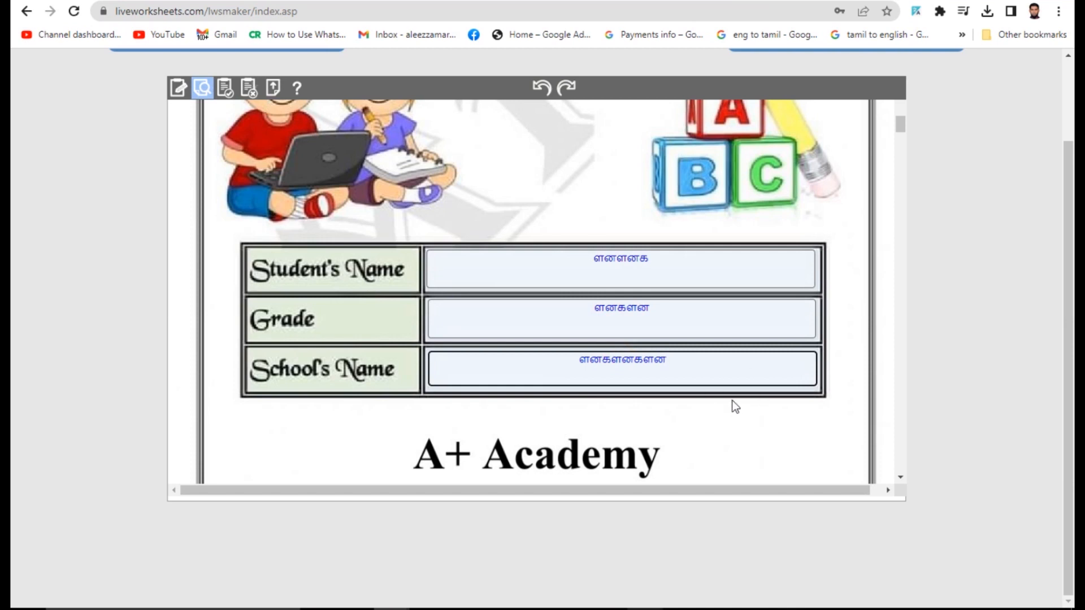
left_click(178, 88)
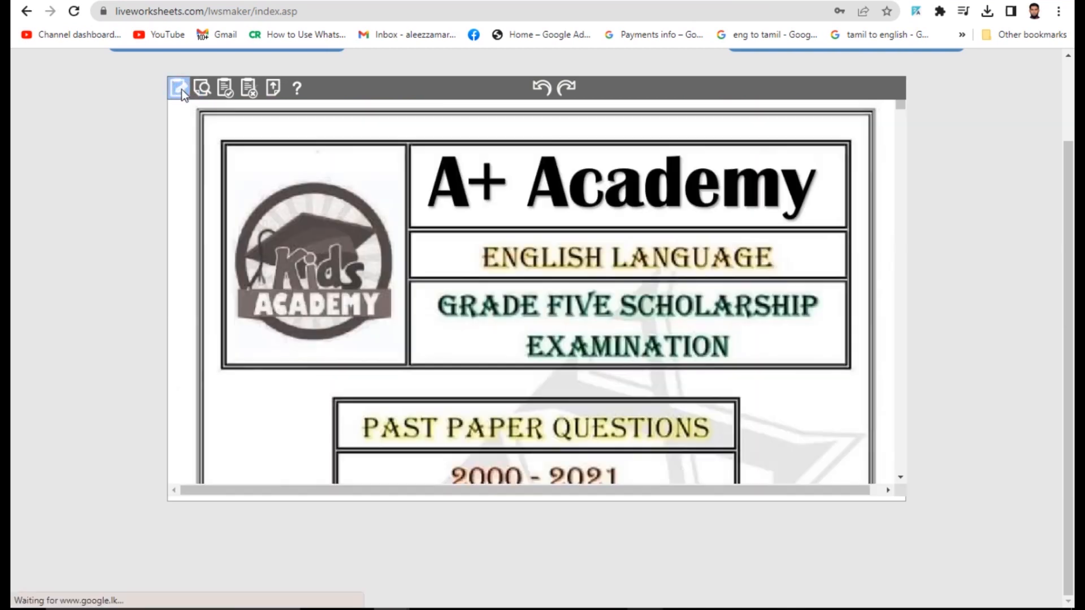
- Enter bird, head, flower and eye as the correct answers in boxes (a)–(d)
scroll(687, 260, "down", 10)
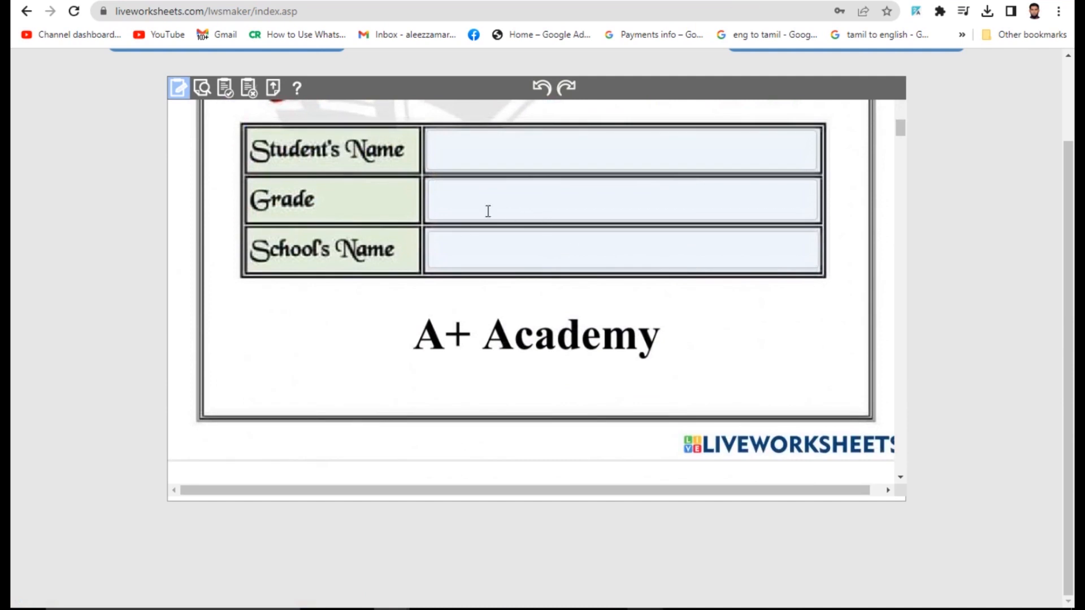
scroll(518, 175, "down", 3)
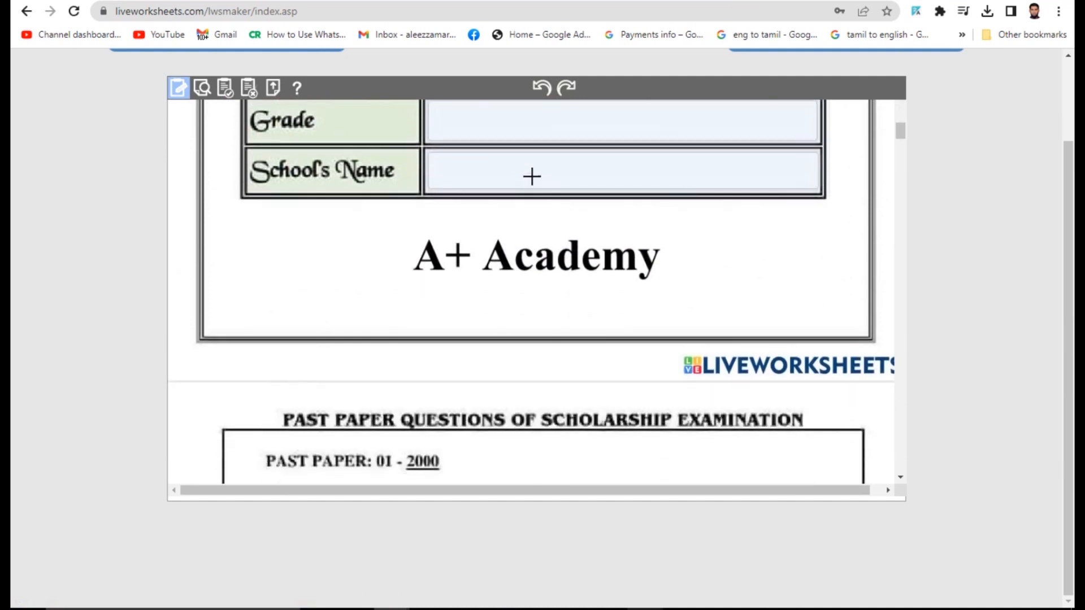
scroll(304, 220, "down", 5)
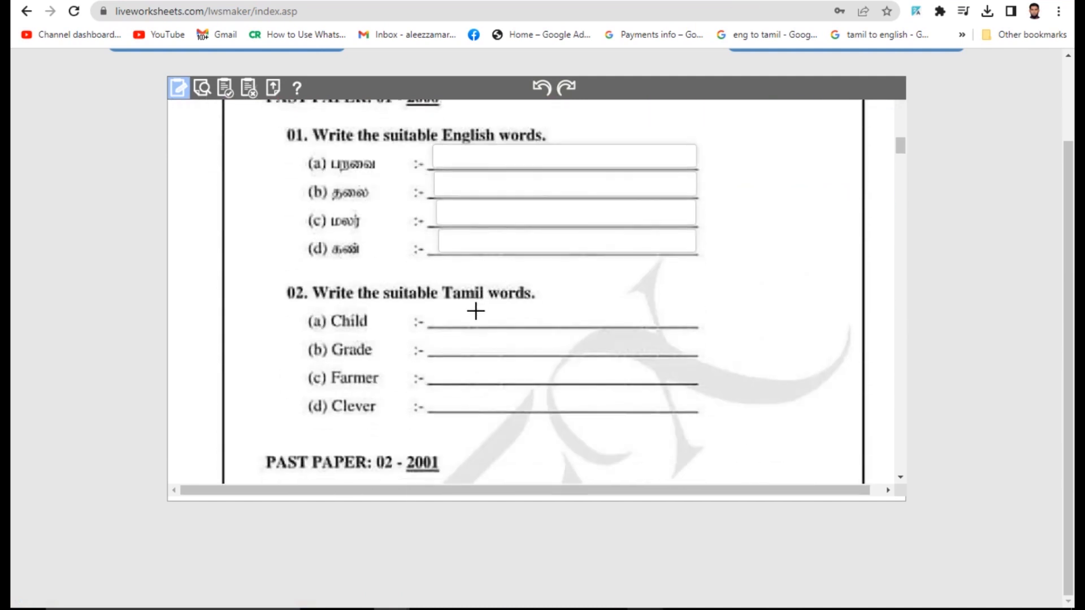
left_click(498, 156)
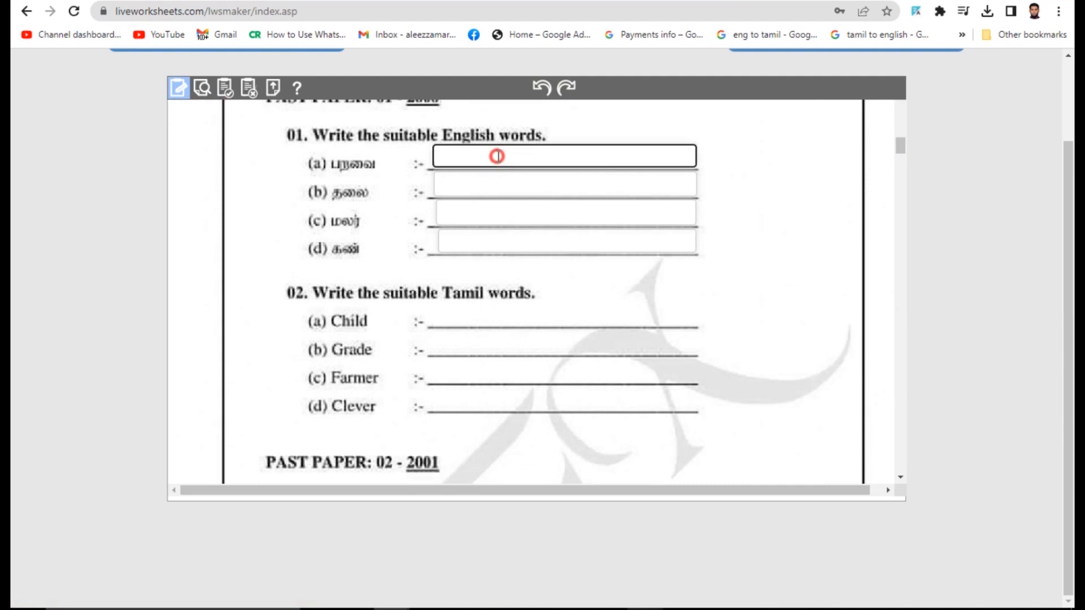
left_click(500, 179)
left_click(530, 212)
left_click(527, 237)
left_click(511, 153)
type("bird")
key("Tab")
type("head")
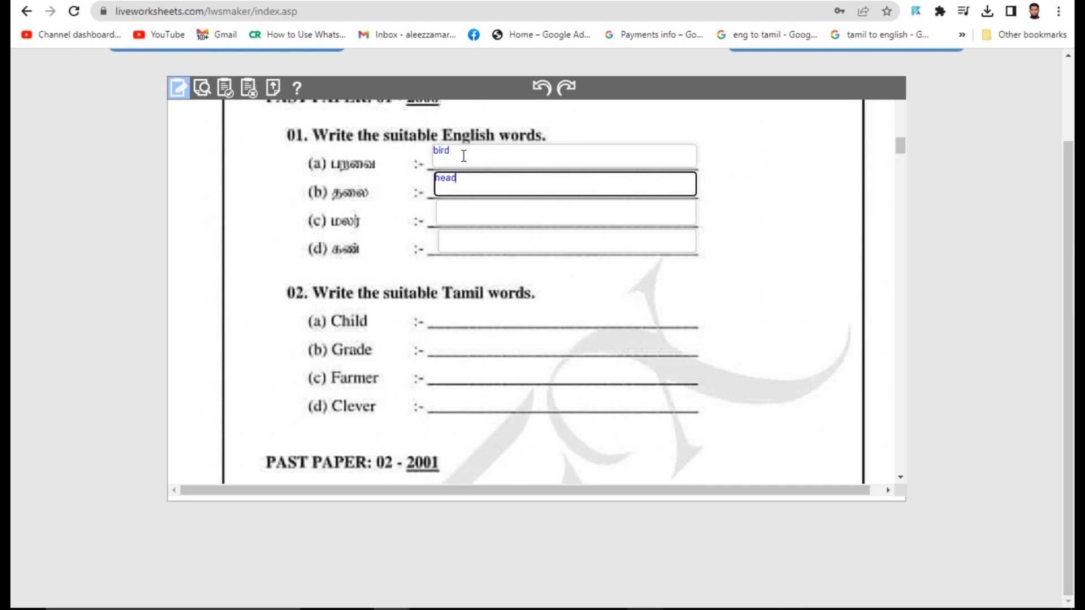
key("Tab")
type("flower")
key("Tab")
type("eye")
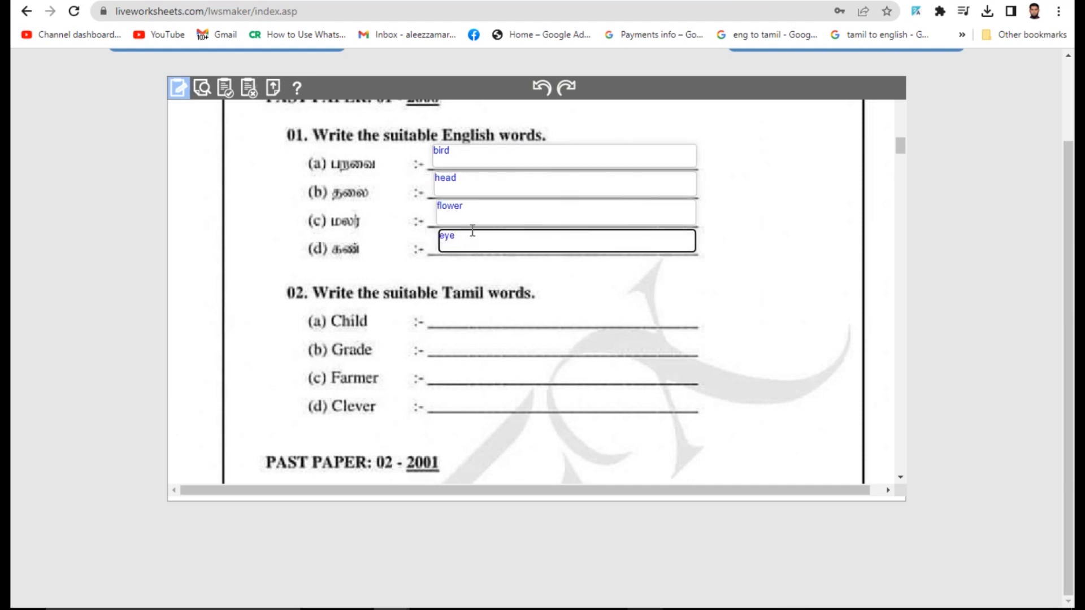
scroll(474, 231, "up", 1)
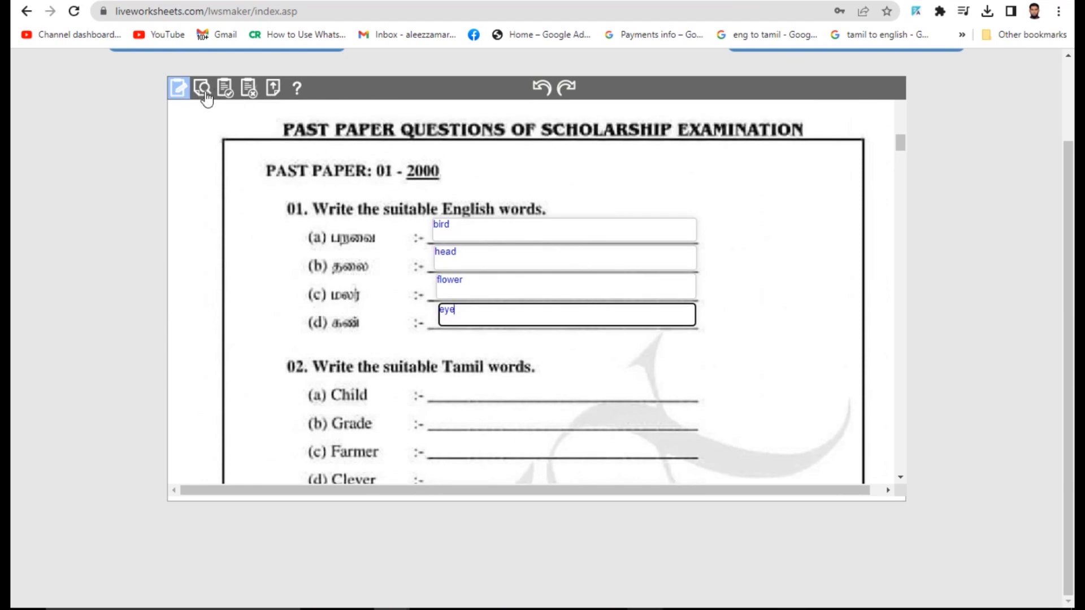
- Finish editing the worksheet and choose to share it with other teachers
left_click(226, 91)
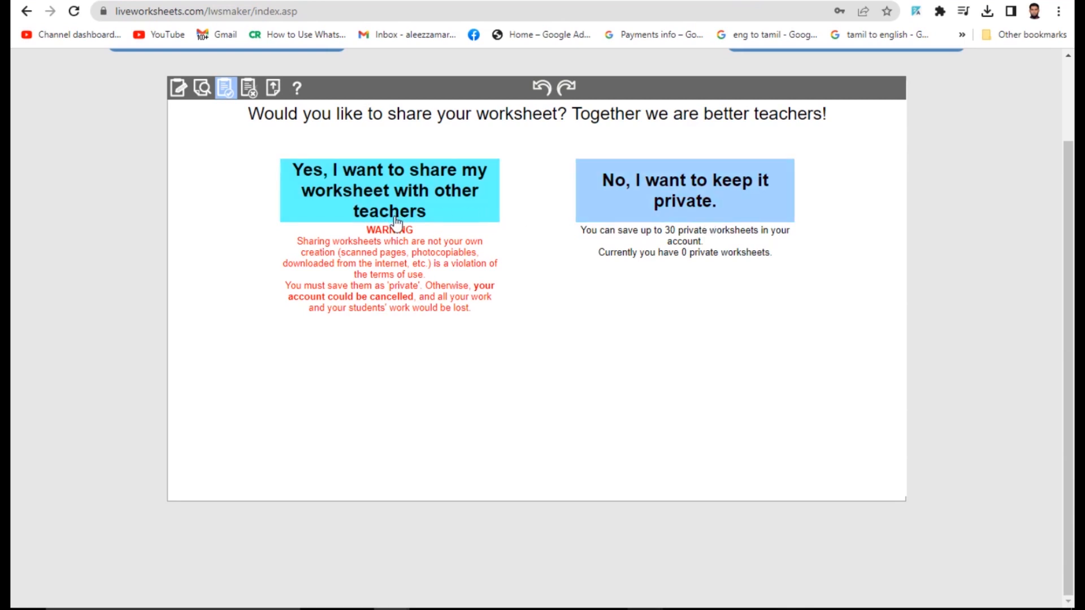
left_click(387, 189)
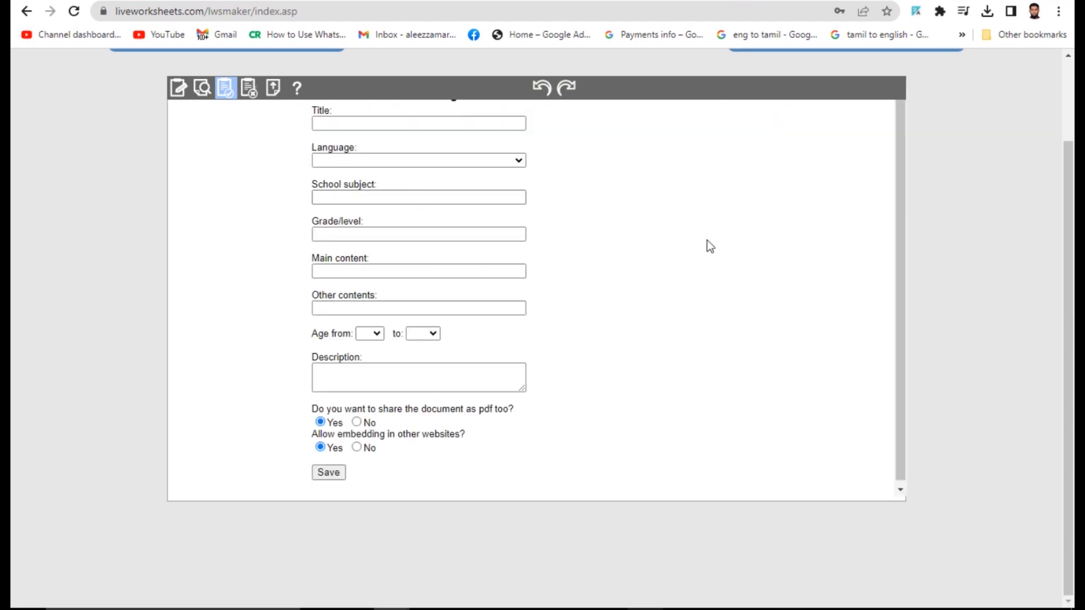
- Title the worksheet 'Grade 5 Worksheet' and set its language to English
scroll(709, 247, "up", 2)
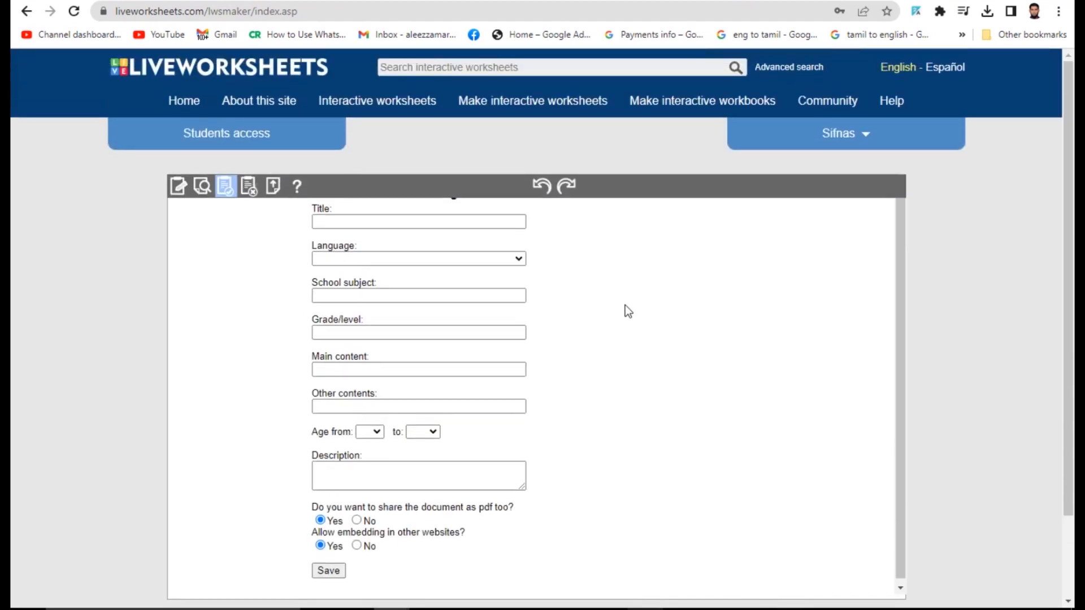
scroll(725, 318, "down", 1)
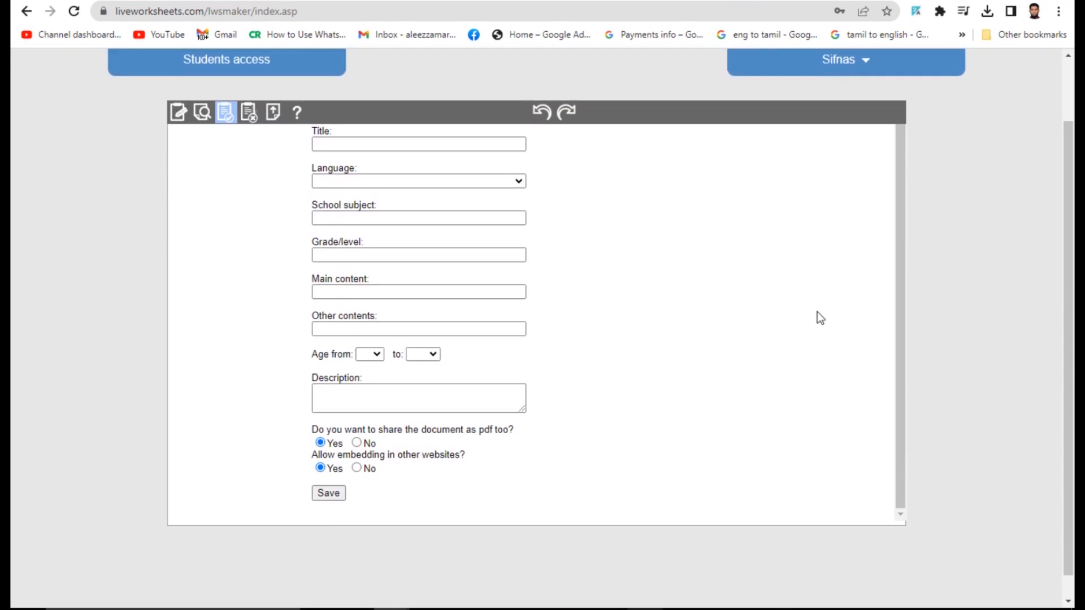
left_click(338, 143)
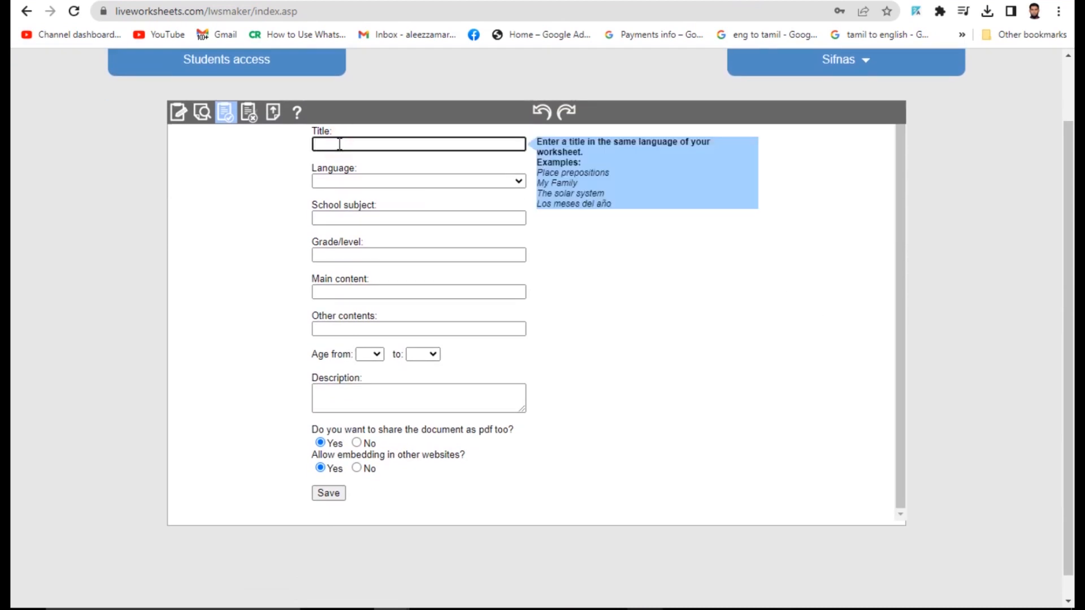
type("Grade 5 Worksheet")
left_click(506, 182)
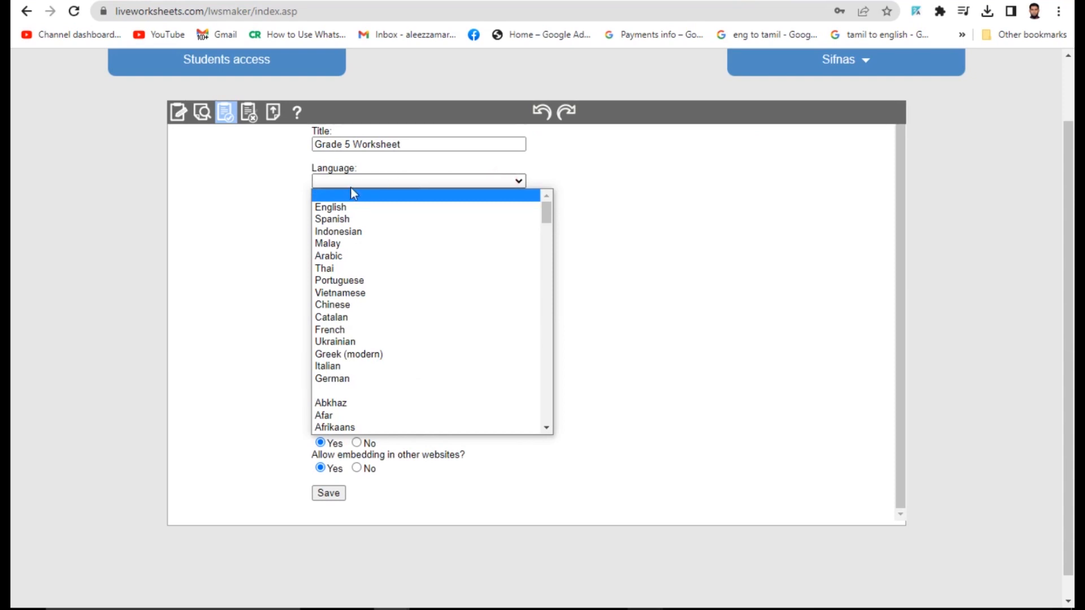
key("t")
left_click(338, 205)
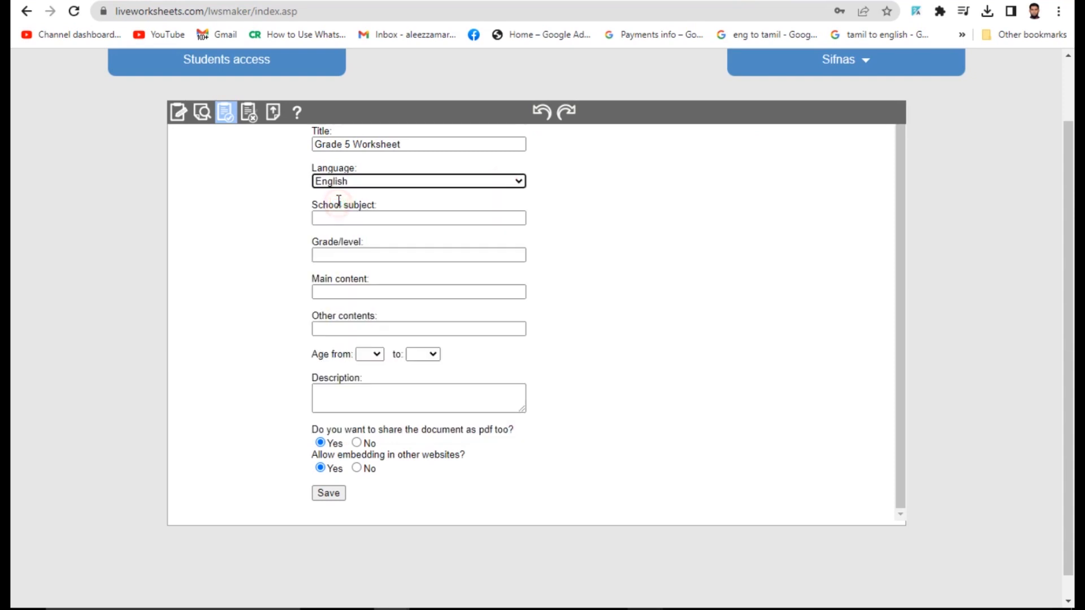
left_click(299, 214)
- Fill in Grade 5, main content 'Aptitude' (spelling corrected) and other contents 'Words'
left_click(347, 217)
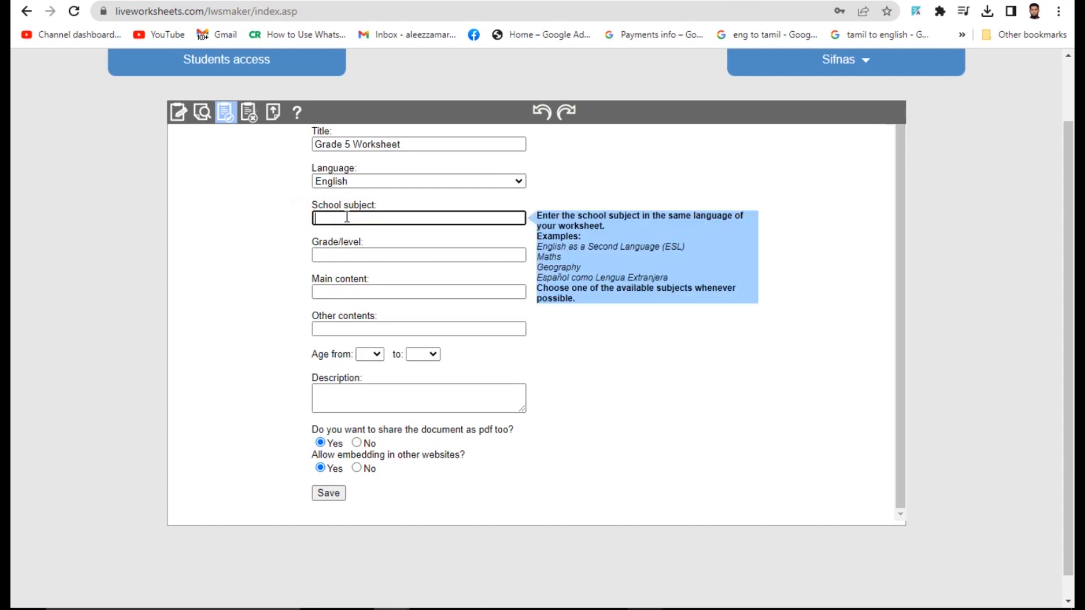
type("Grade 5")
type(" e")
type("nglis")
type("g")
left_click(357, 255)
type("Grade 5")
left_click(373, 289)
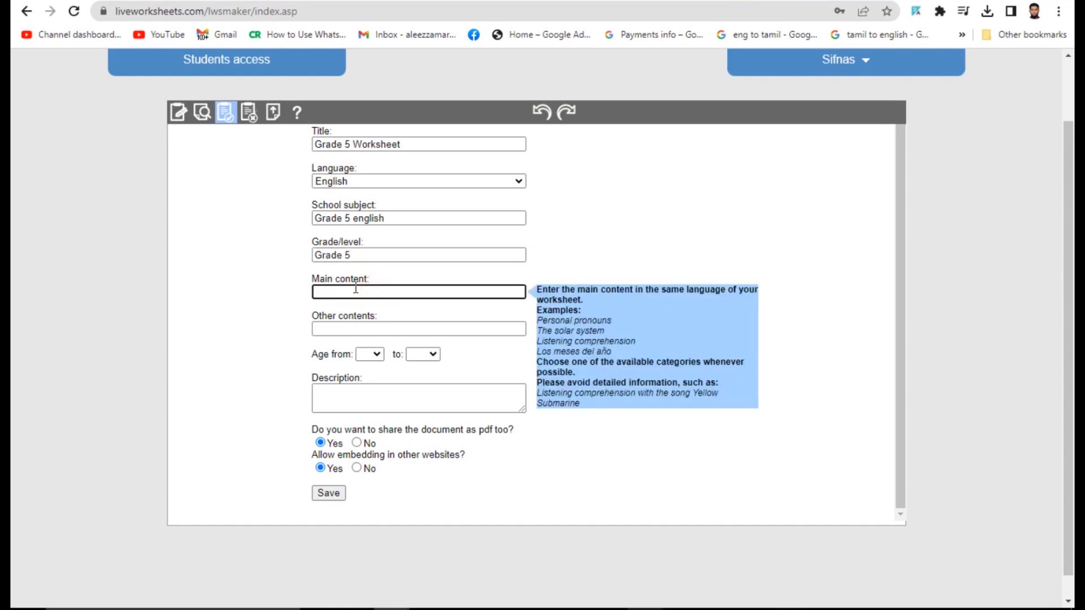
type("Apptitute")
right_click(332, 291)
left_click(368, 308)
left_click(335, 328)
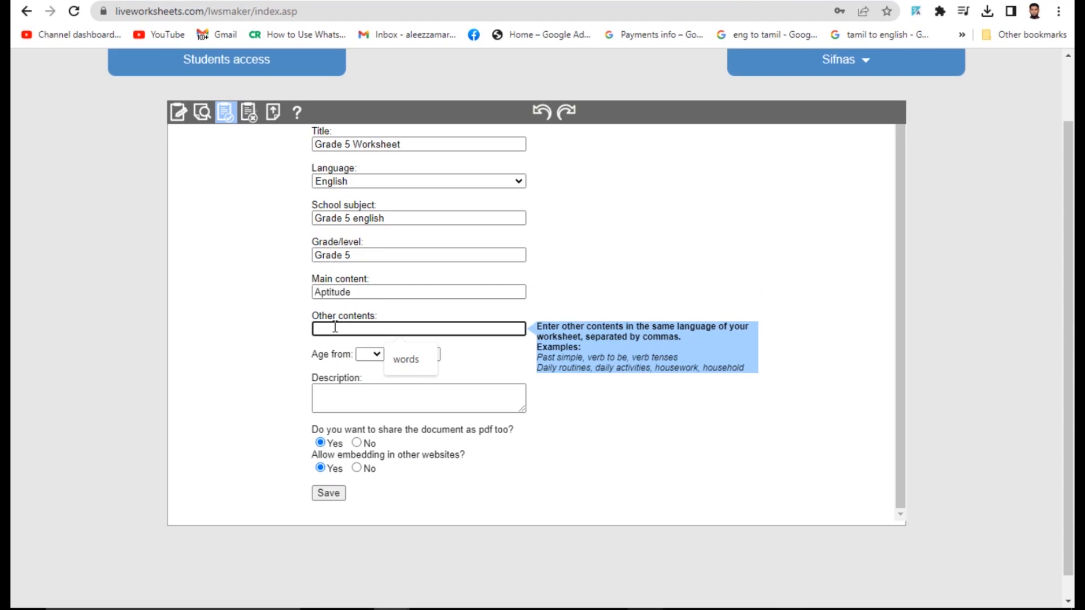
type("Wor")
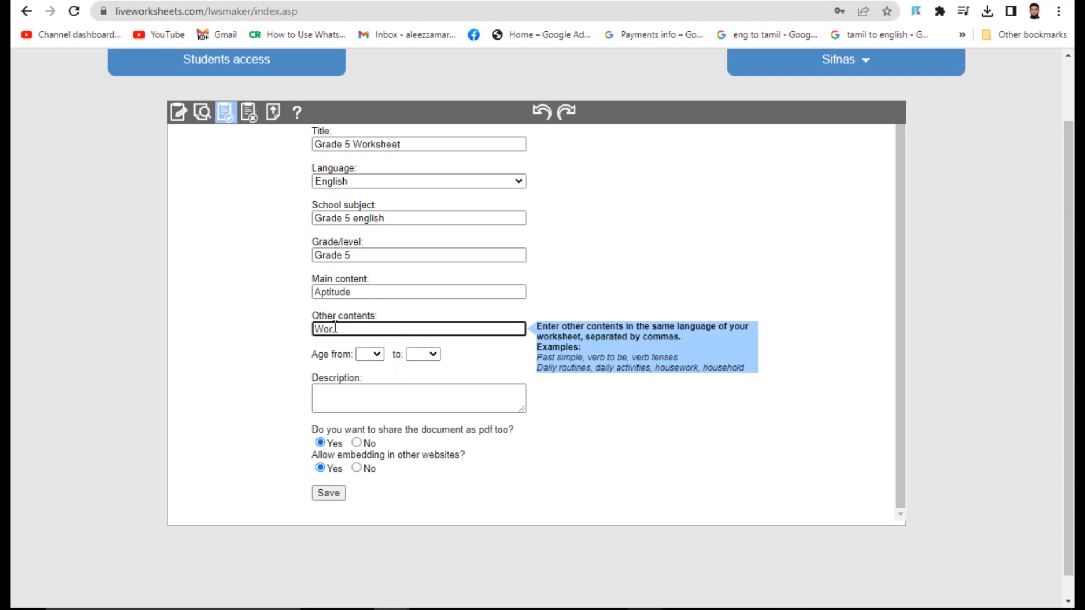
type("ds")
left_click(229, 307)
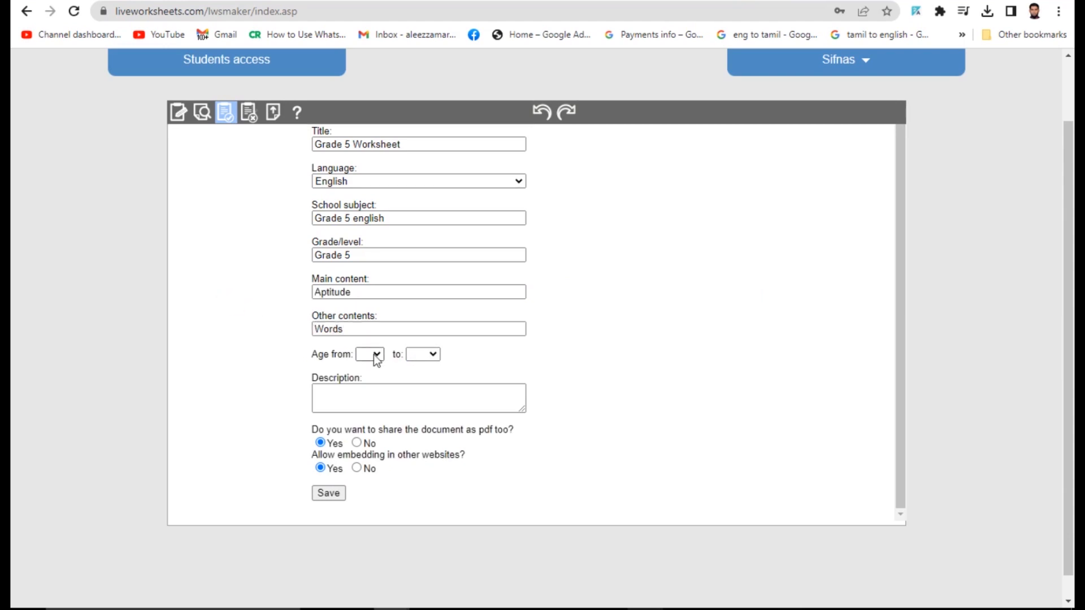
- Set the age range from 3 to +18, fill the description, and save the details
left_click(374, 354)
left_click(367, 377)
left_click(426, 354)
left_click(420, 571)
left_click(574, 351)
left_click(383, 402)
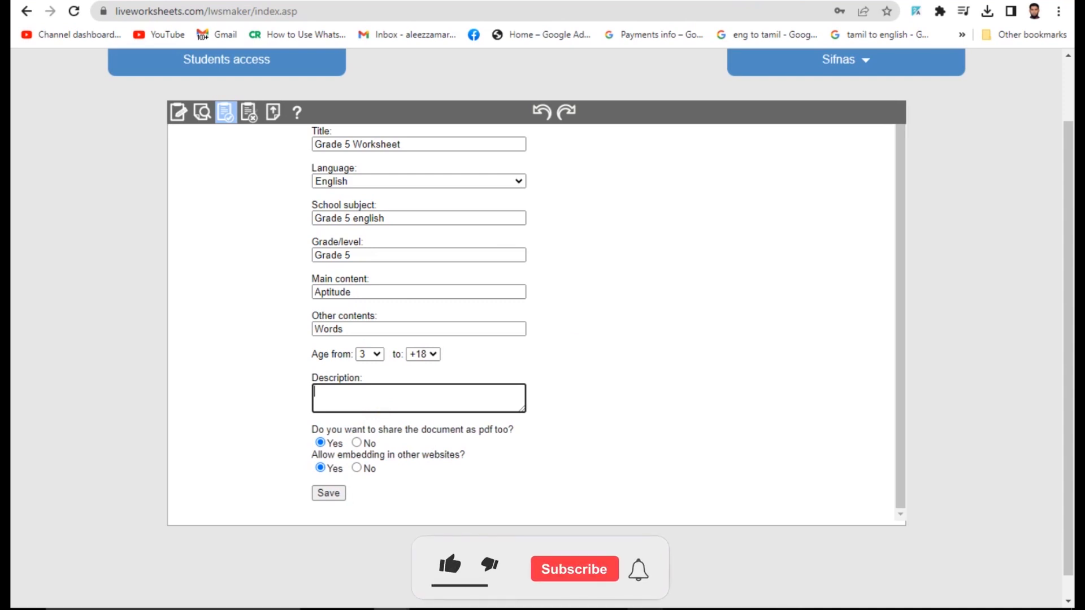
left_click(617, 396)
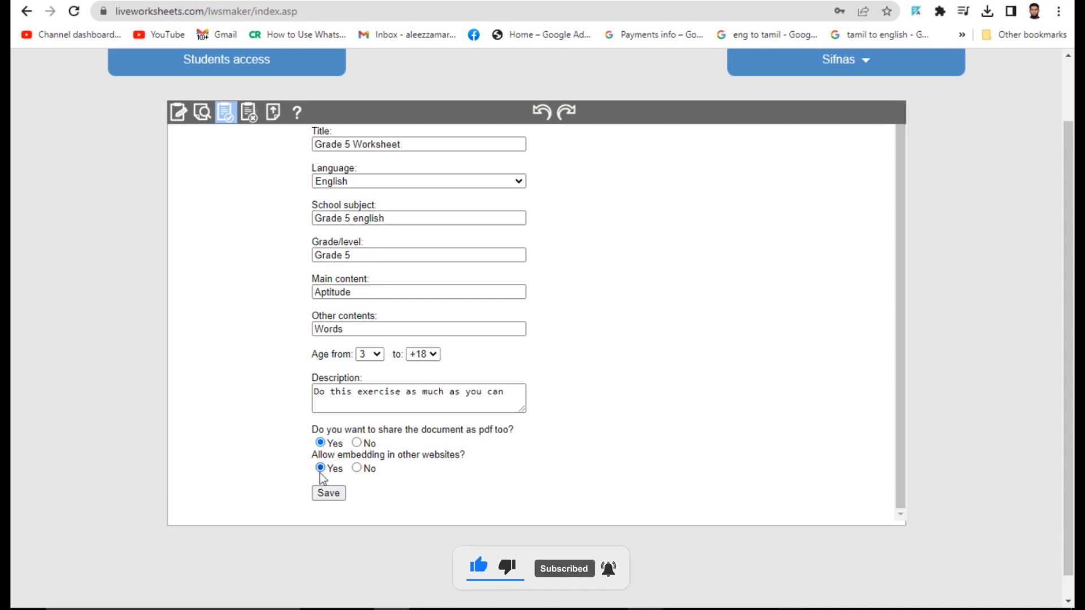
left_click(325, 493)
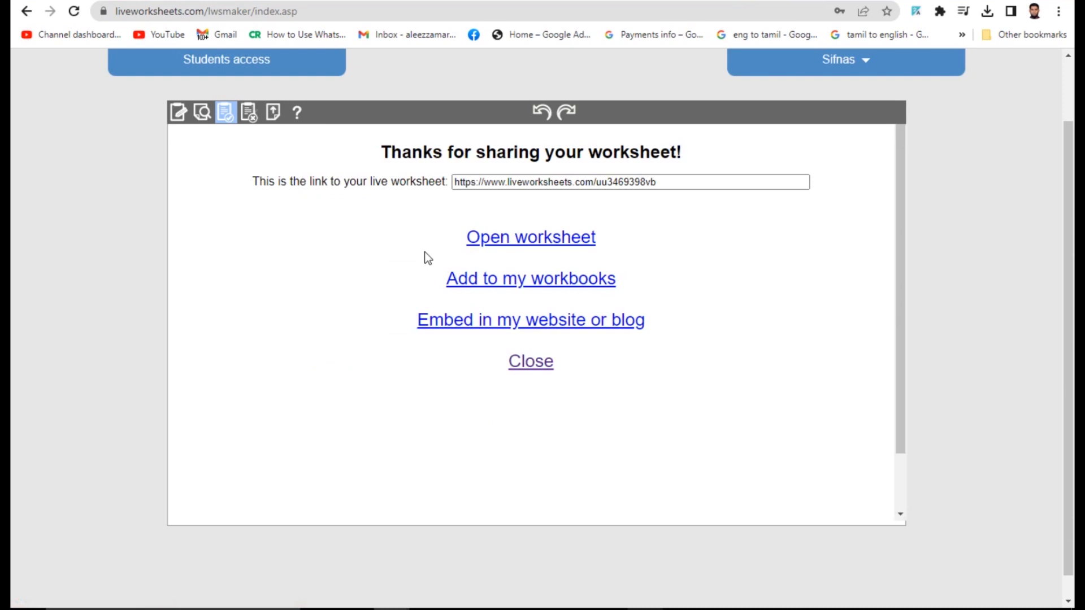
- Select and copy the live worksheet link on the 'Thanks for sharing' page
left_click_drag(673, 179, 445, 181)
key("ctrl+c")
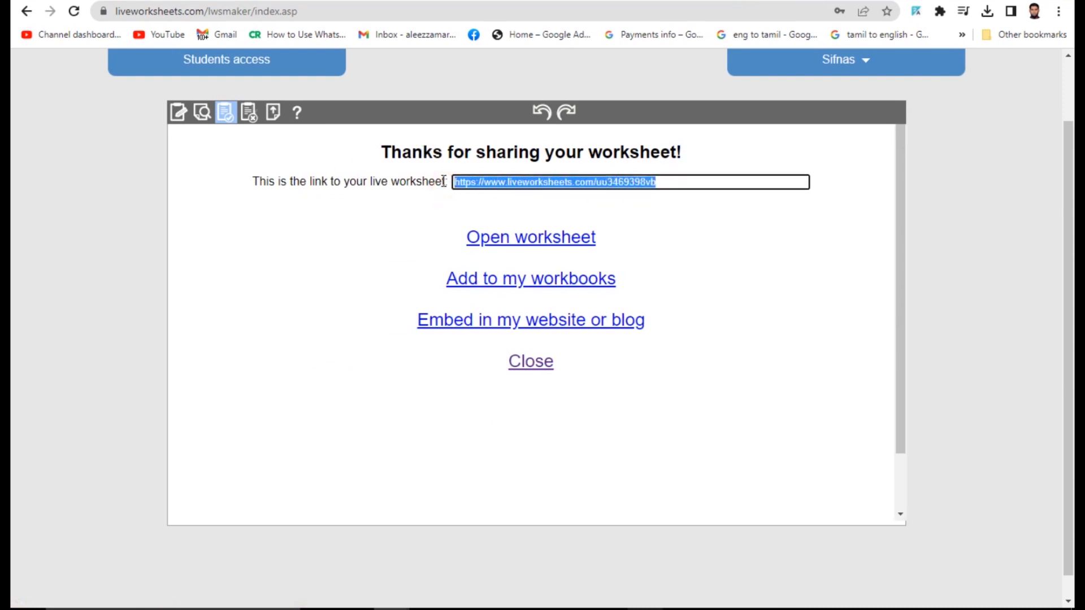
scroll(904, 242, "down", 1)
scroll(905, 242, "up", 1)
- Paste the worksheet link into the WhatsApp chat and send it
key("ctrl+Tab")
left_click(503, 576)
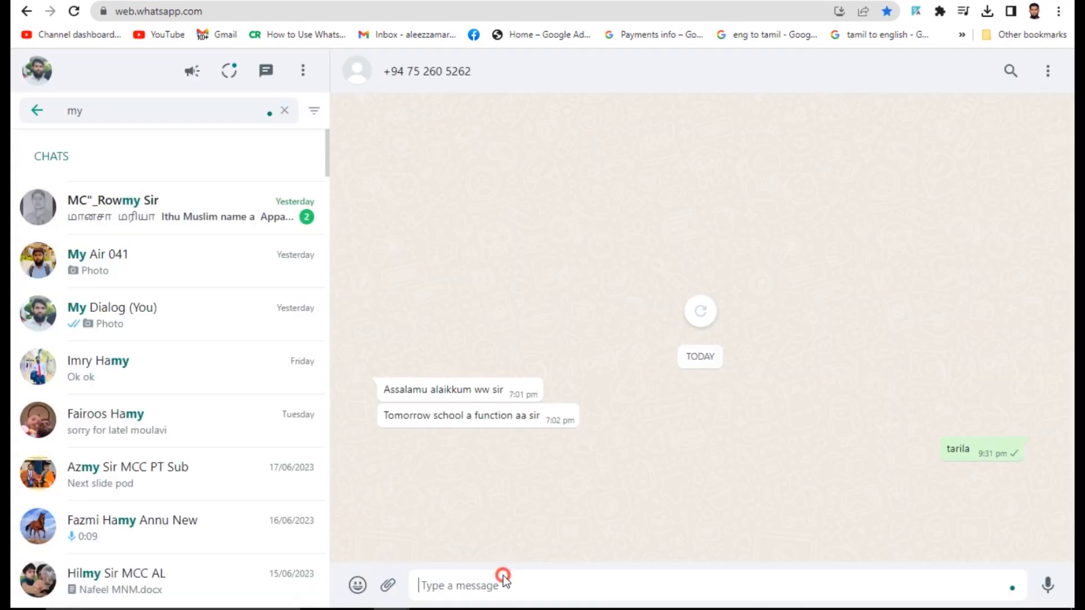
key("ctrl+v")
key("Return")
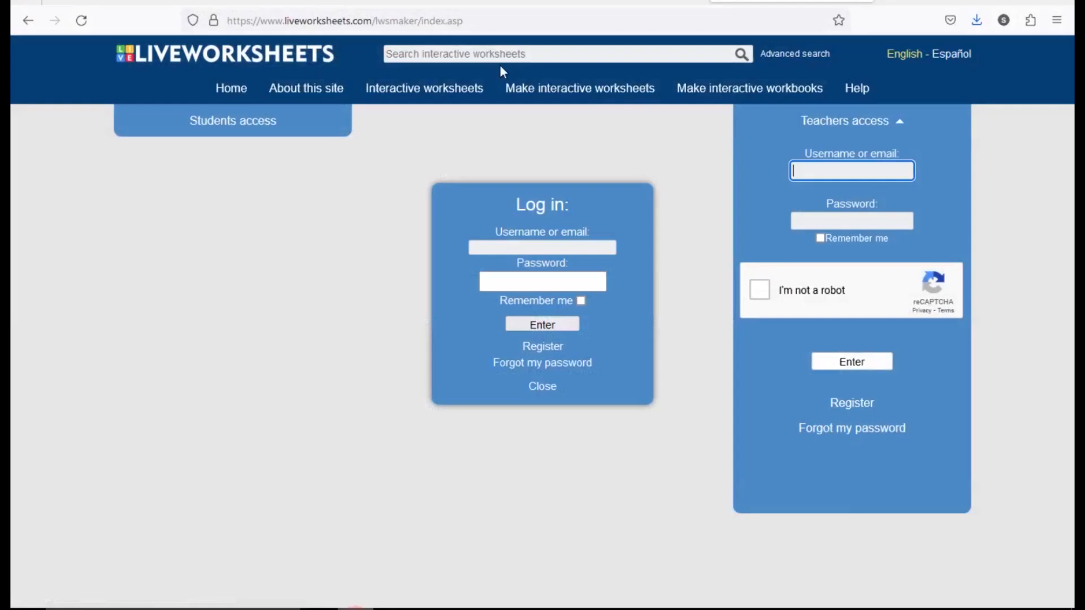
- Load the shared worksheet link in a new Firefox tab
left_click(887, 2)
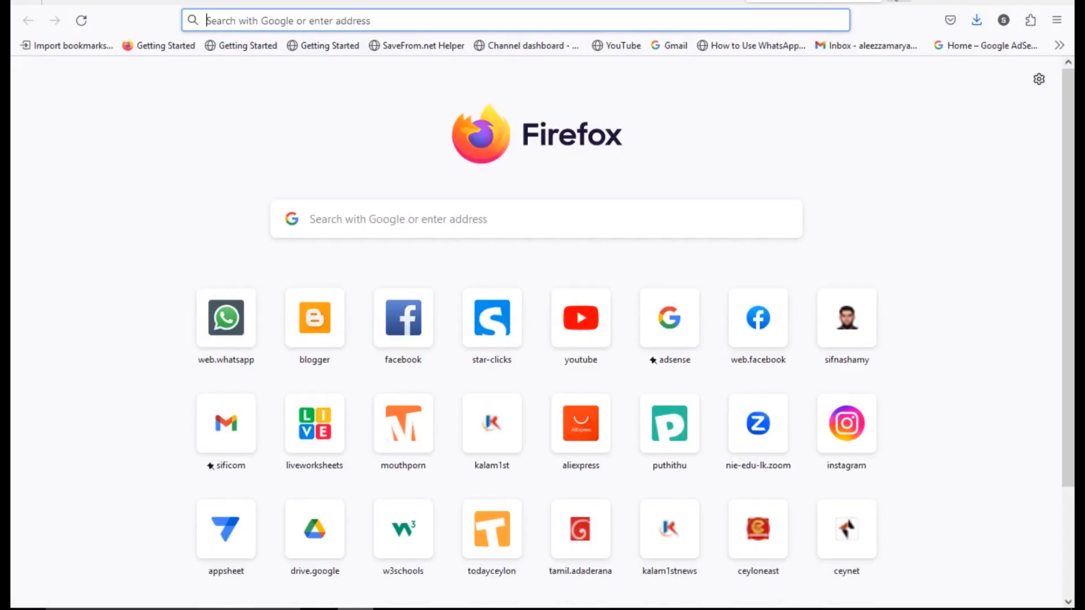
key("ctrl+v")
key("Return")
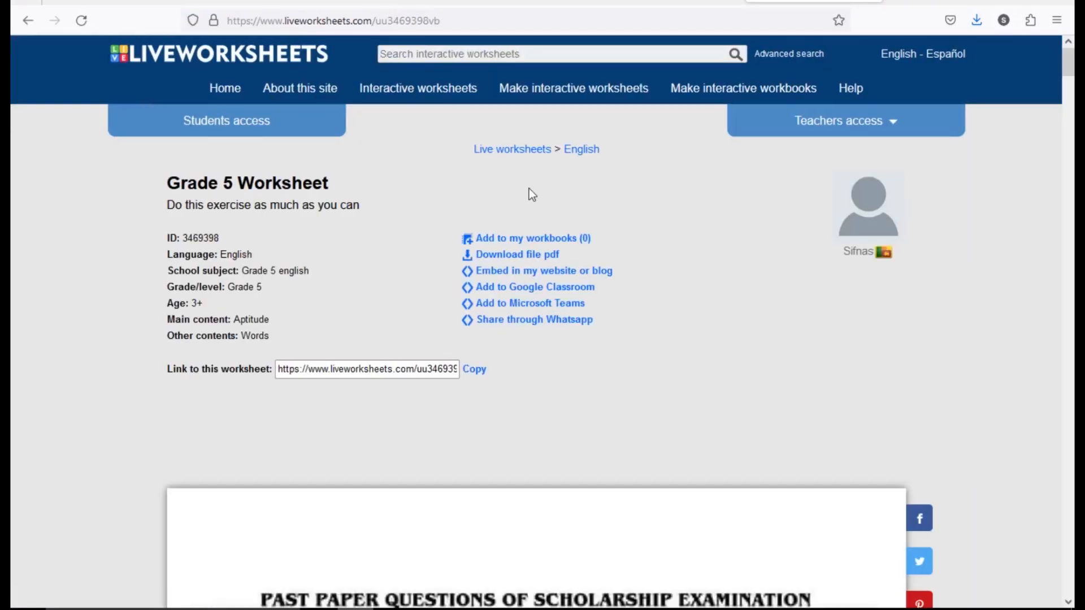
- Enter the student's name and grade 5 in the cover's details table
scroll(614, 271, "down", 6)
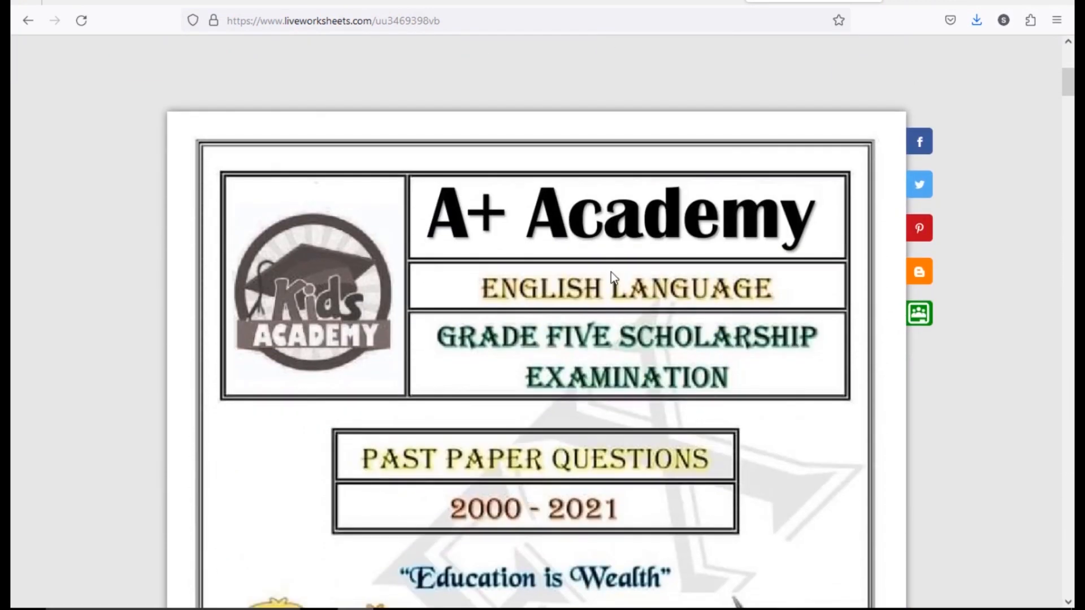
scroll(611, 273, "down", 8)
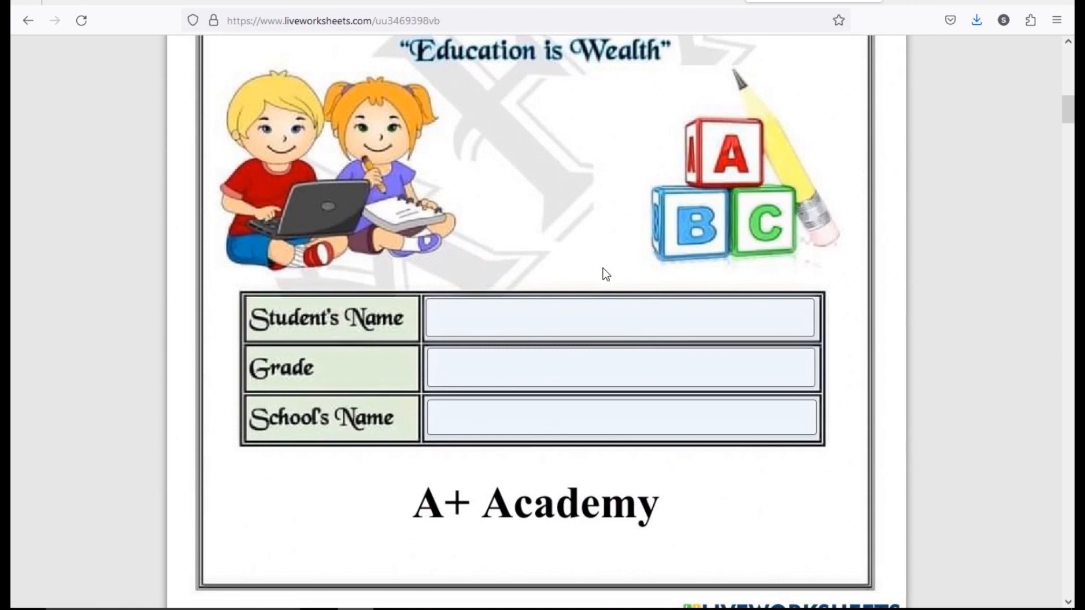
left_click(478, 317)
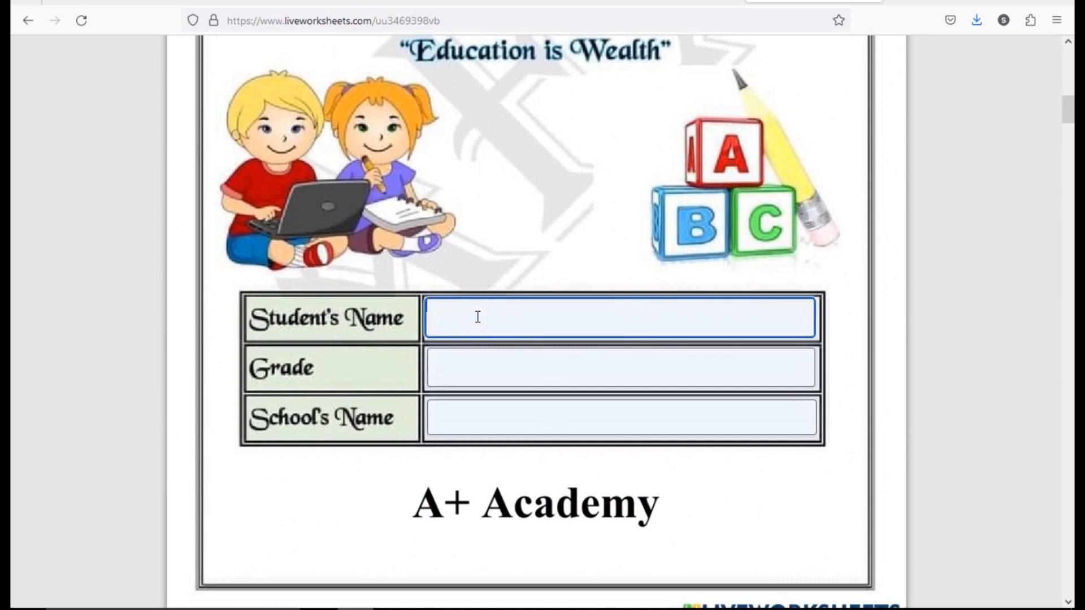
type("sifnas")
left_click(559, 370)
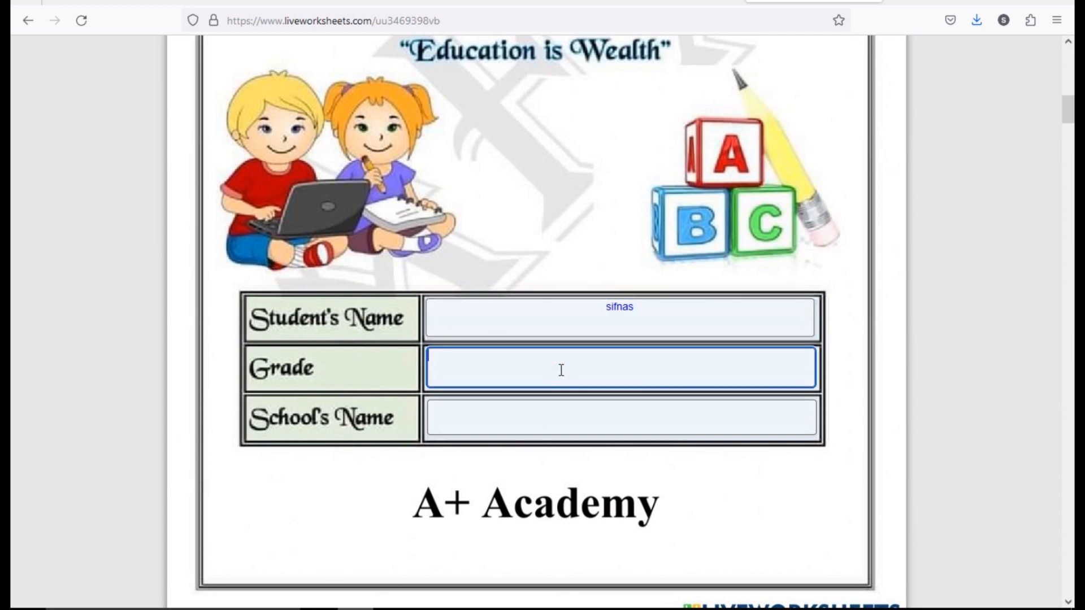
type("5")
key("Tab")
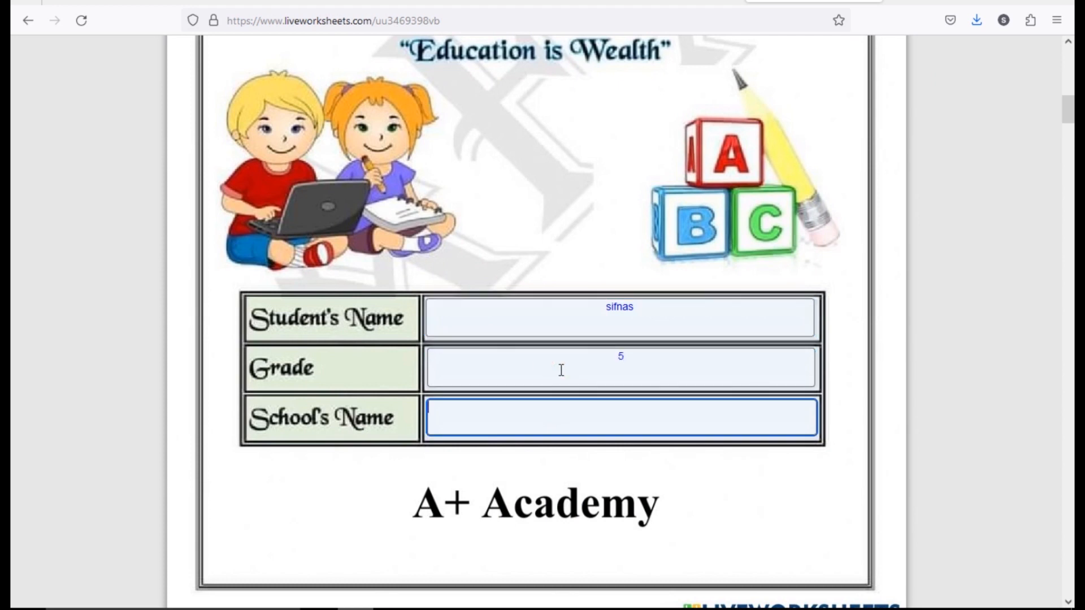
- Enter the school's name, then scroll down to Past Paper 01
type("m")
key("BackSpace")
type("badur")
scroll(557, 390, "down", 2)
scroll(557, 393, "down", 5)
left_click(944, 370)
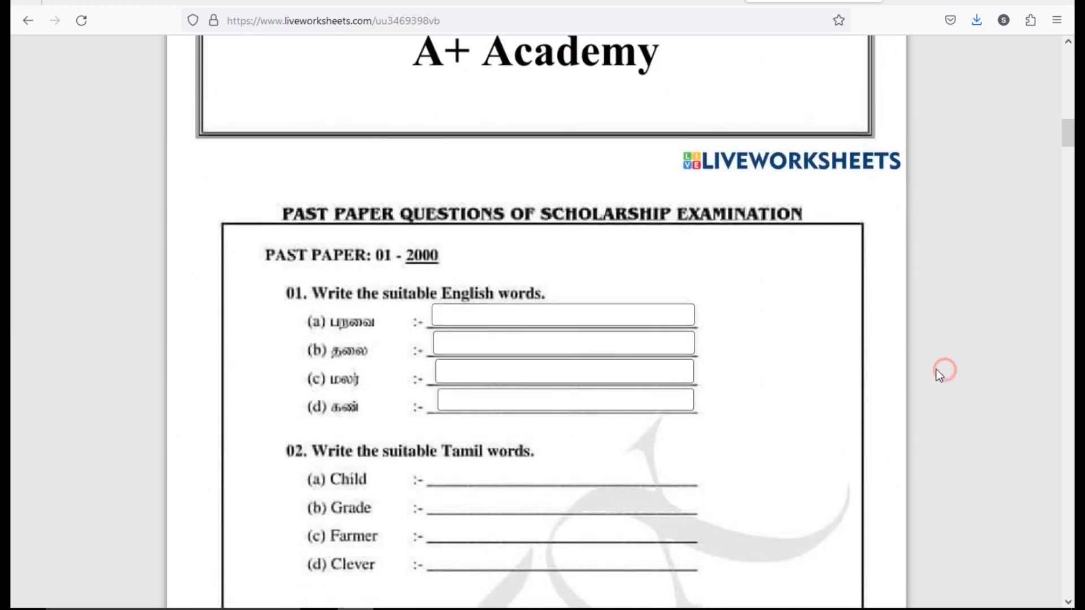
- Answer question 01 with bairt, head, flower and eyes
left_click(458, 315)
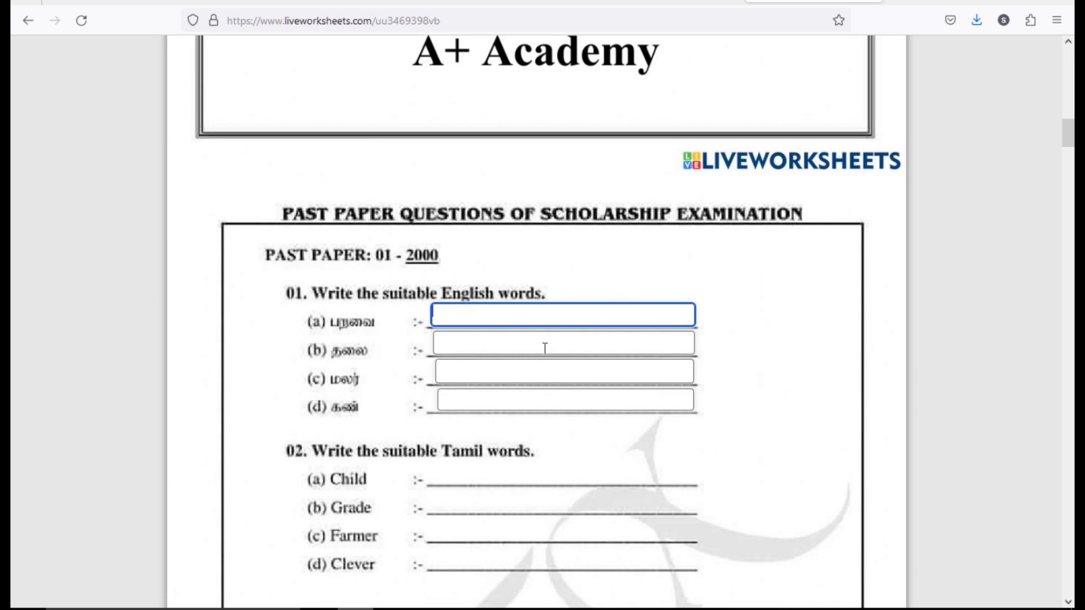
type("bai")
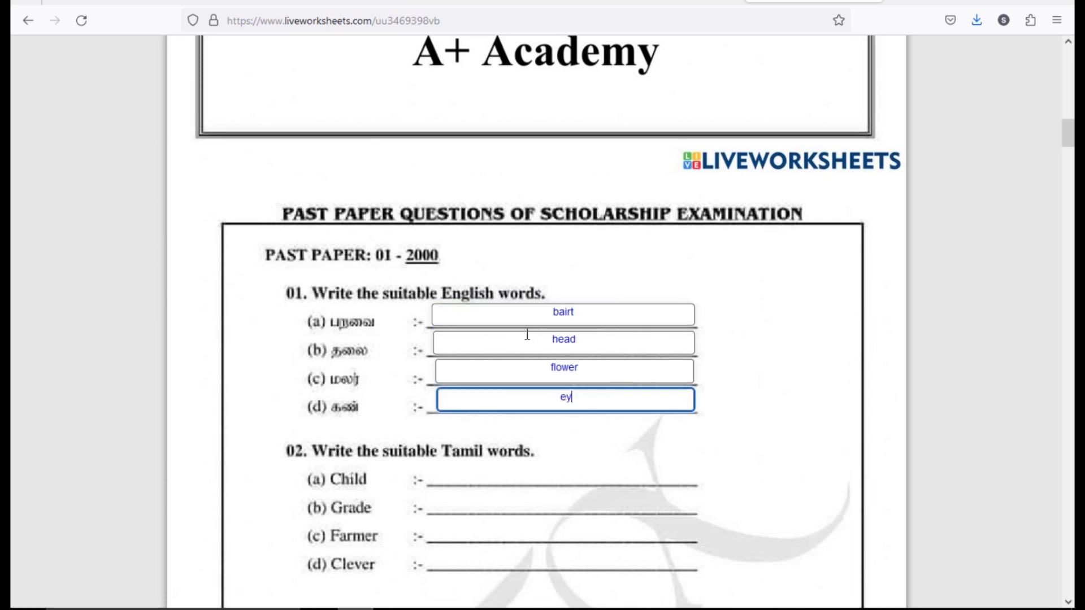
type("es")
left_click(942, 389)
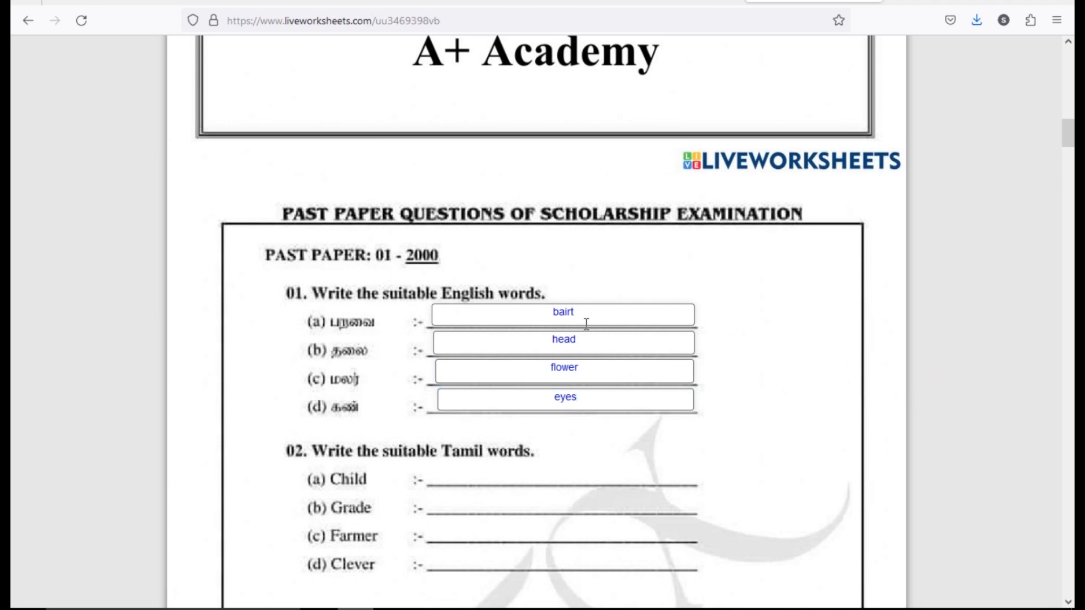
- Scroll through the worksheet down to its end
scroll(582, 358, "down", 5)
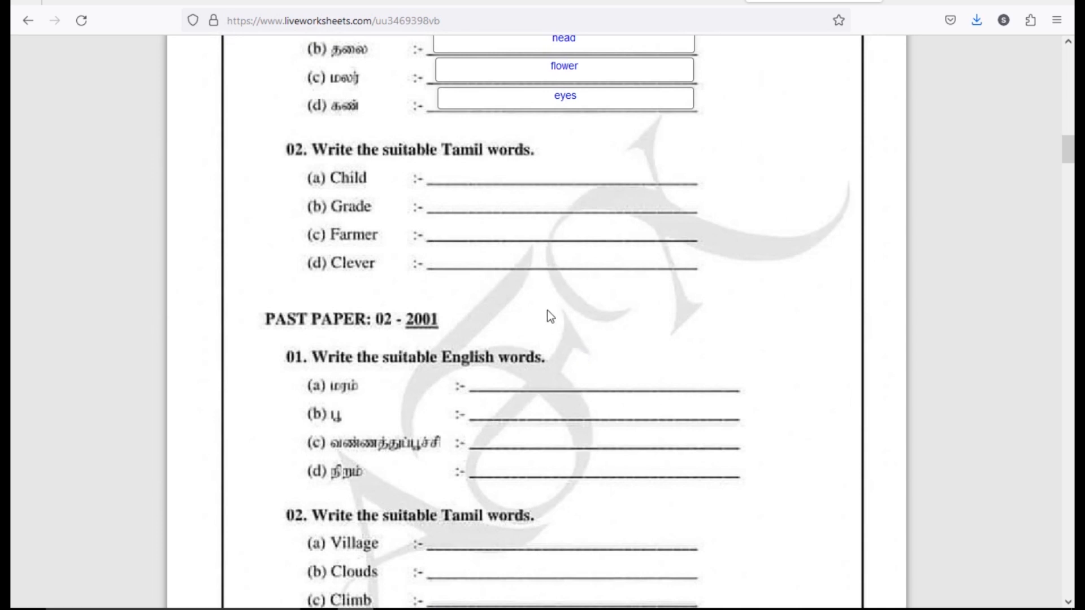
scroll(546, 310, "up", 4)
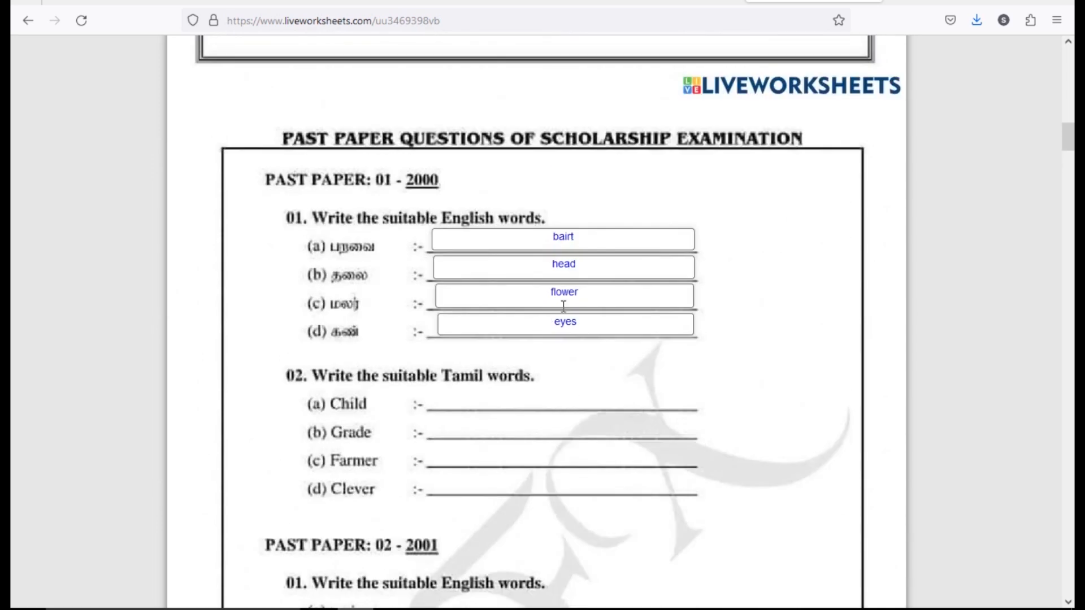
scroll(556, 314, "down", 12)
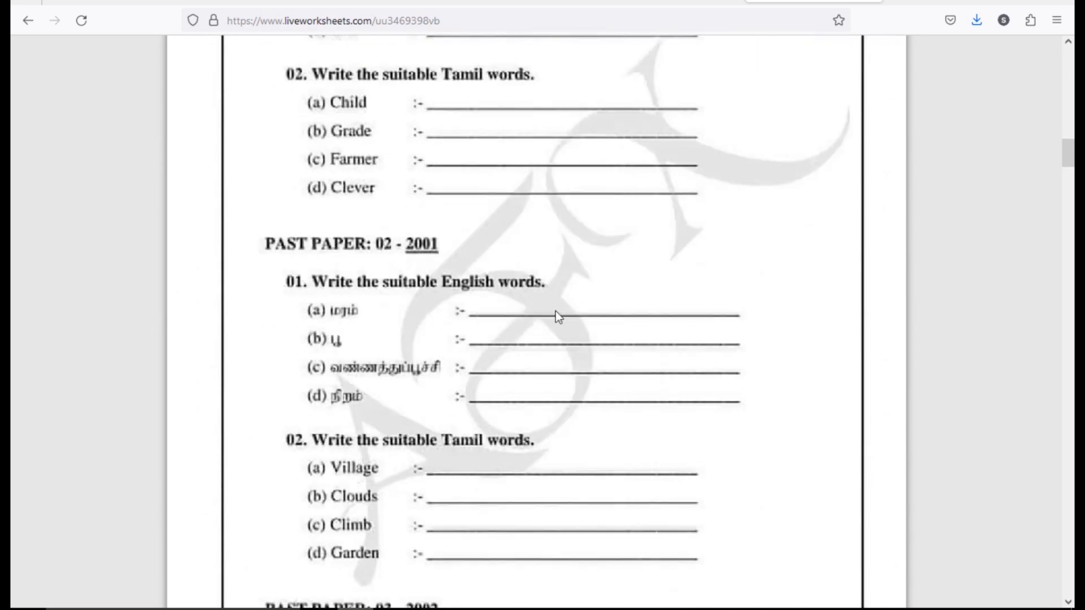
scroll(555, 312, "down", 19)
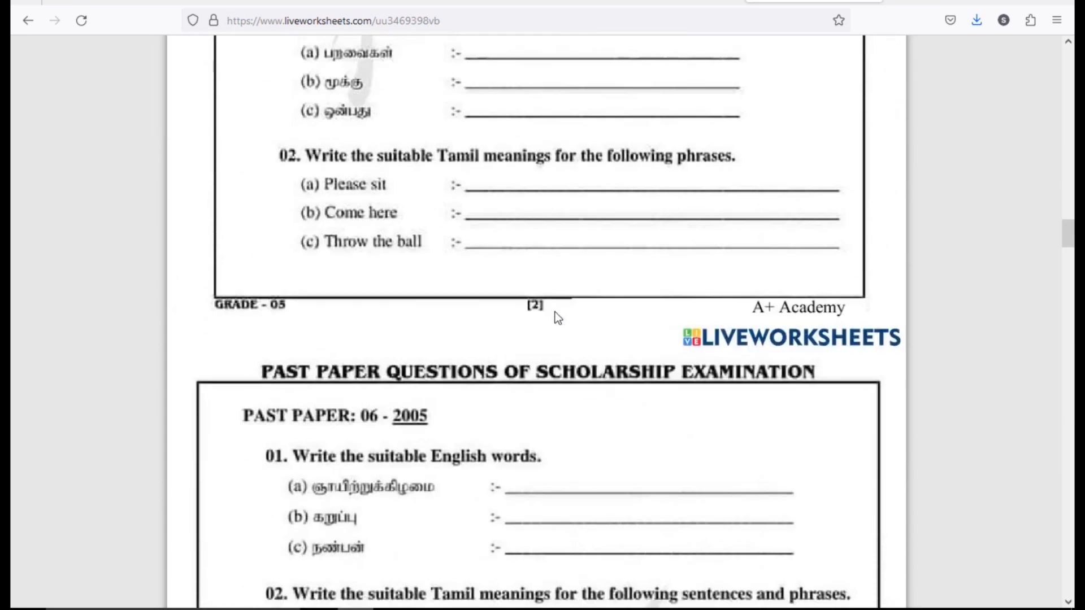
scroll(555, 312, "down", 18)
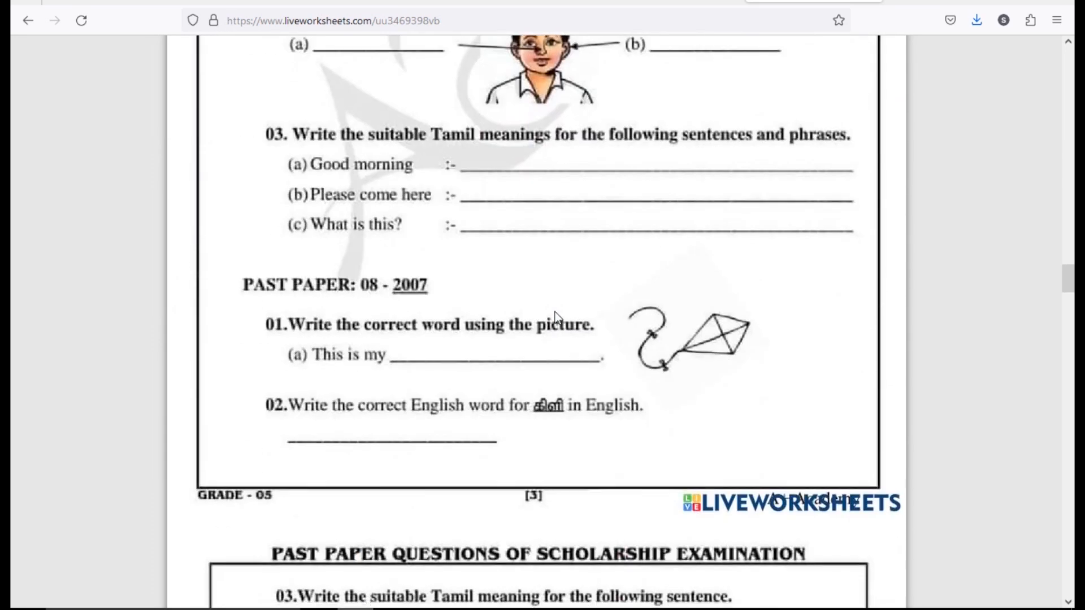
scroll(555, 312, "up", 20)
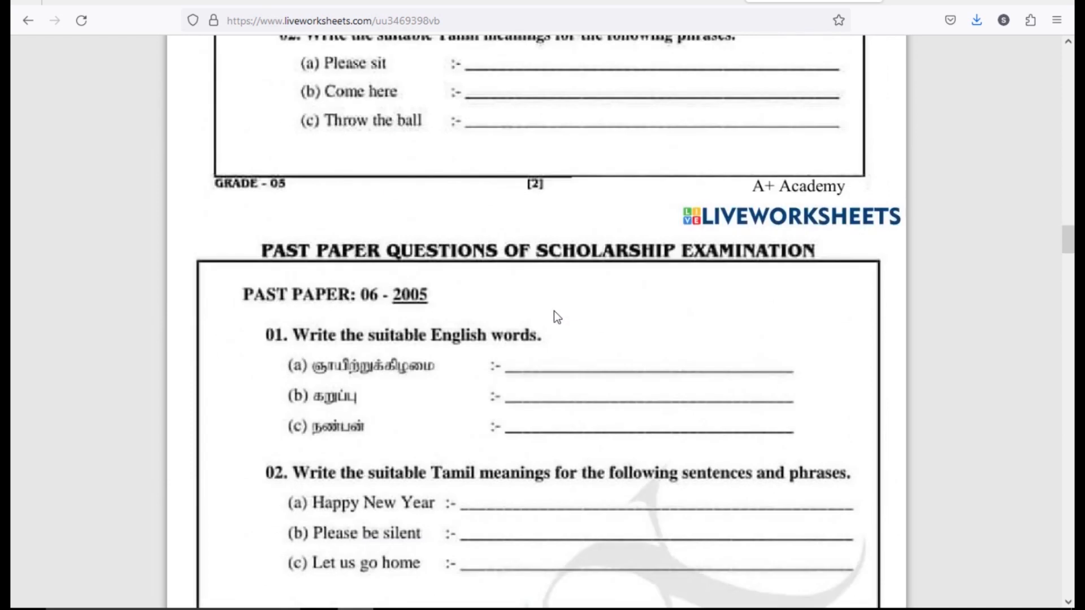
scroll(555, 315, "up", 10)
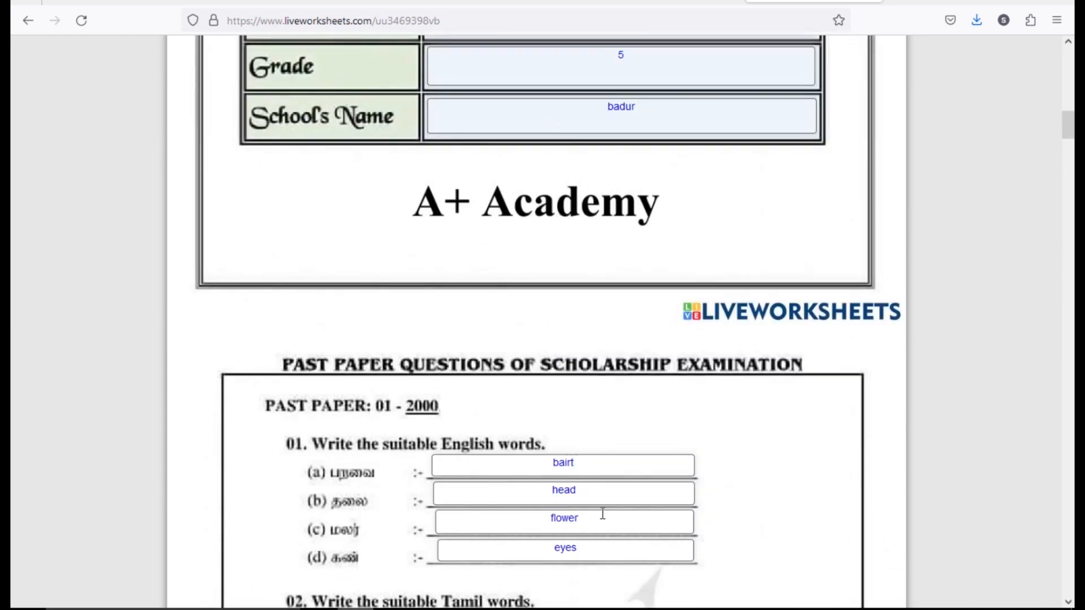
scroll(599, 507, "down", 6)
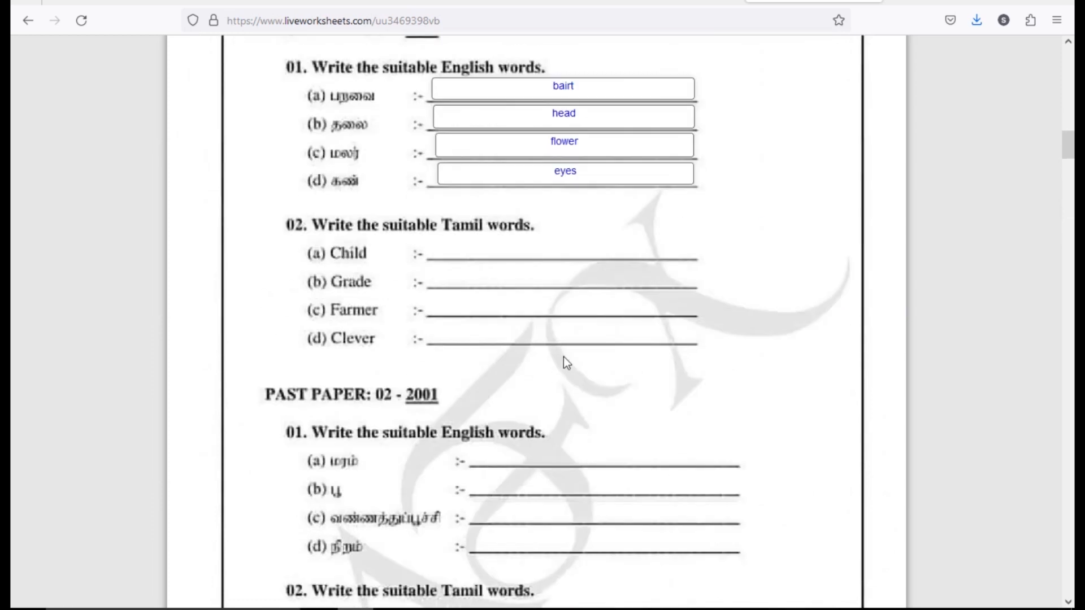
scroll(553, 367, "down", 20)
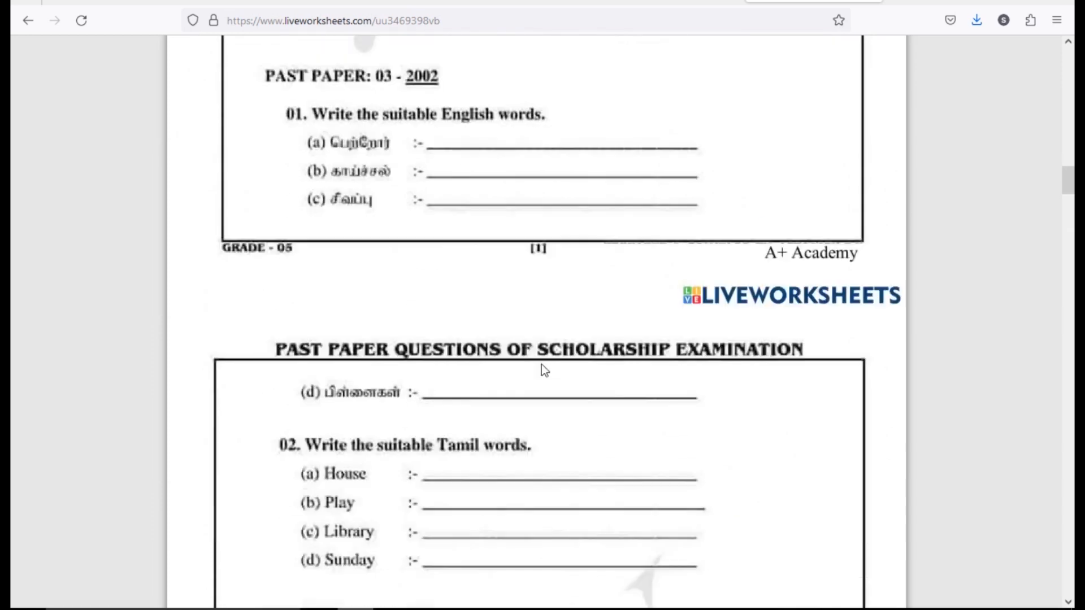
scroll(547, 371, "down", 20)
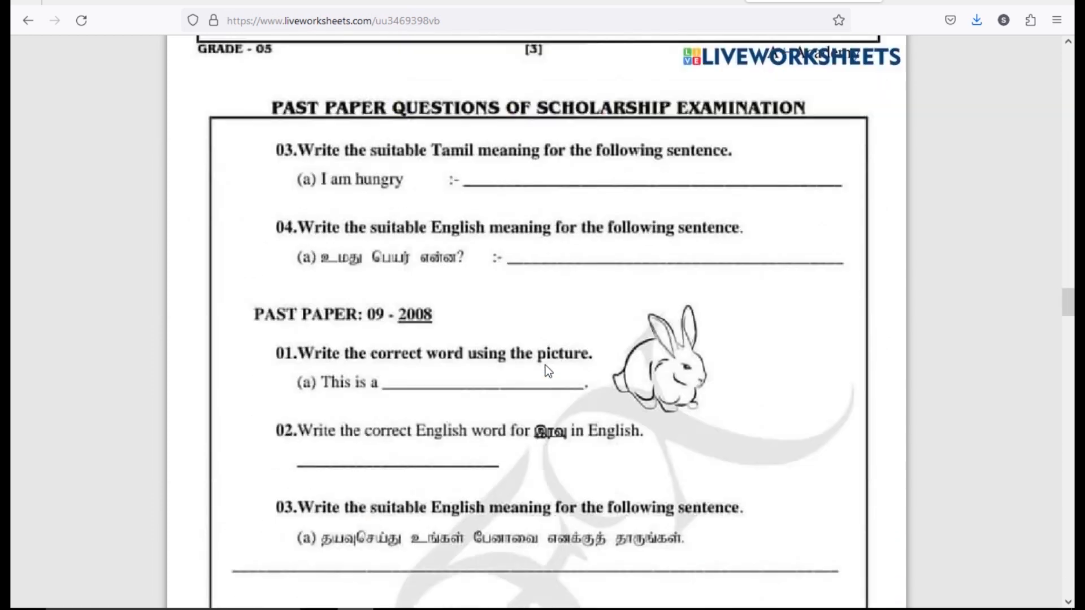
scroll(548, 371, "down", 20)
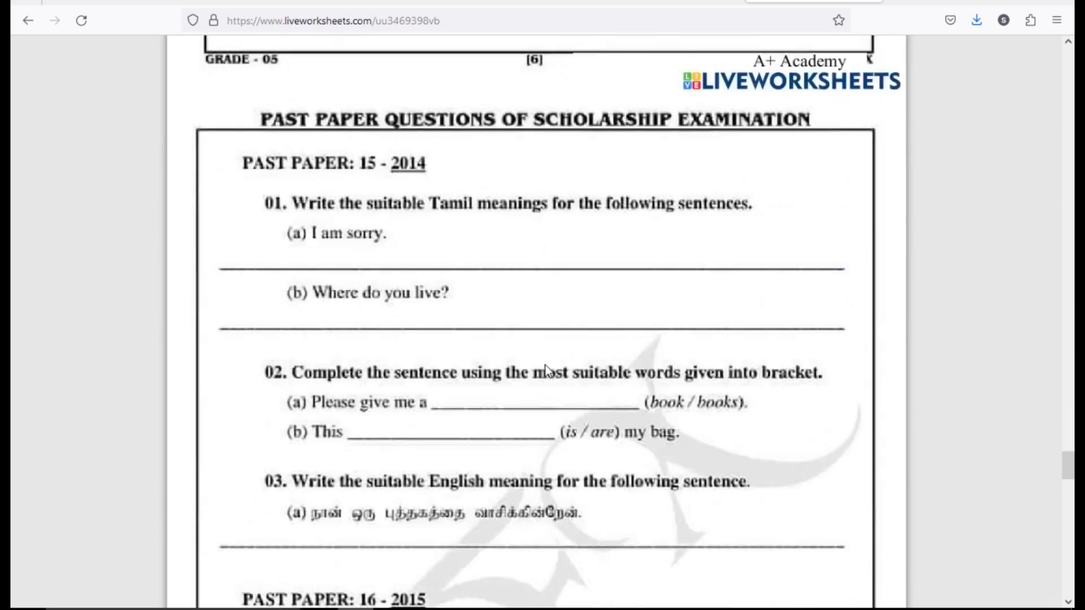
scroll(544, 369, "down", 10)
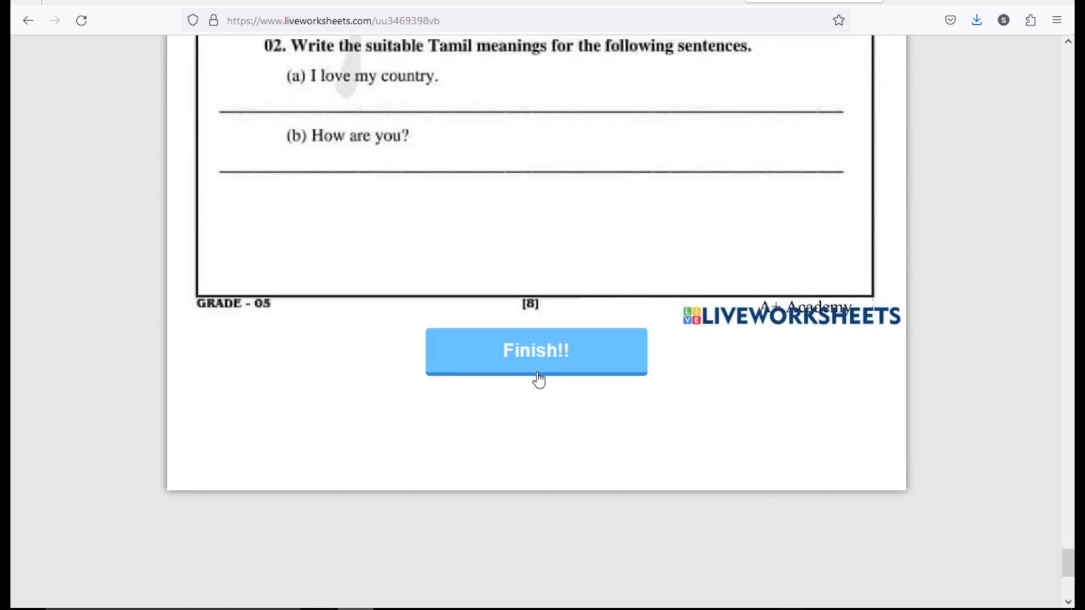
- Finish the worksheet, check the answers and view the 5/10 score on the cover
left_click(559, 362)
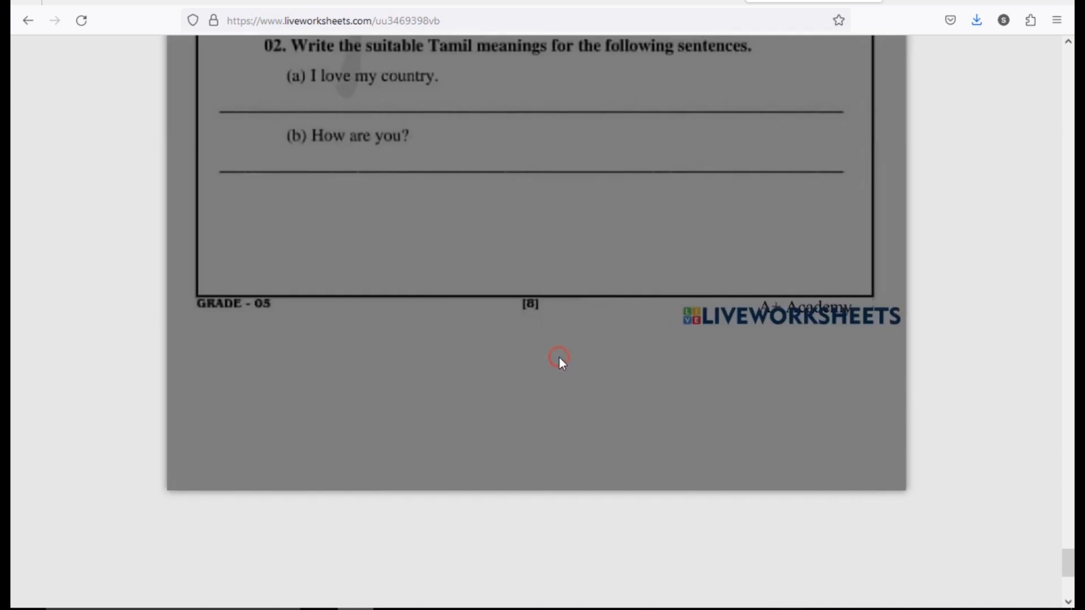
scroll(561, 357, "up", 4)
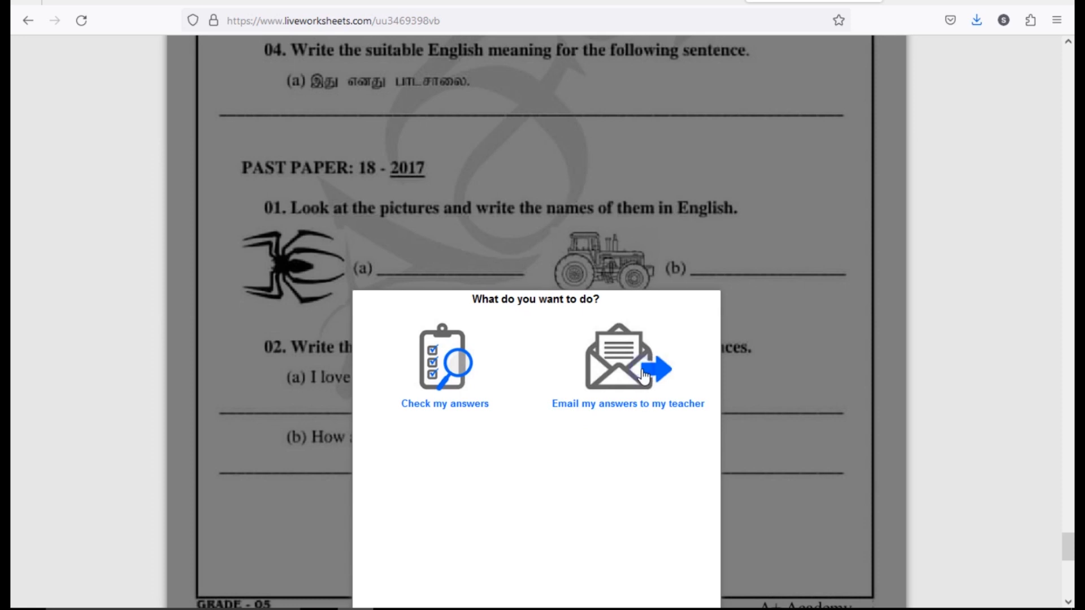
left_click(449, 375)
scroll(450, 375, "down", 6)
scroll(450, 375, "up", 15)
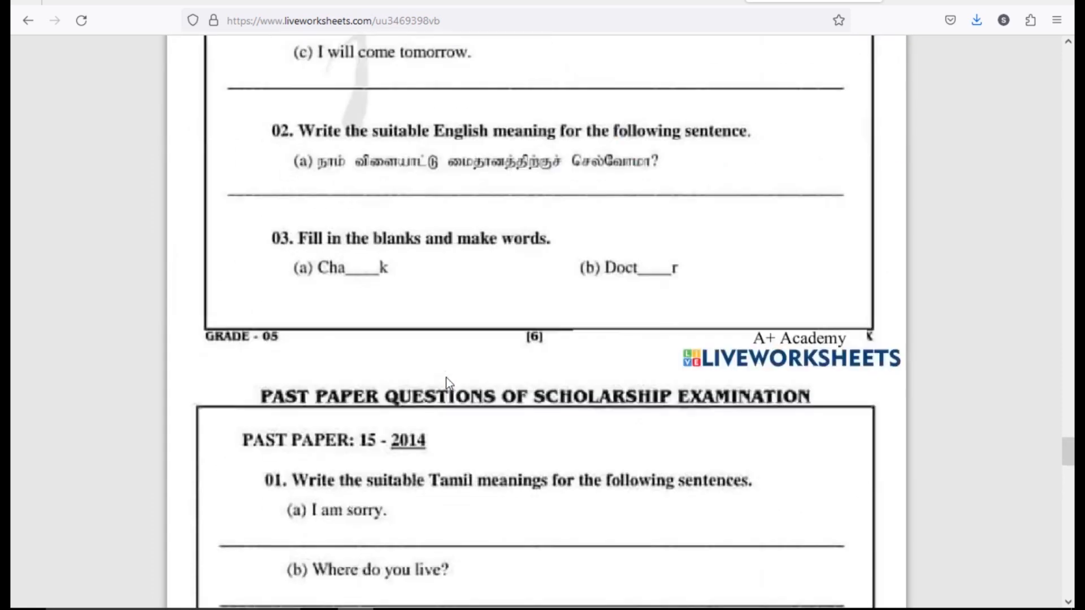
left_click_drag(1068, 424, 1067, 43)
scroll(479, 397, "down", 5)
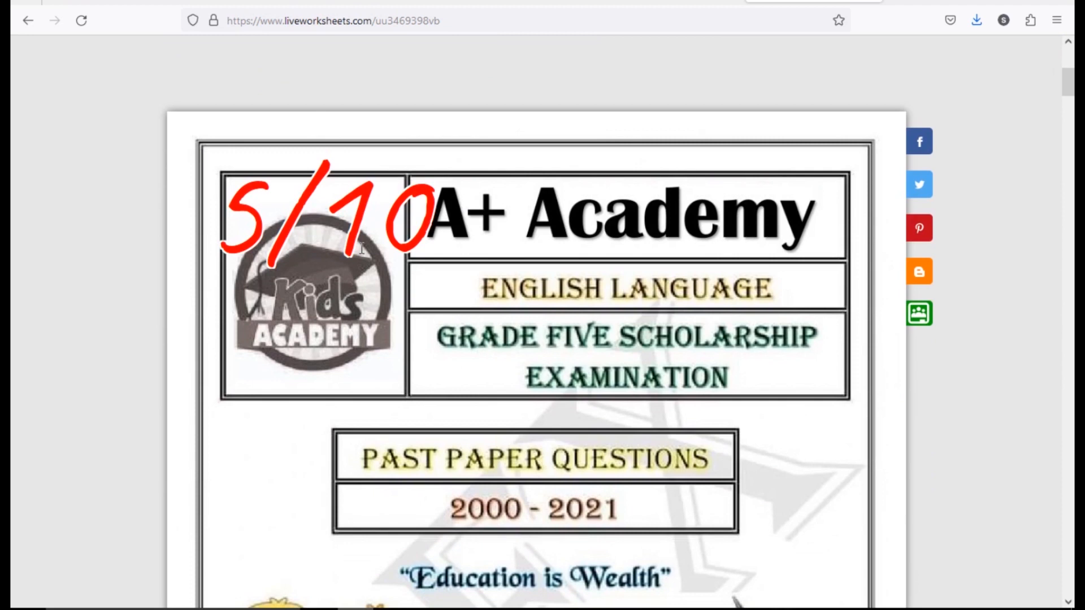
scroll(327, 204, "down", 7)
scroll(327, 205, "down", 9)
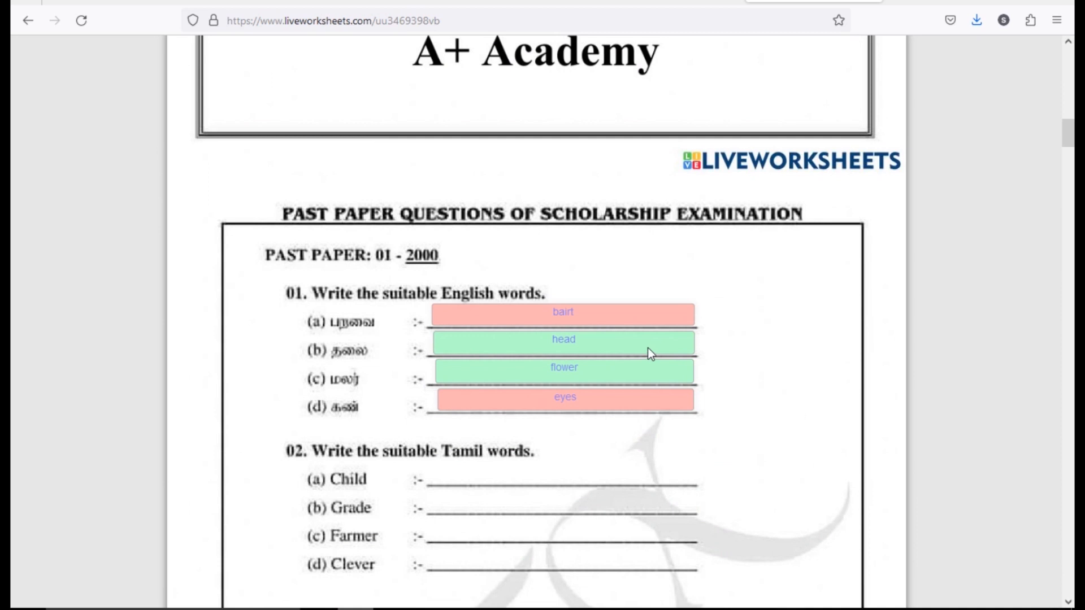
scroll(606, 348, "up", 6)
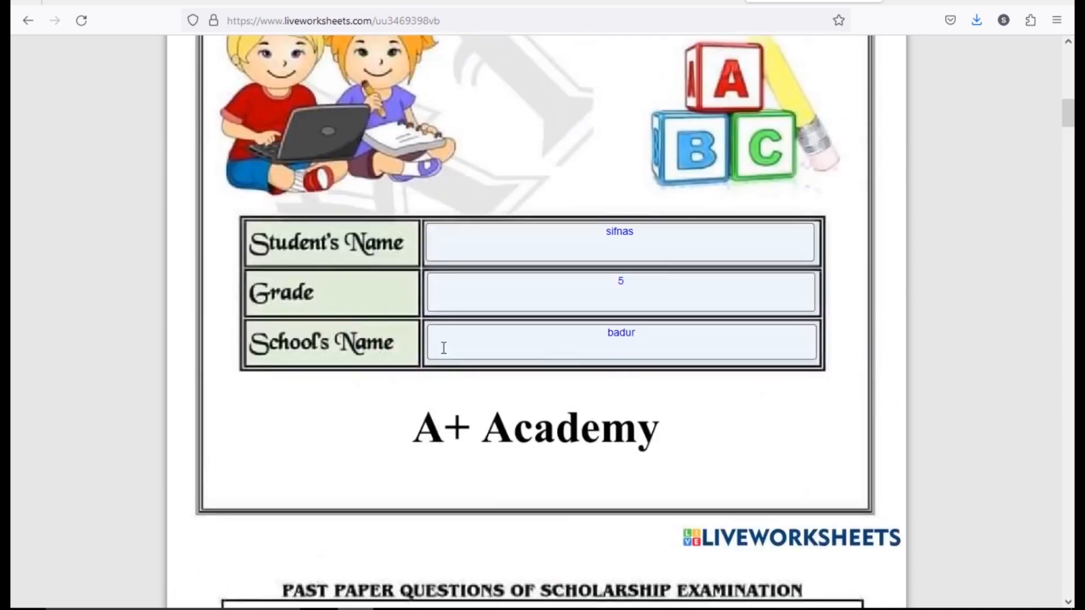
scroll(442, 348, "up", 6)
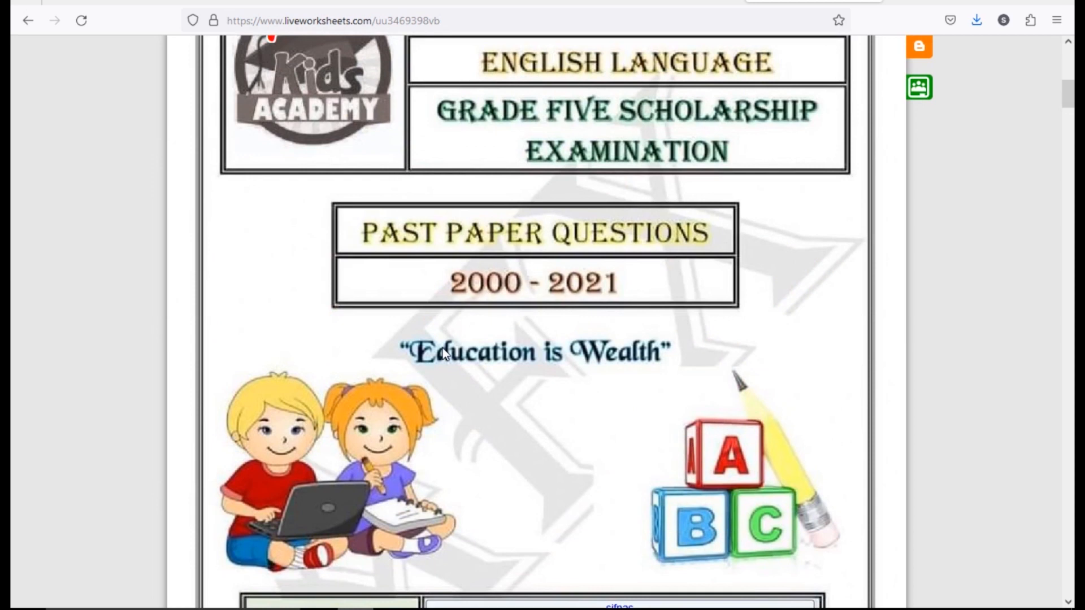
scroll(477, 374, "up", 10)
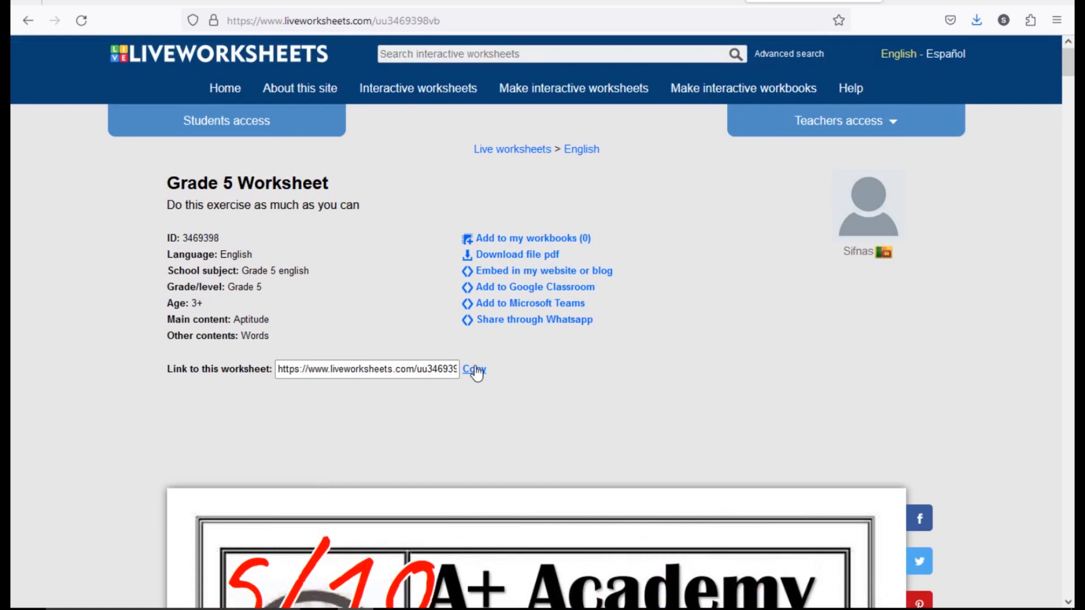